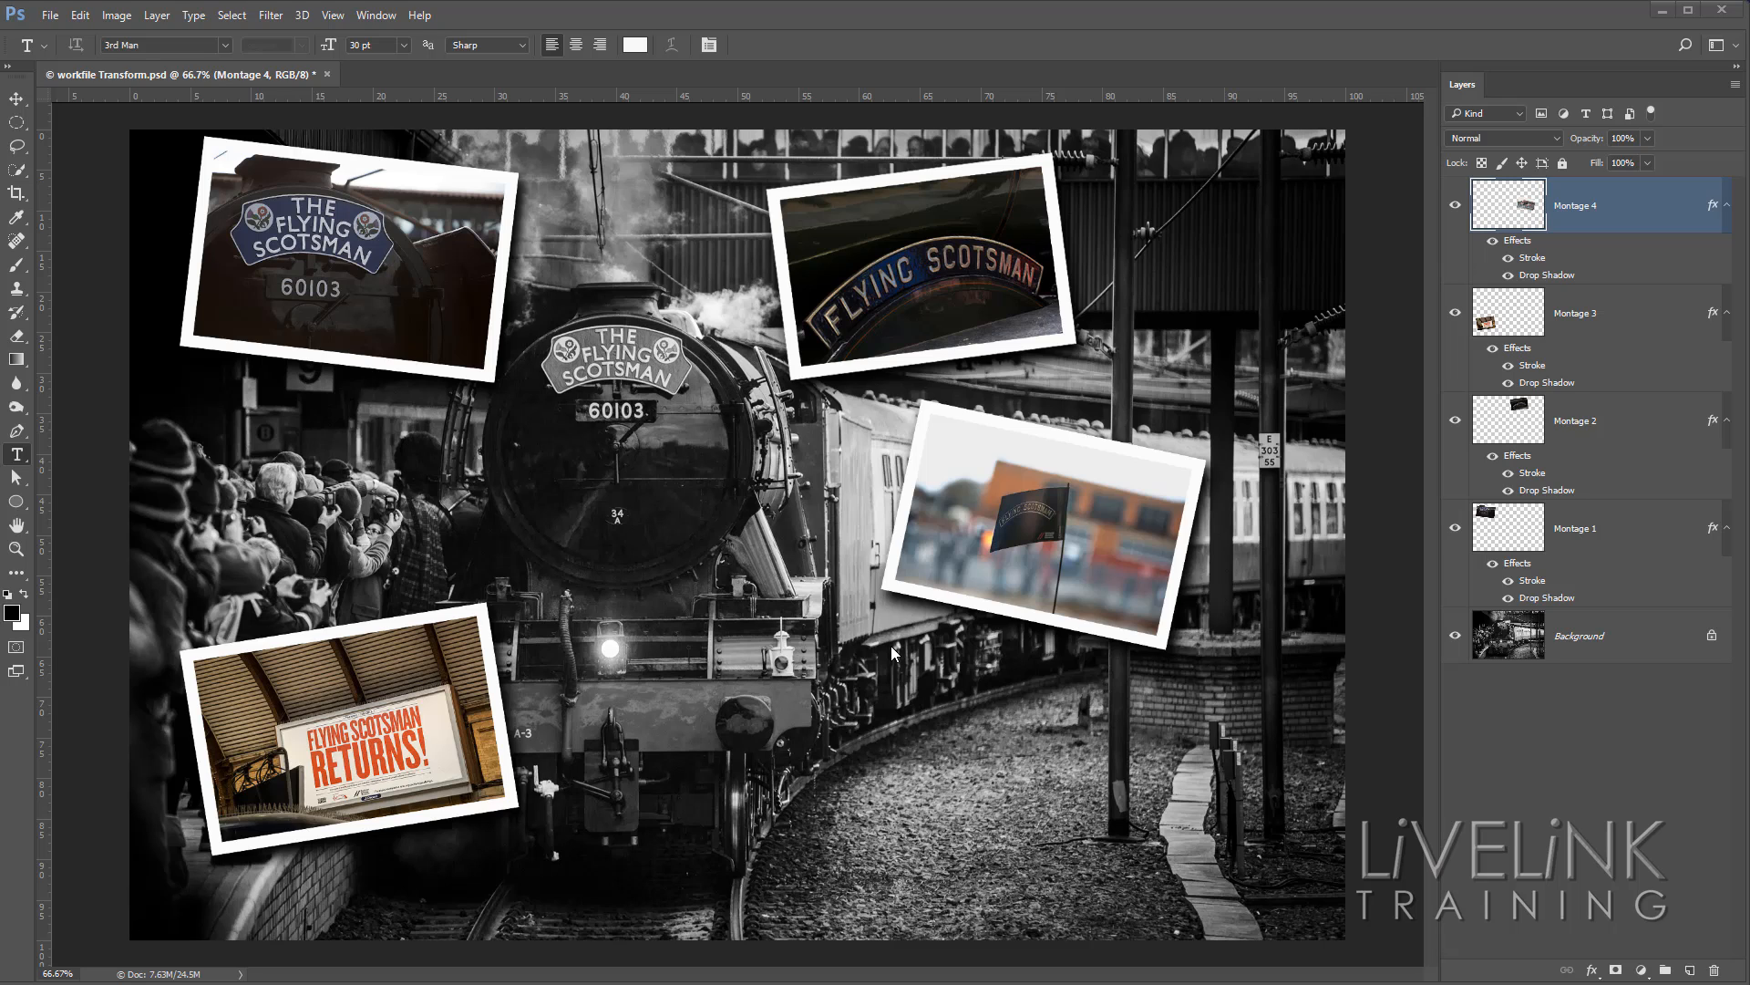
# Activate the Horizontal Type Tool and discard the stray empty text layer.
pyautogui.rightClick(18, 460)
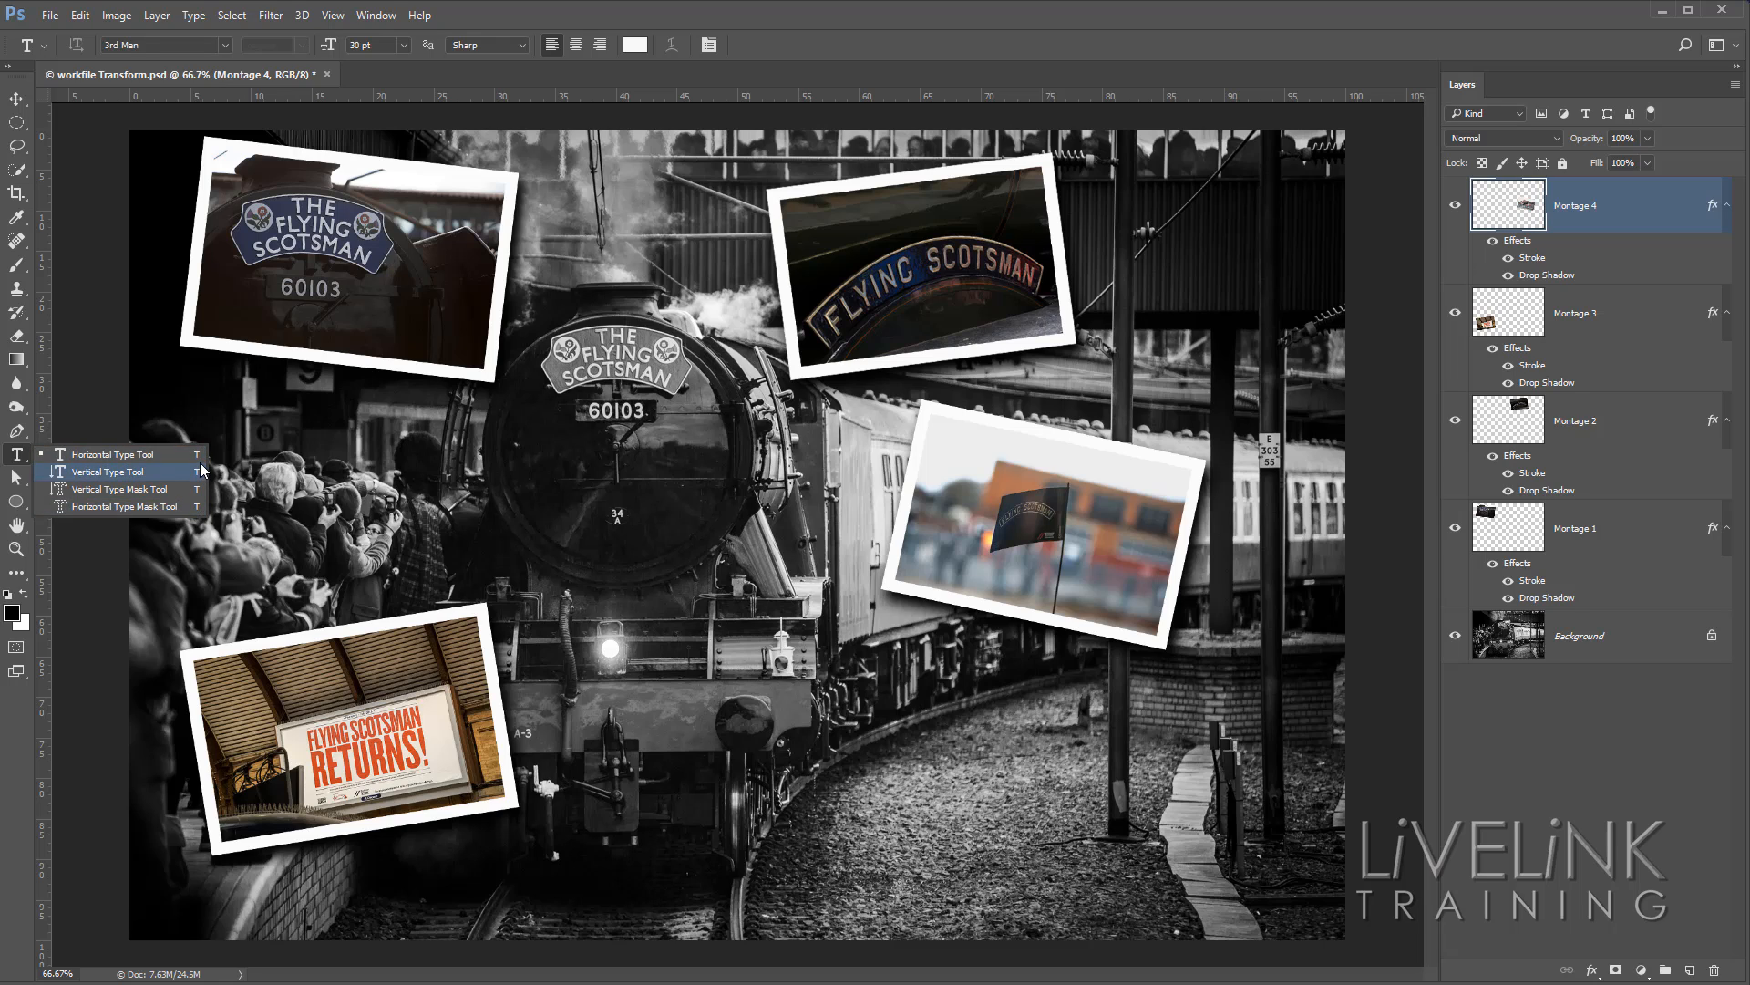
pyautogui.click(109, 454)
pyautogui.click(137, 456)
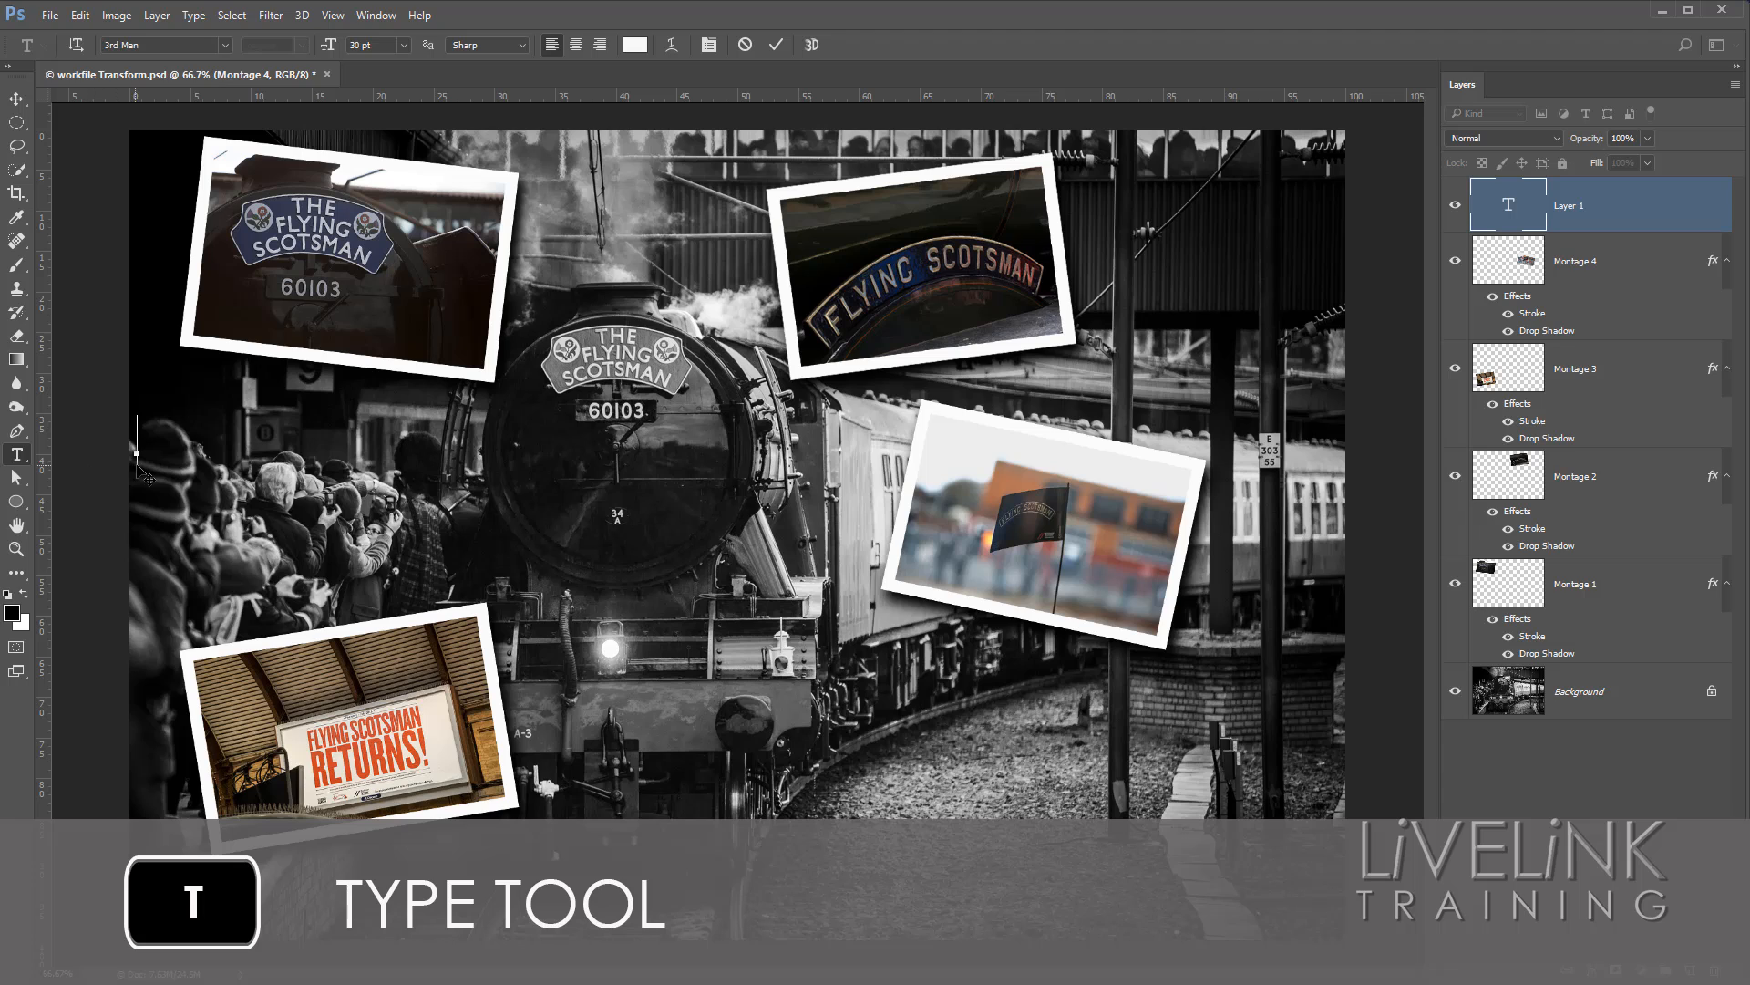
pyautogui.press('Escape')
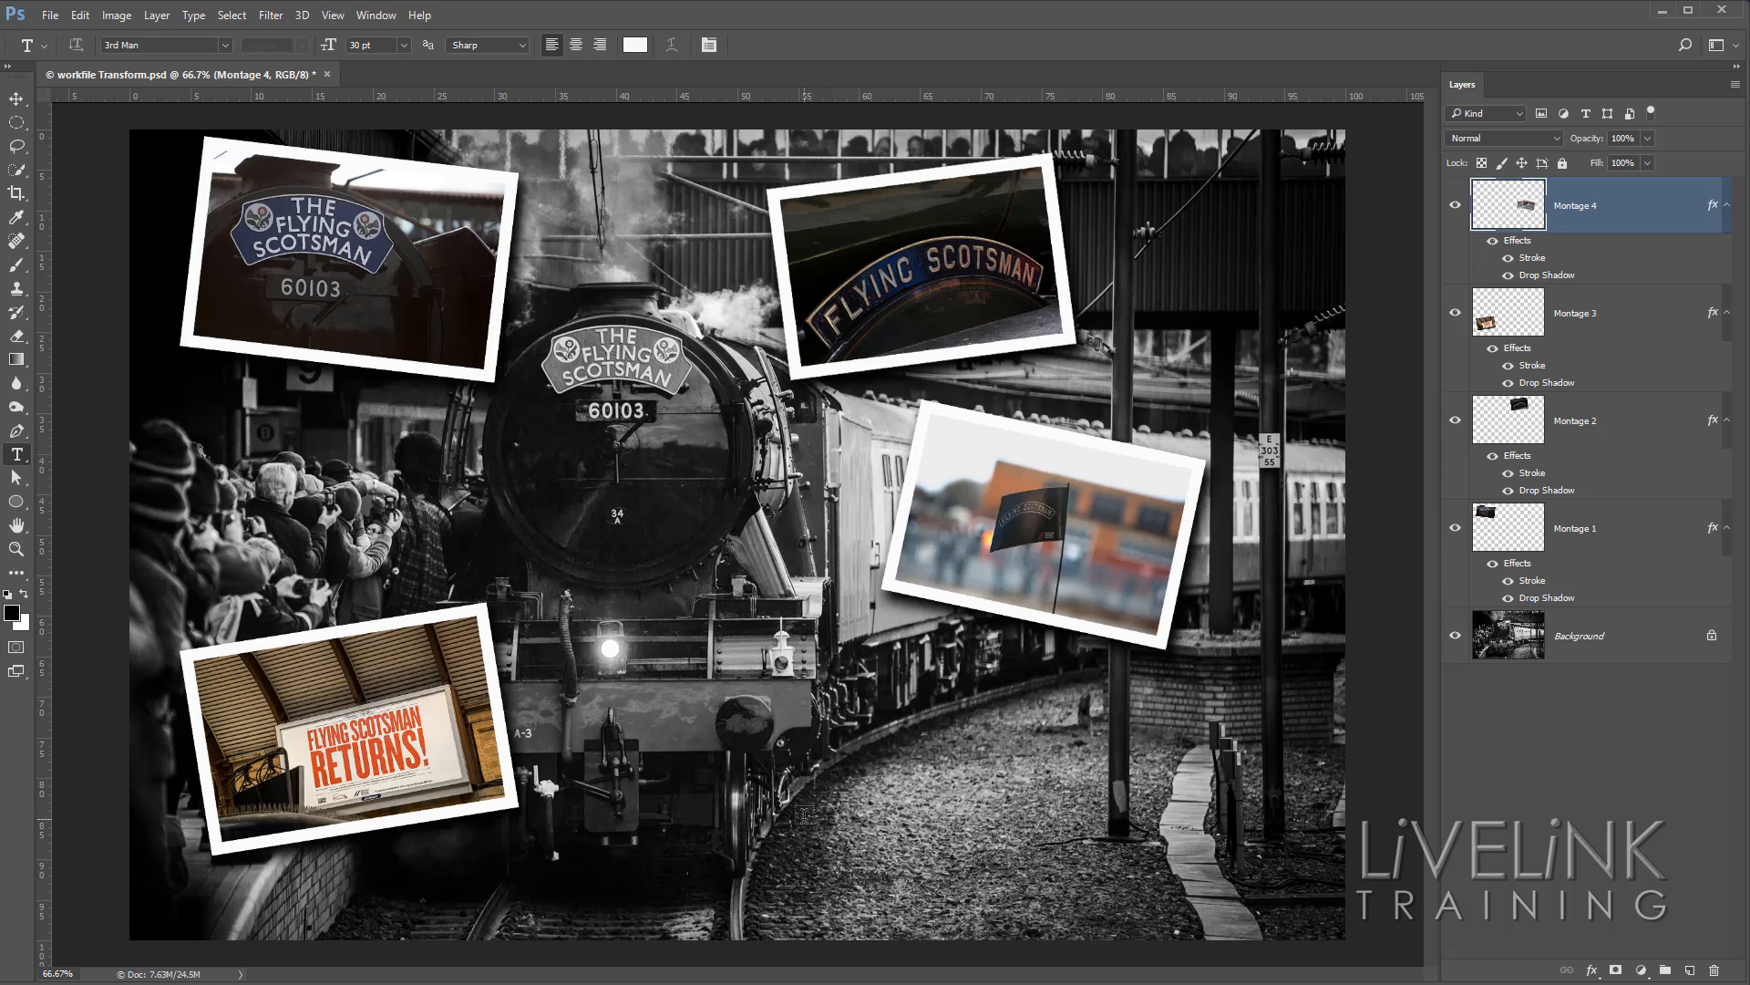
# Add the title text "Return of the Scotty" on the gravel beside the train in the lower part of the image.
pyautogui.click(819, 825)
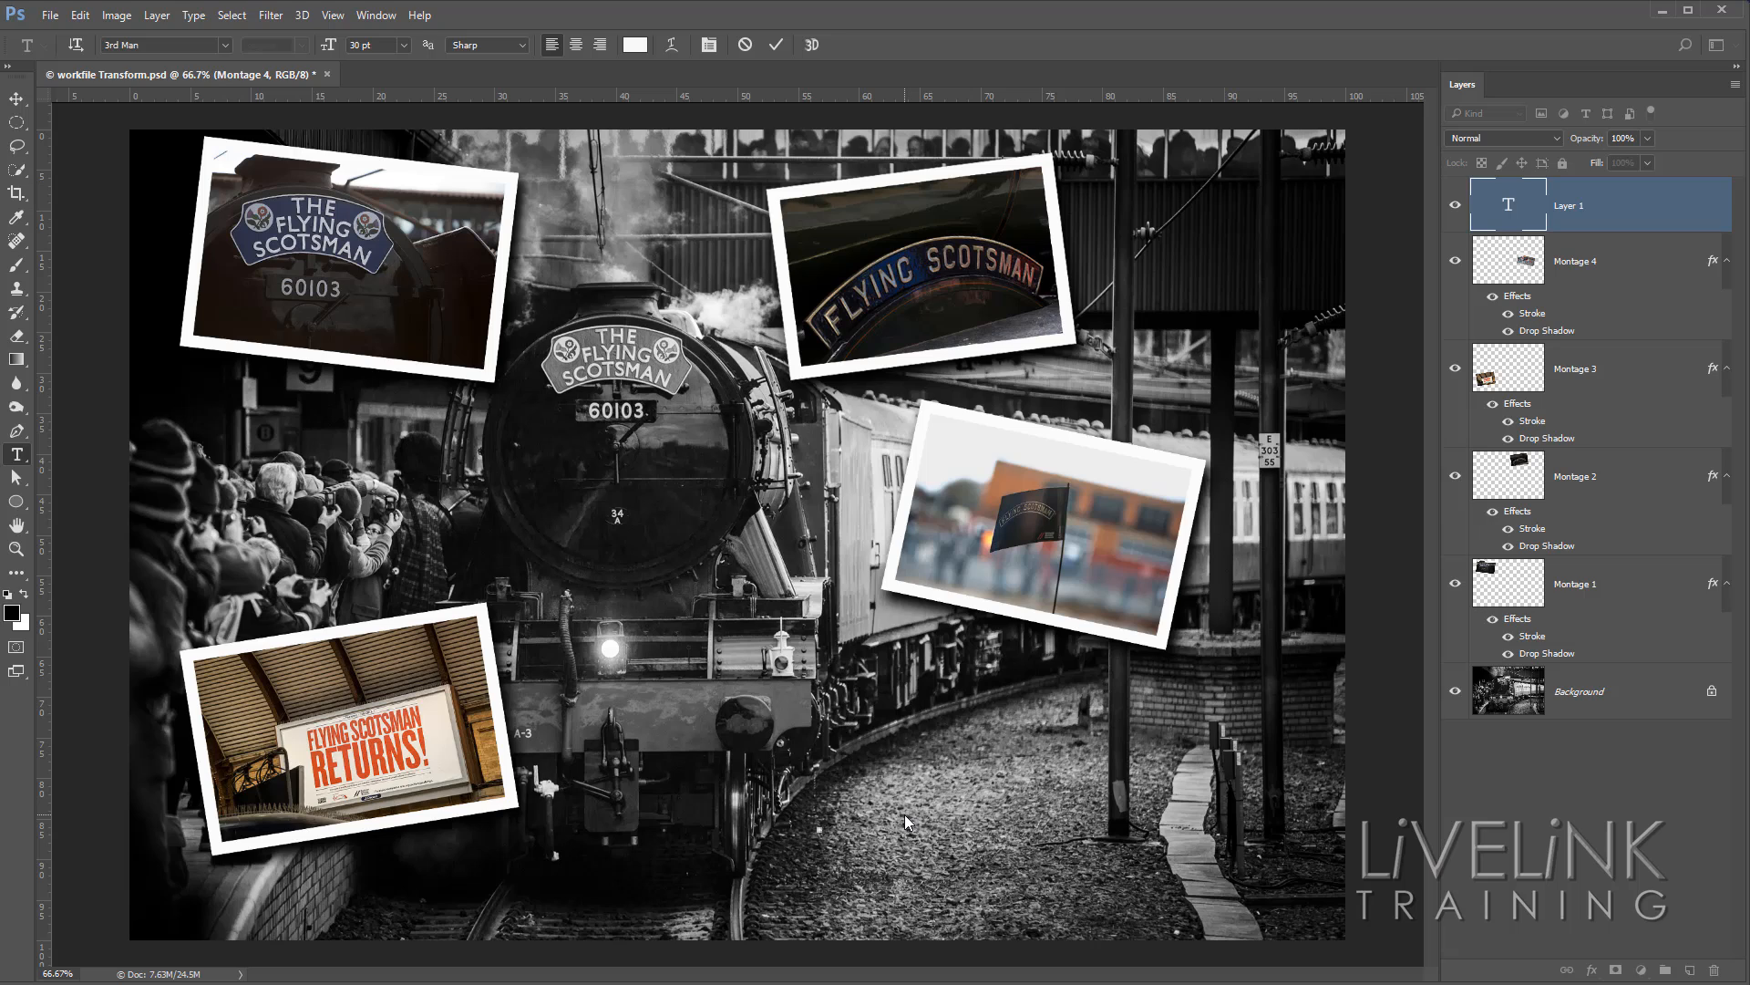
pyautogui.write('RTU')
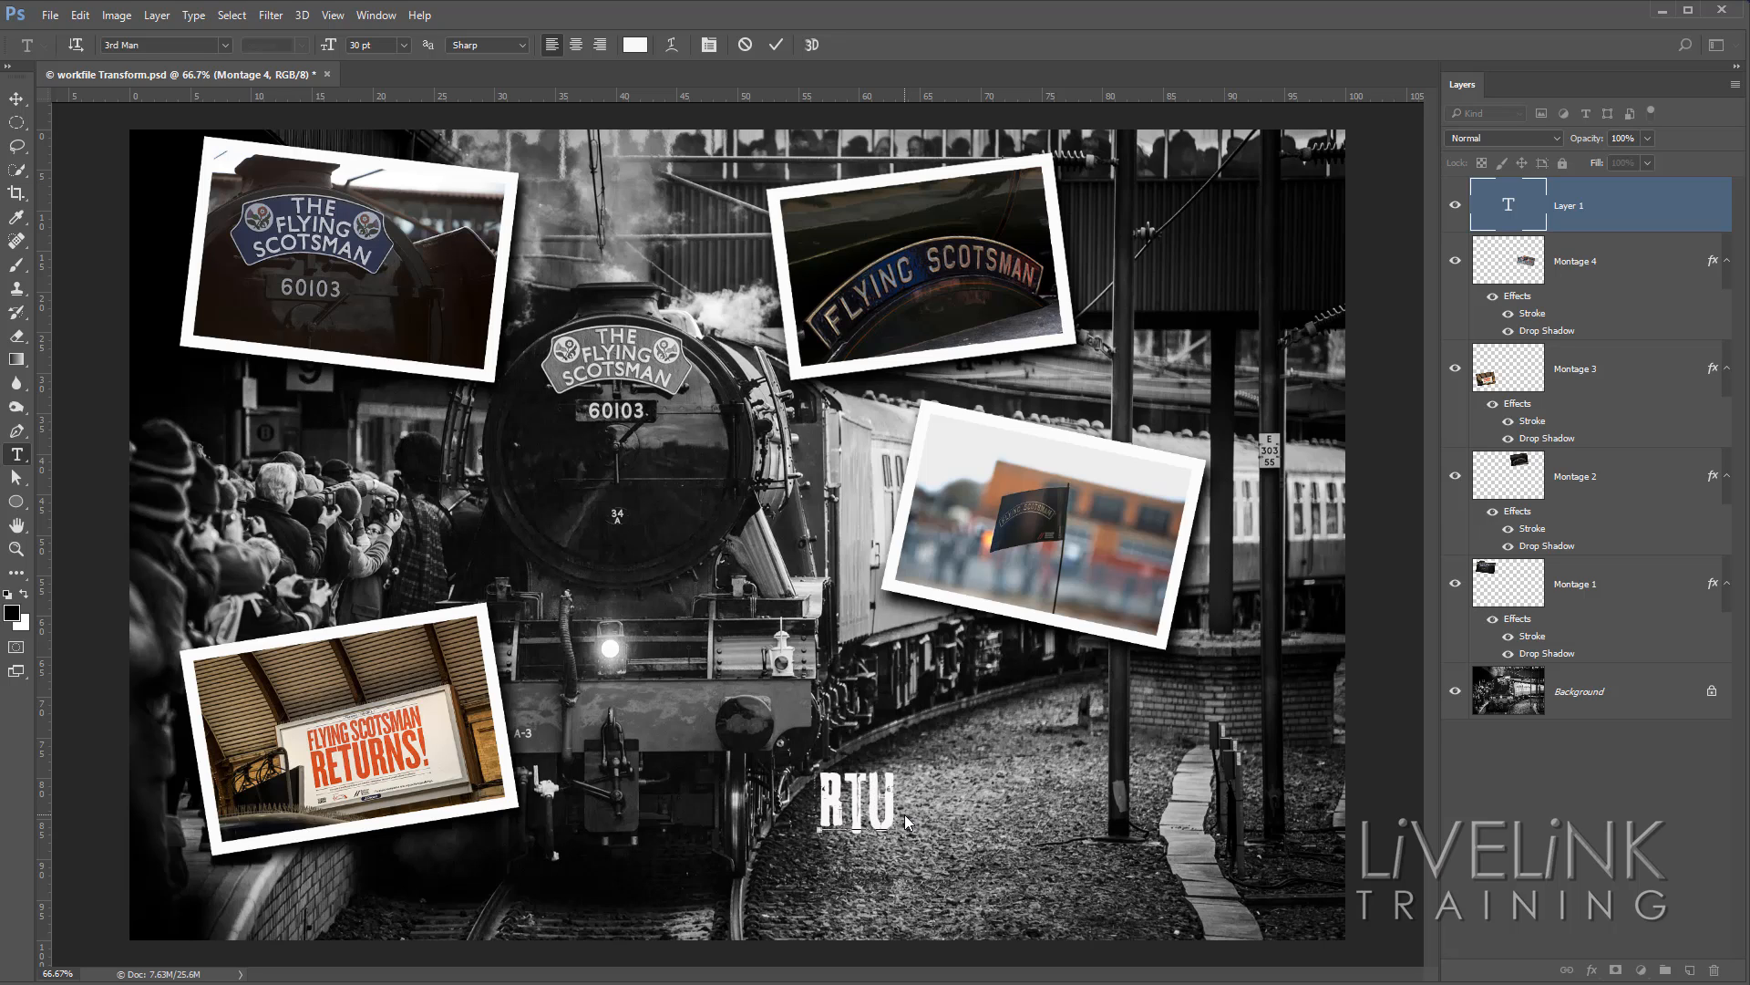
pyautogui.write('RN')
pyautogui.press('BackSpace')
pyautogui.write('ET')
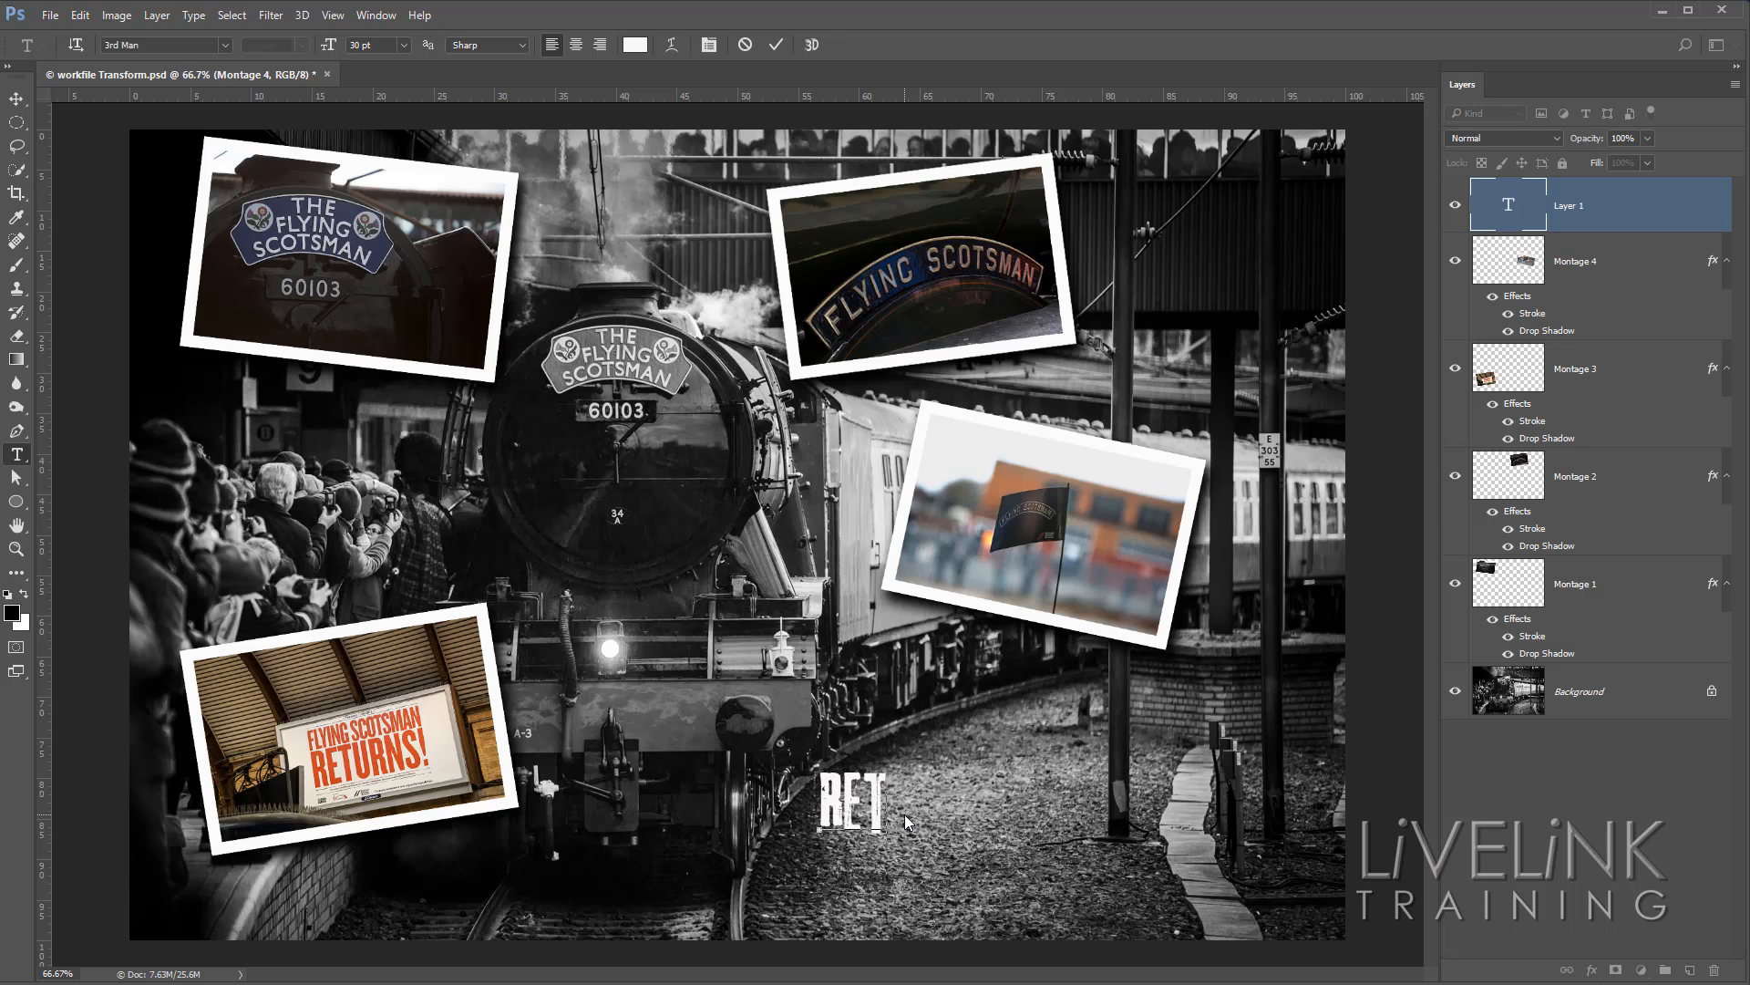
pyautogui.write('URN')
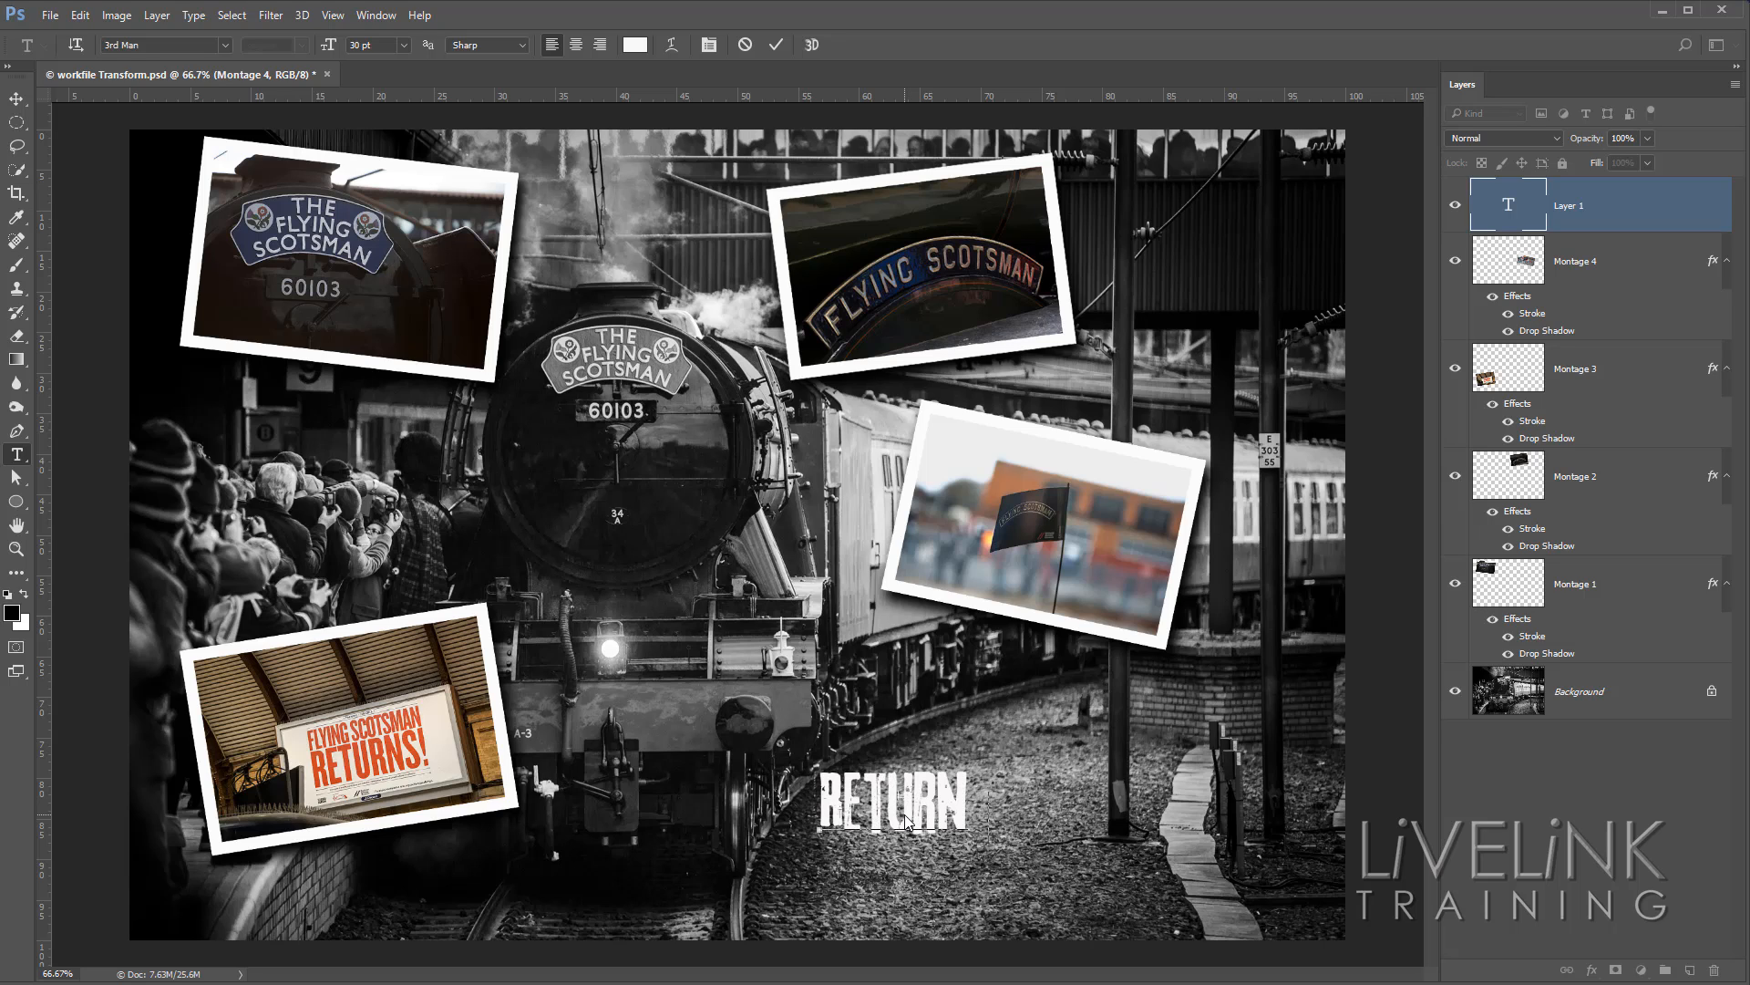
pyautogui.write(' OF THE')
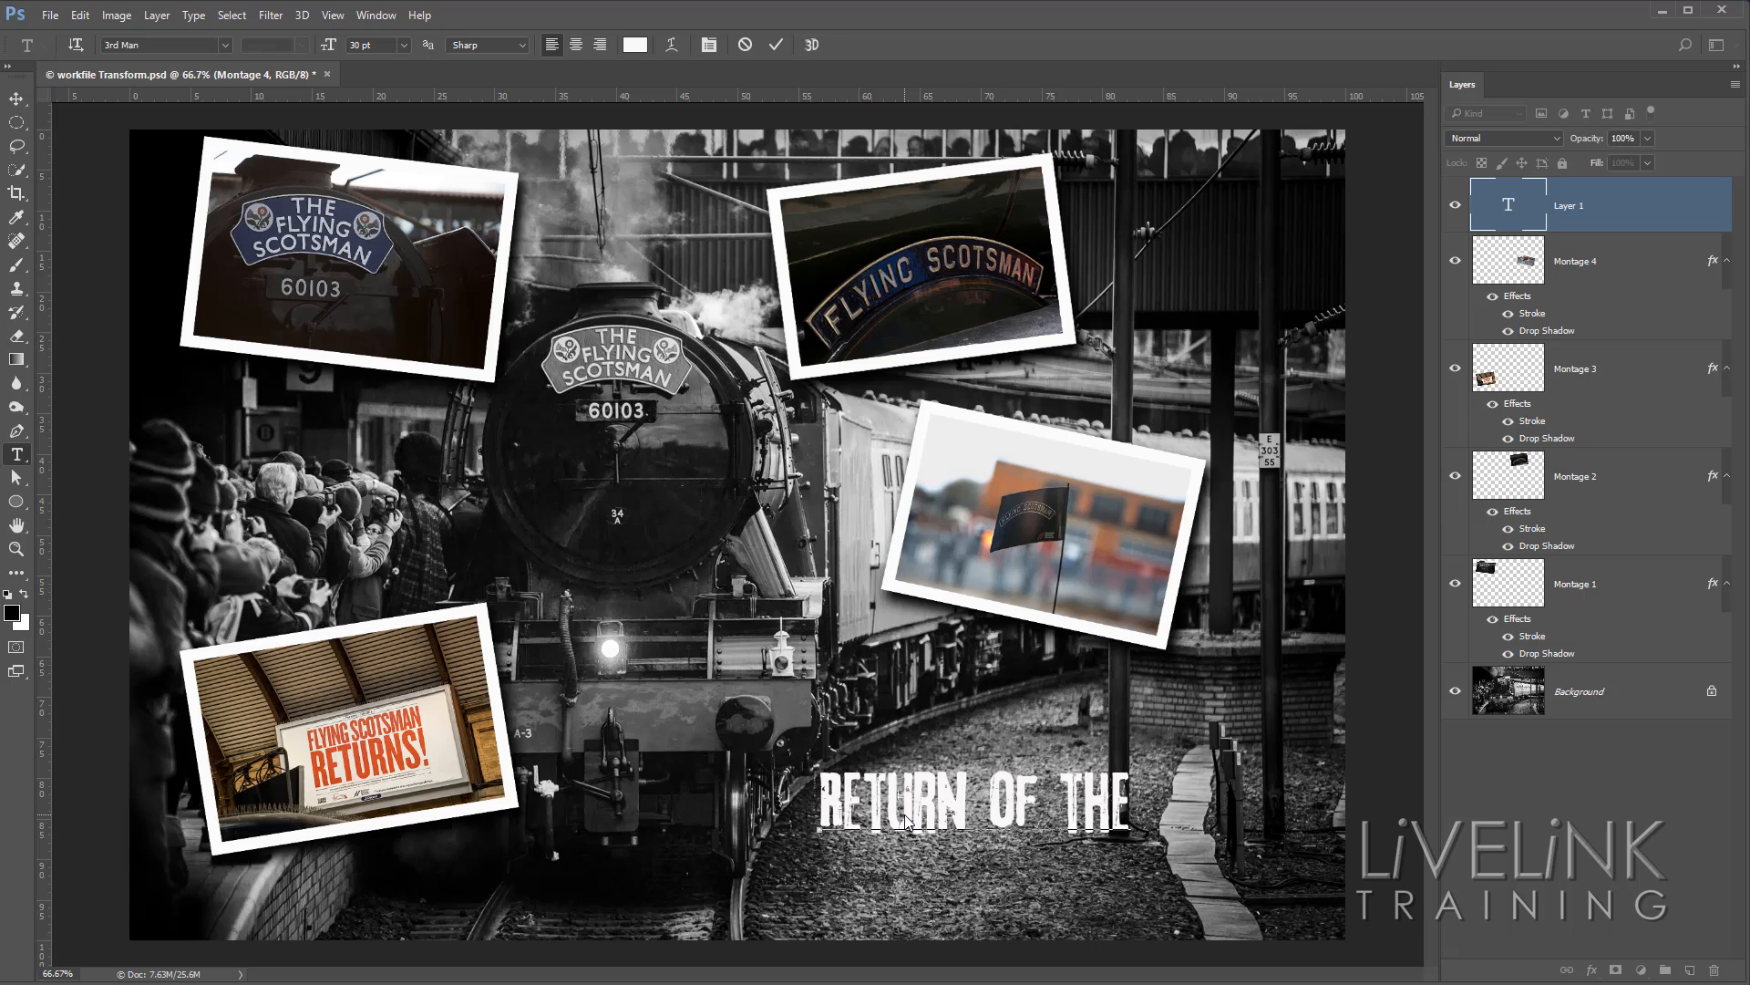
pyautogui.write(' SCOTTY')
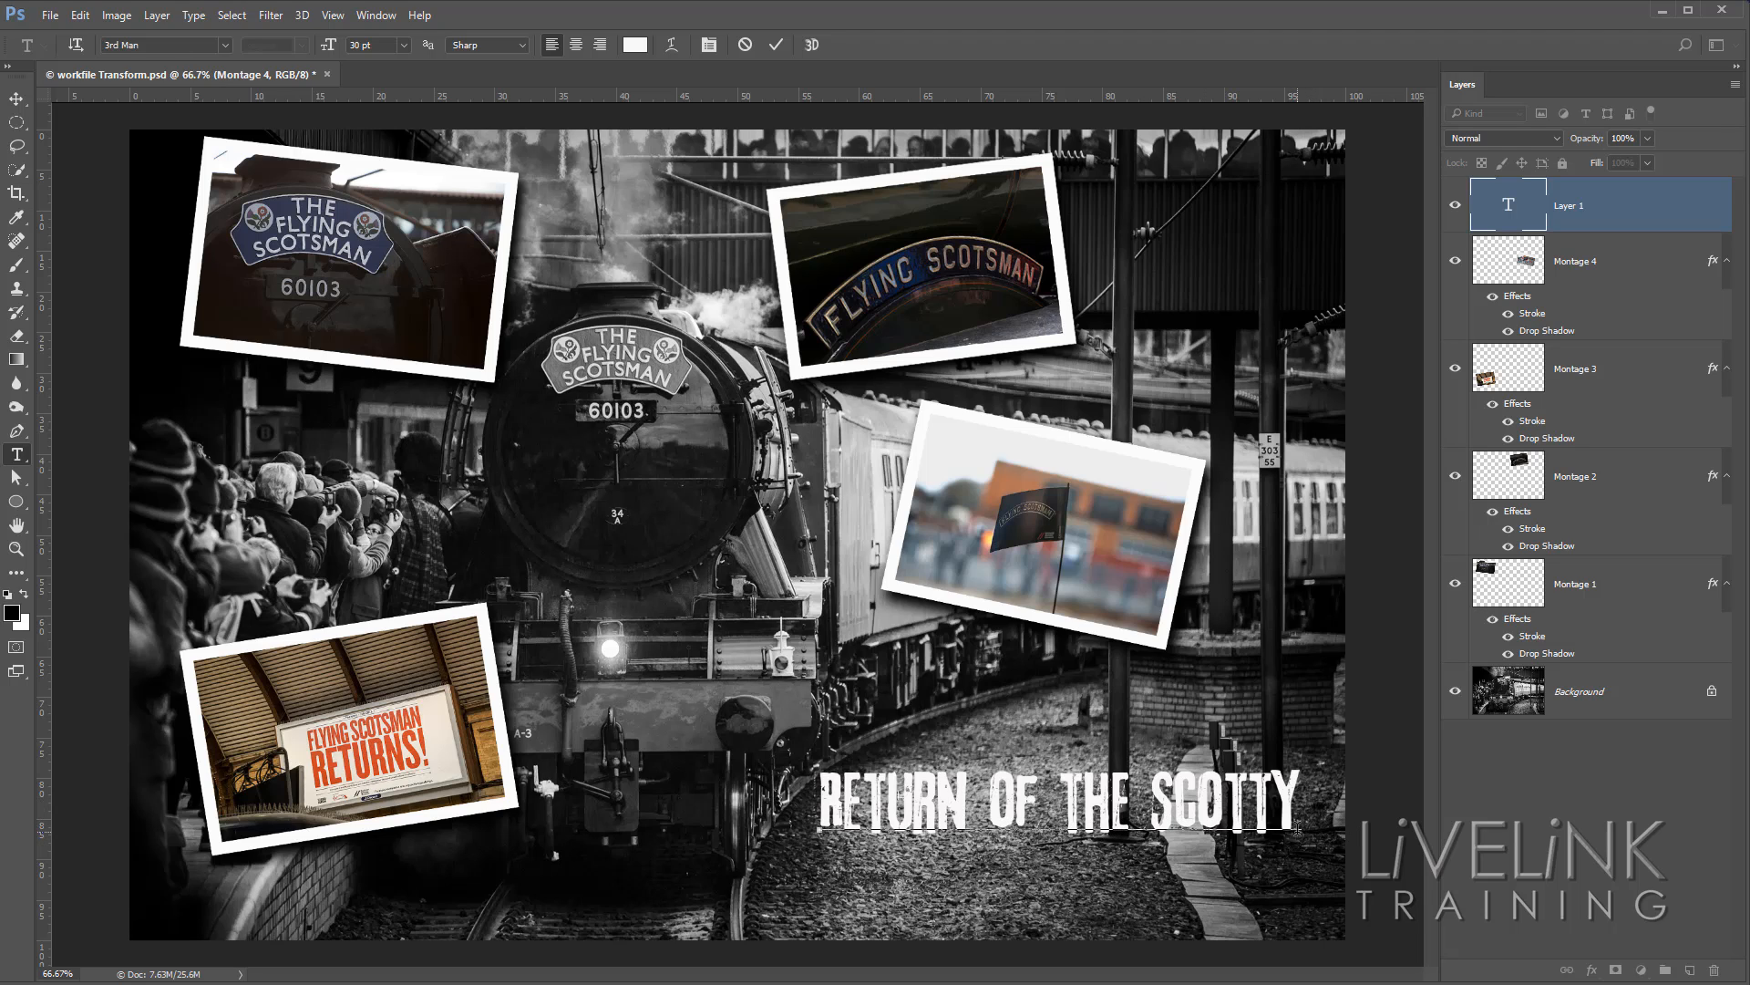
# Reposition the title on the gravel slightly lower and to the left, and commit the text.
pyautogui.click(1135, 802)
pyautogui.moveTo(1182, 852); pyautogui.dragTo(1121, 828)
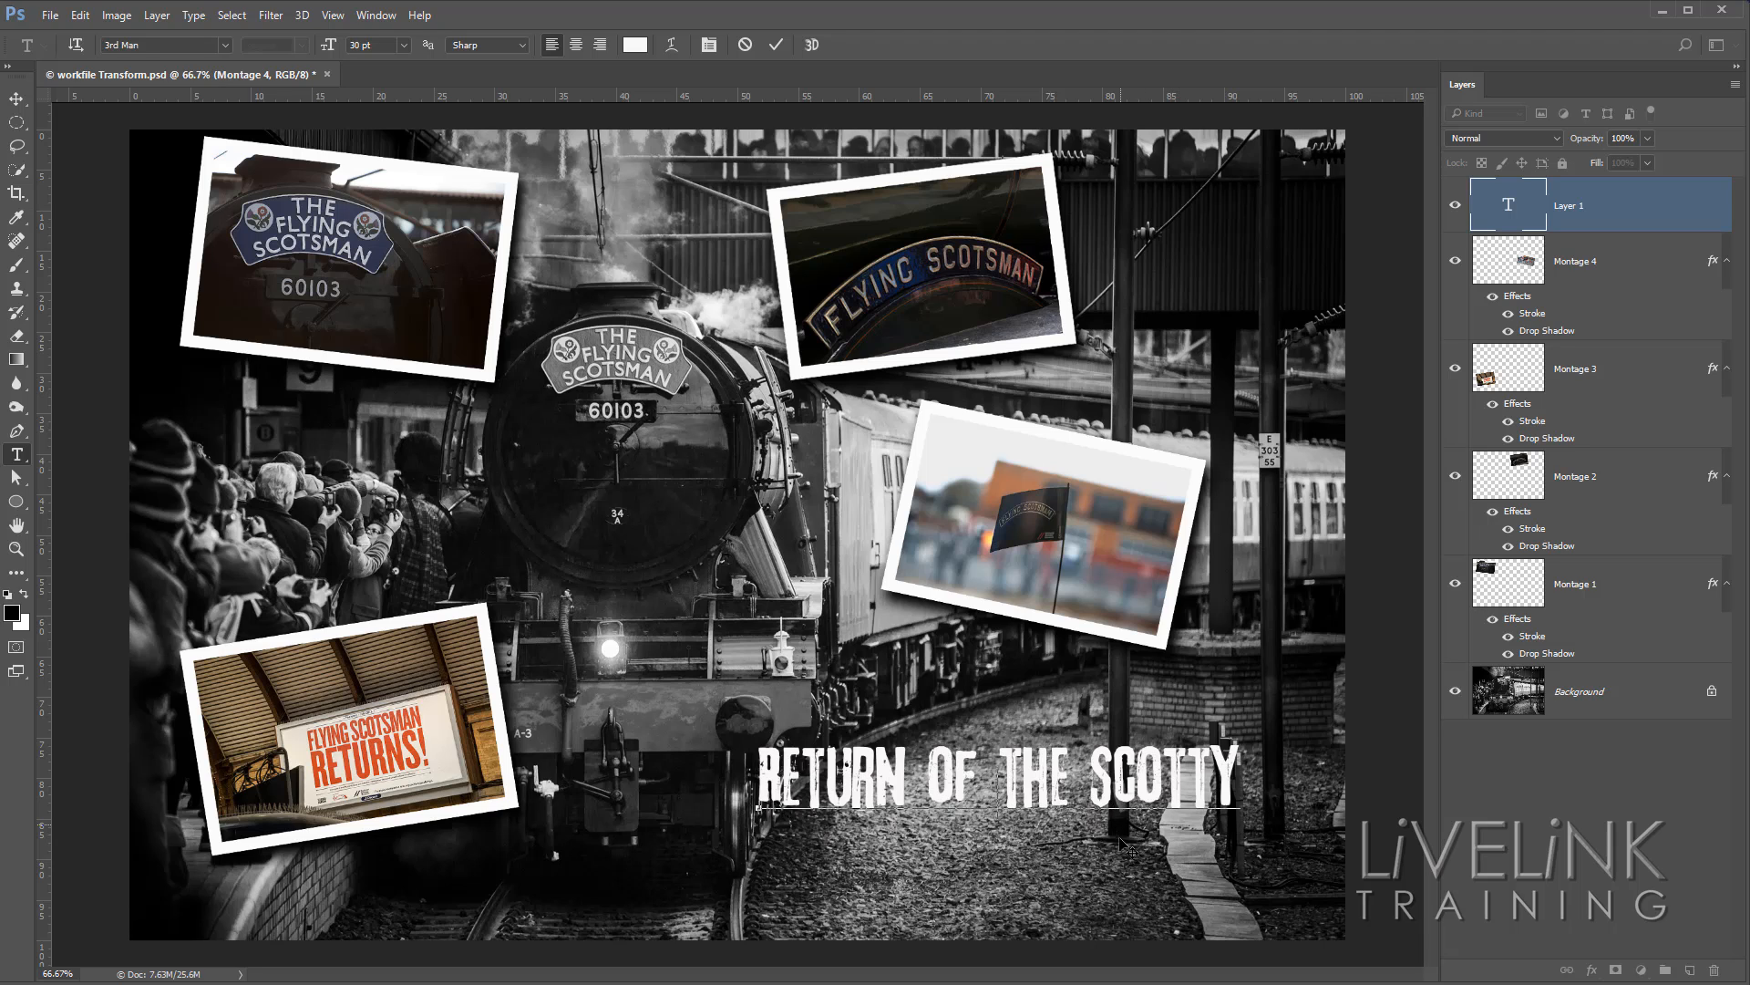
pyautogui.moveTo(1176, 894)
pyautogui.mouseDown()
pyautogui.moveTo(1170, 860)
pyautogui.moveTo(1155, 882)
pyautogui.mouseUp()
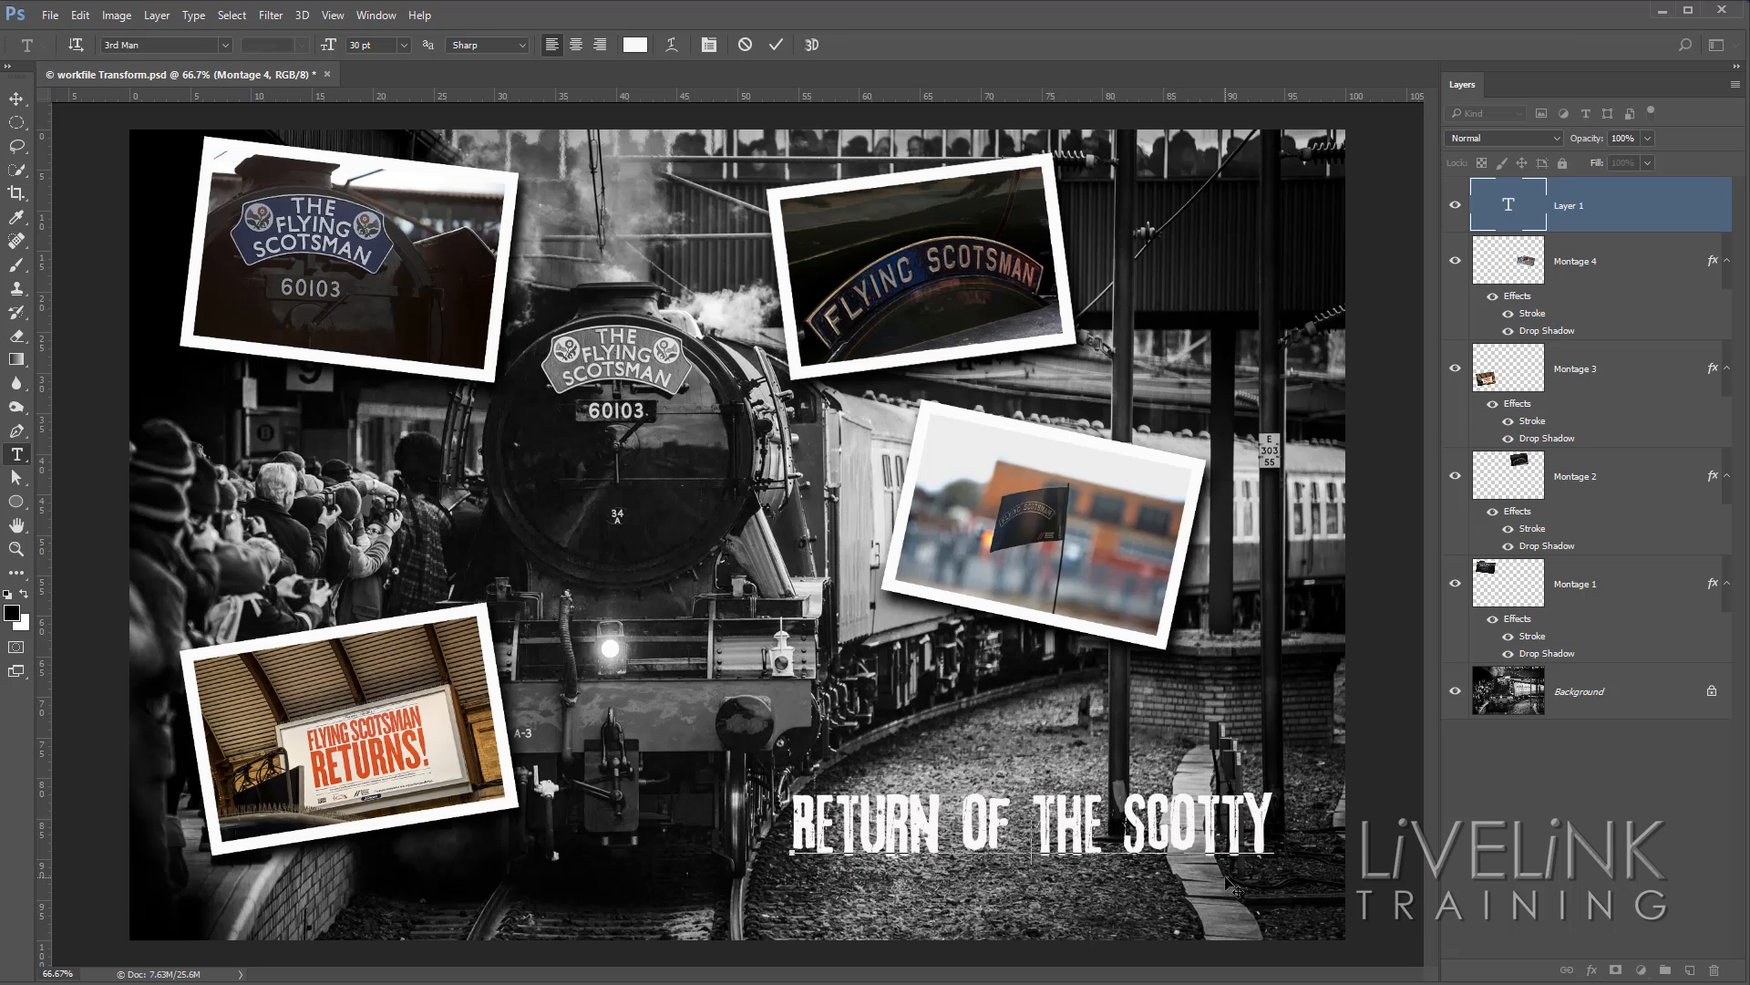
pyautogui.click(776, 45)
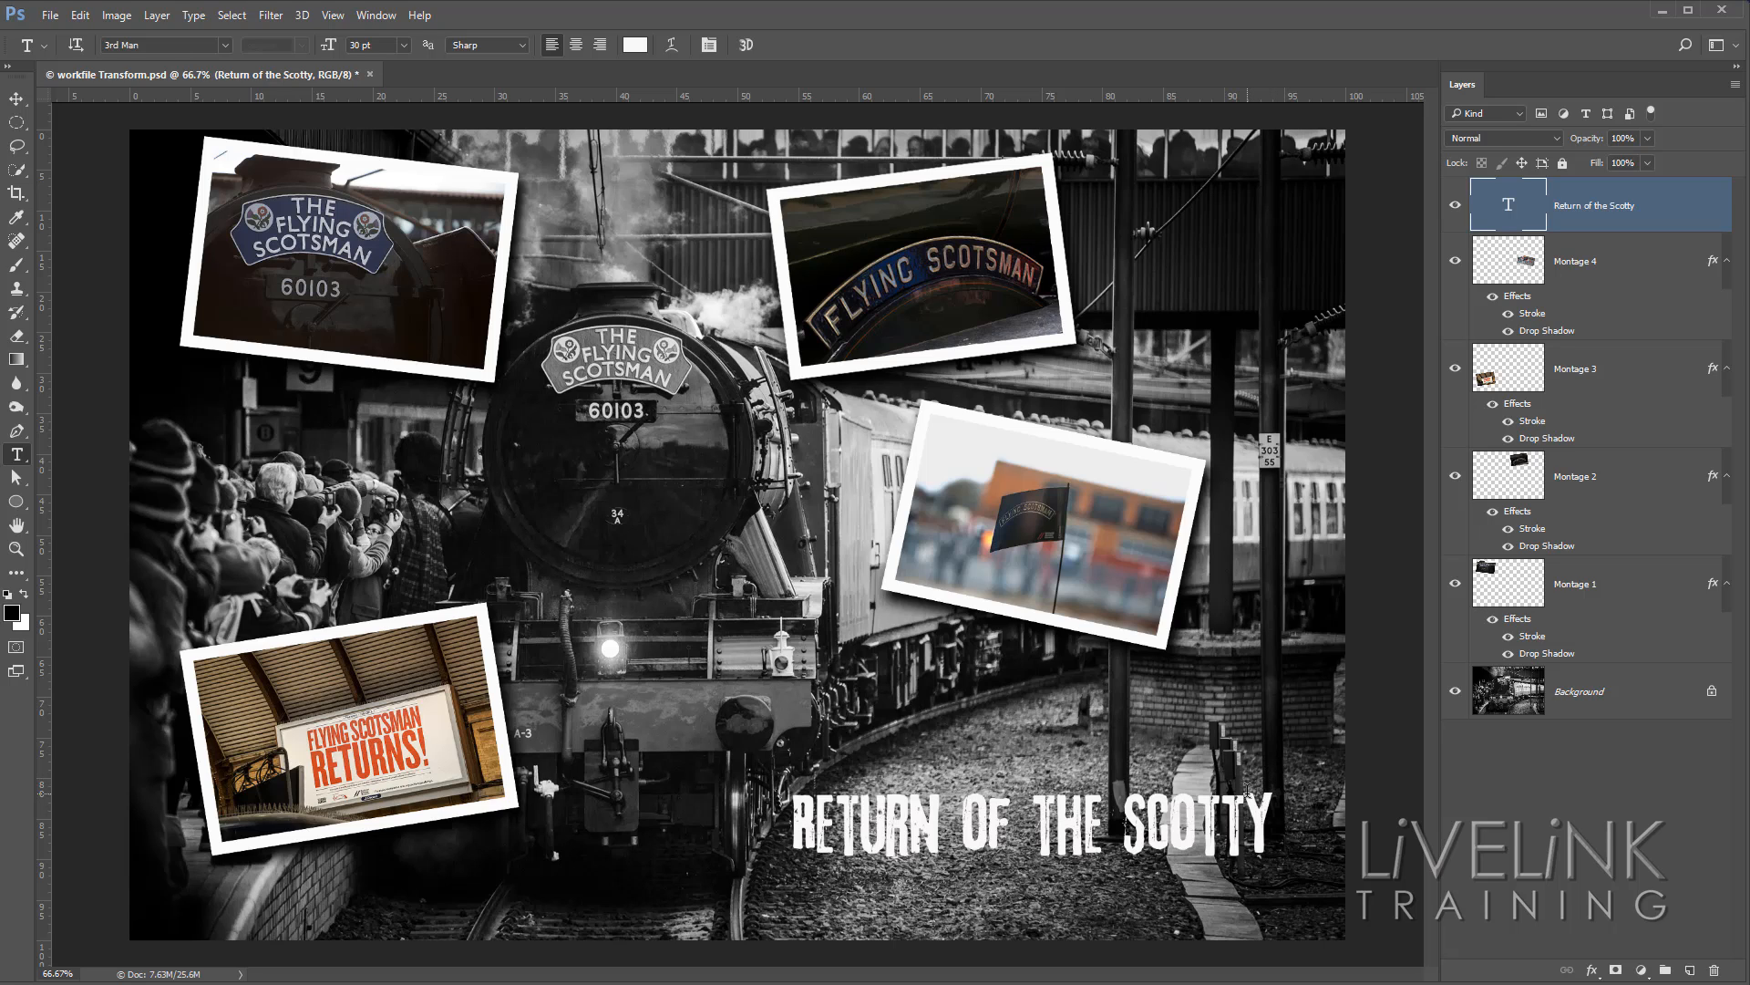
# Reopen the title for editing, delete and retype the "e" of "the", and commit the text.
pyautogui.click(1113, 820)
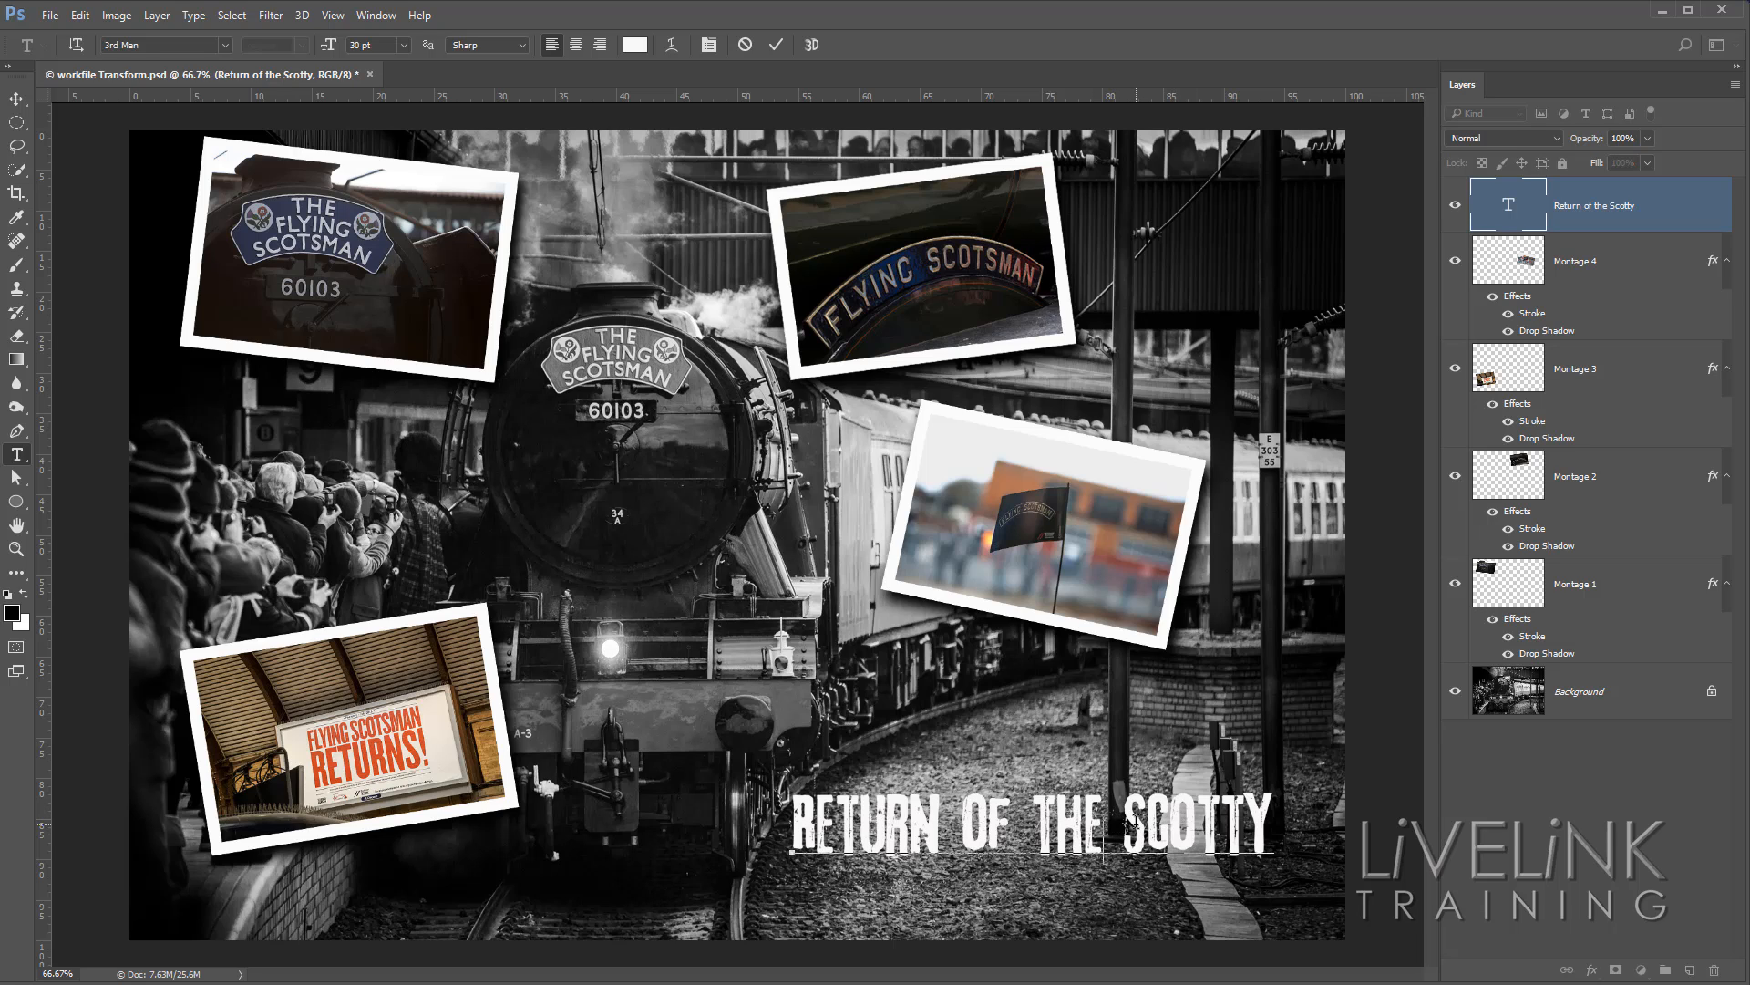
pyautogui.press('BackSpace')
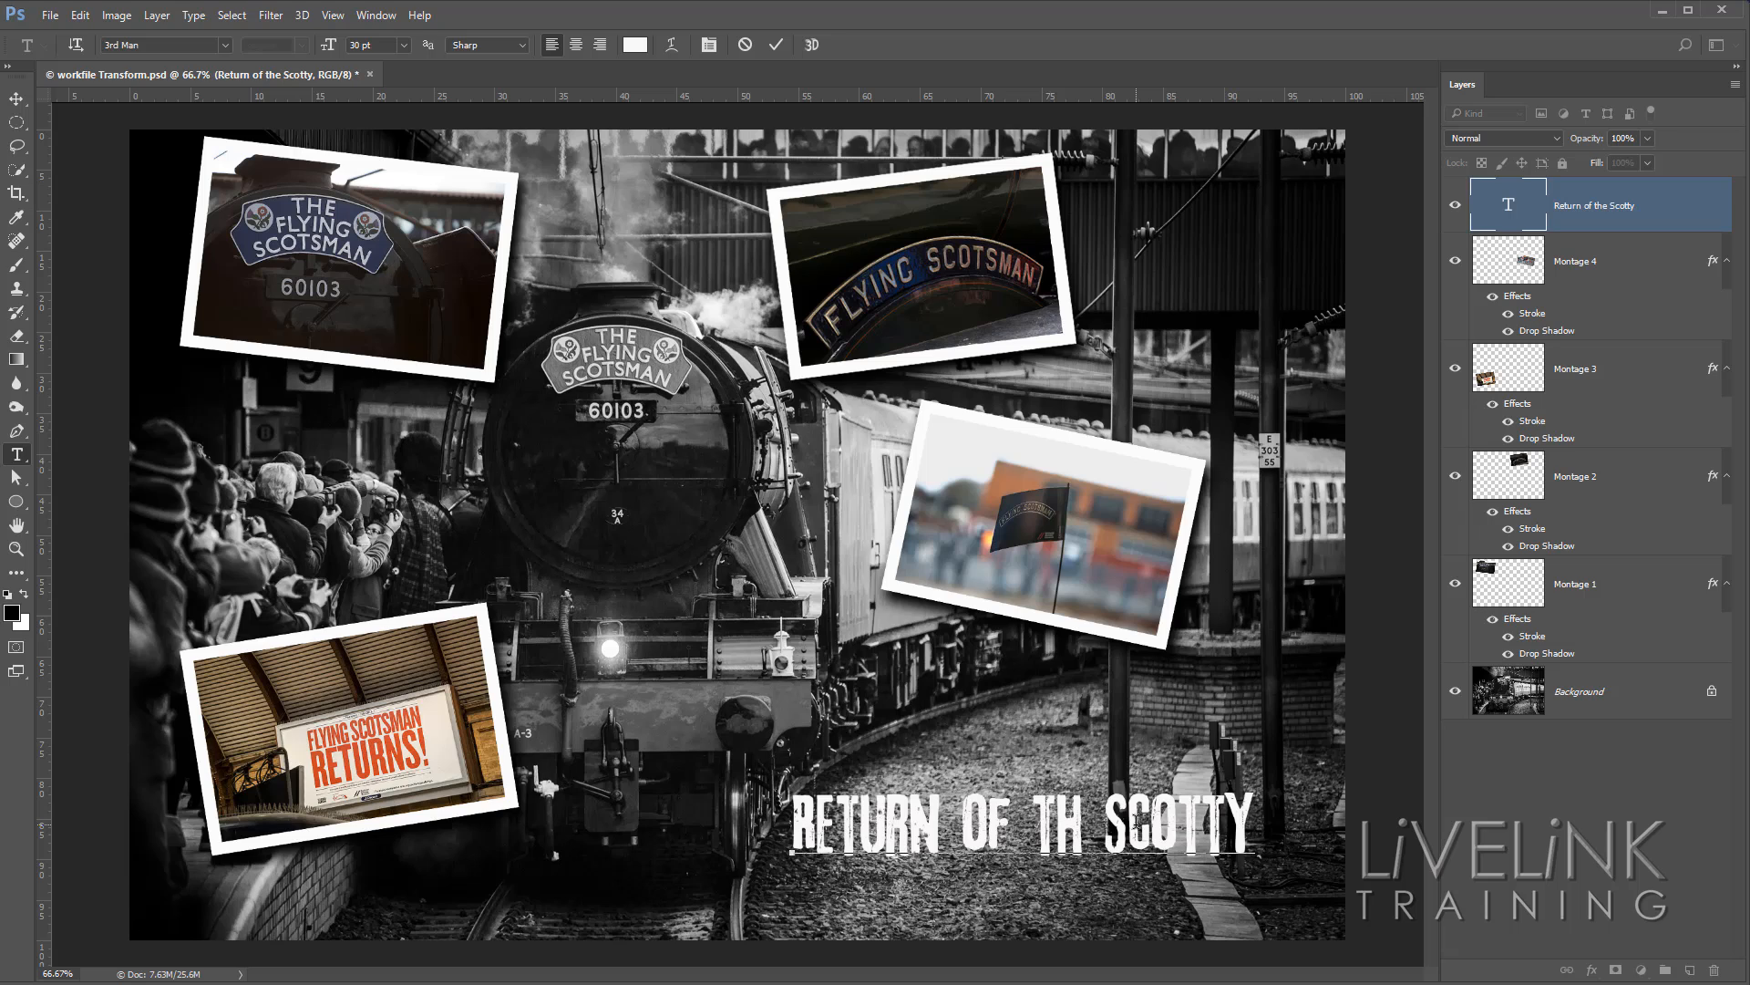
pyautogui.write('e')
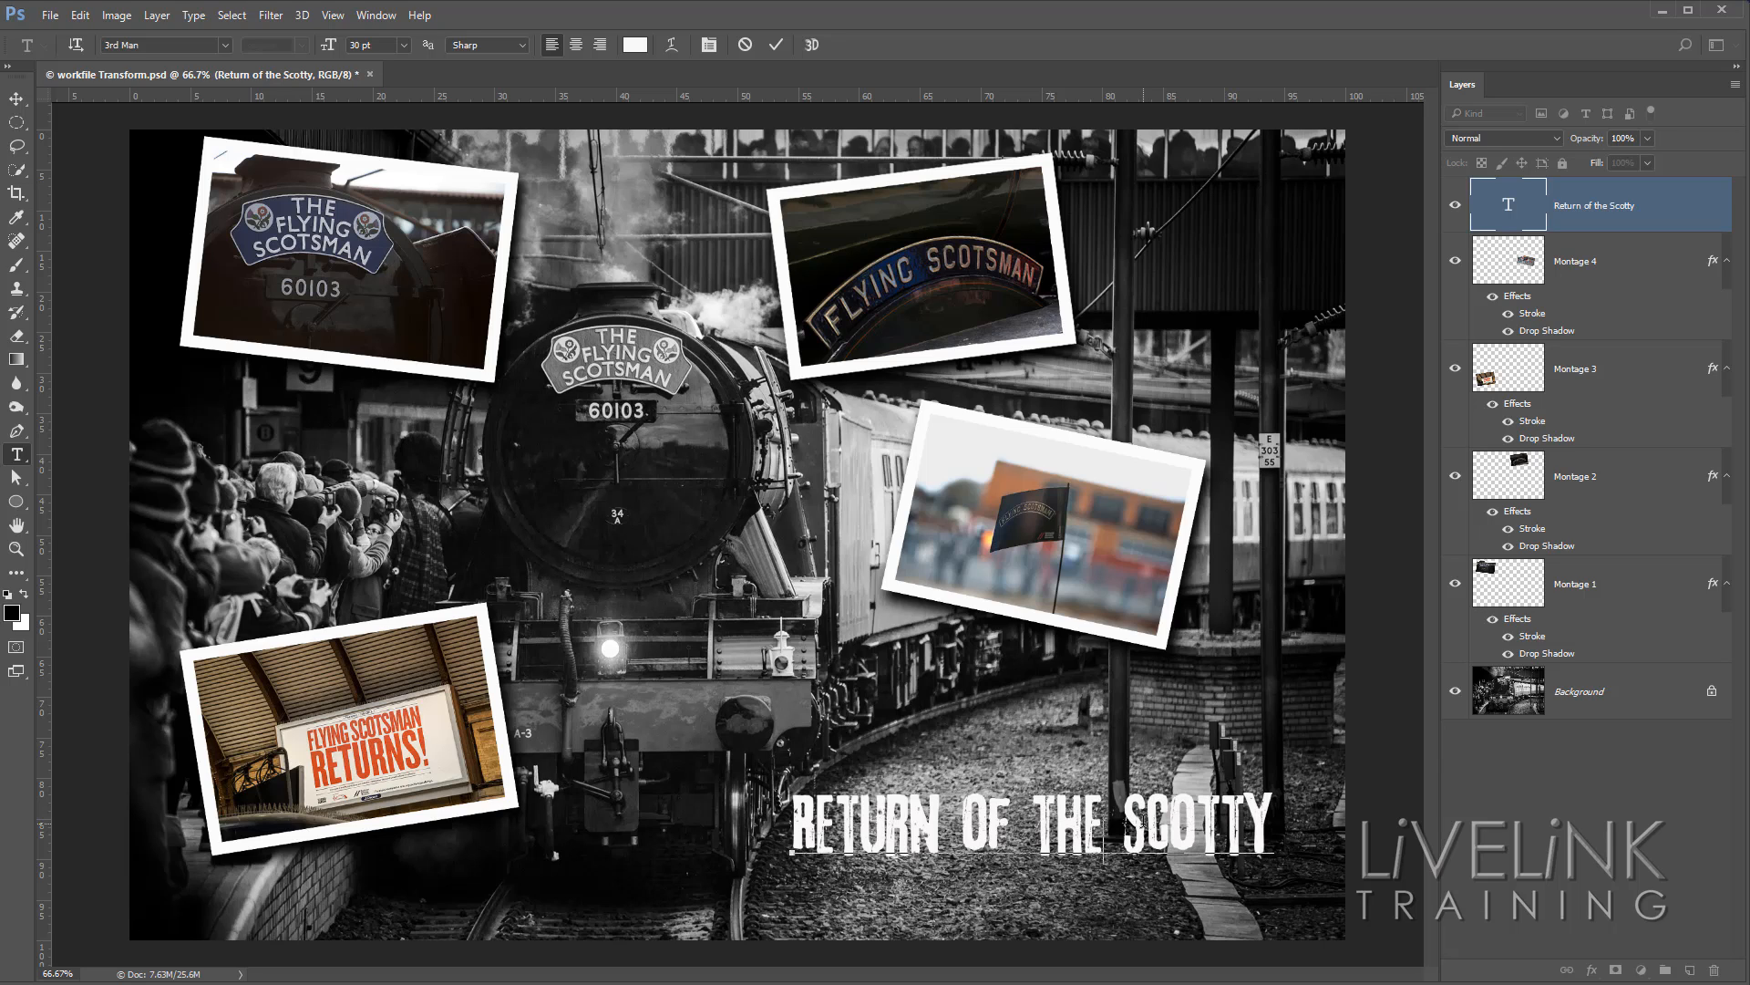
pyautogui.click(777, 46)
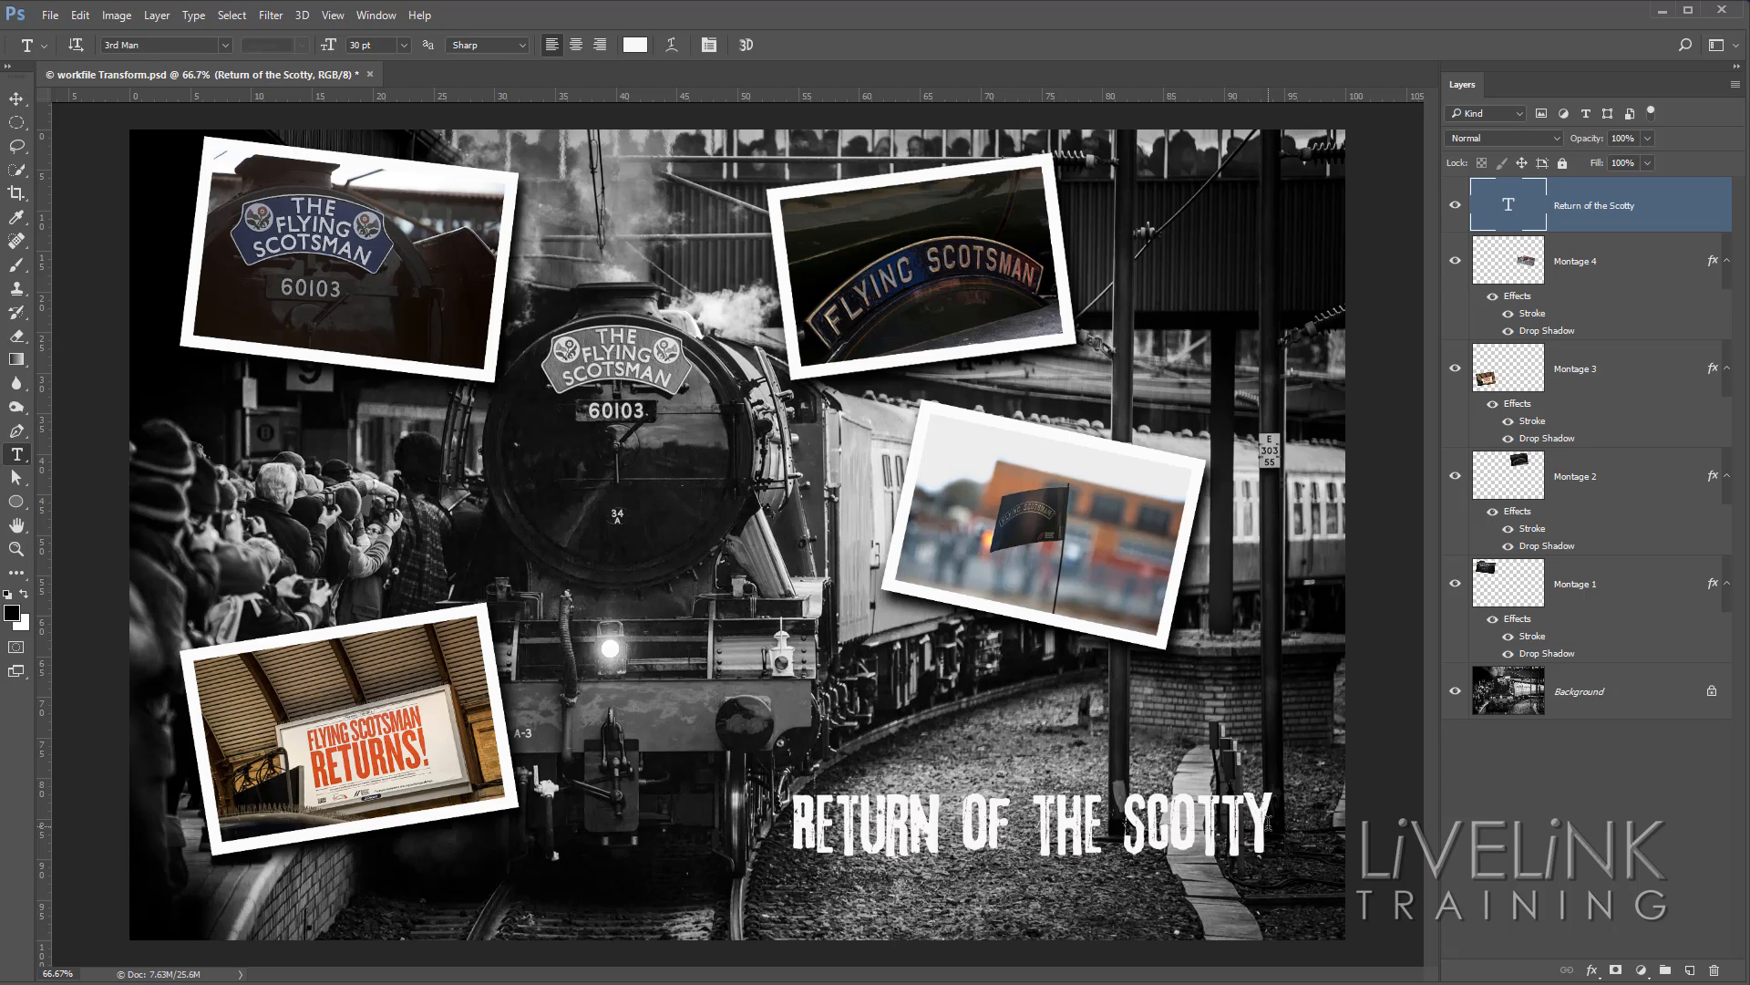
# Highlight the ending of the title and its whole text in turn, closing each text edit.
pyautogui.moveTo(1268, 823); pyautogui.dragTo(1146, 823)
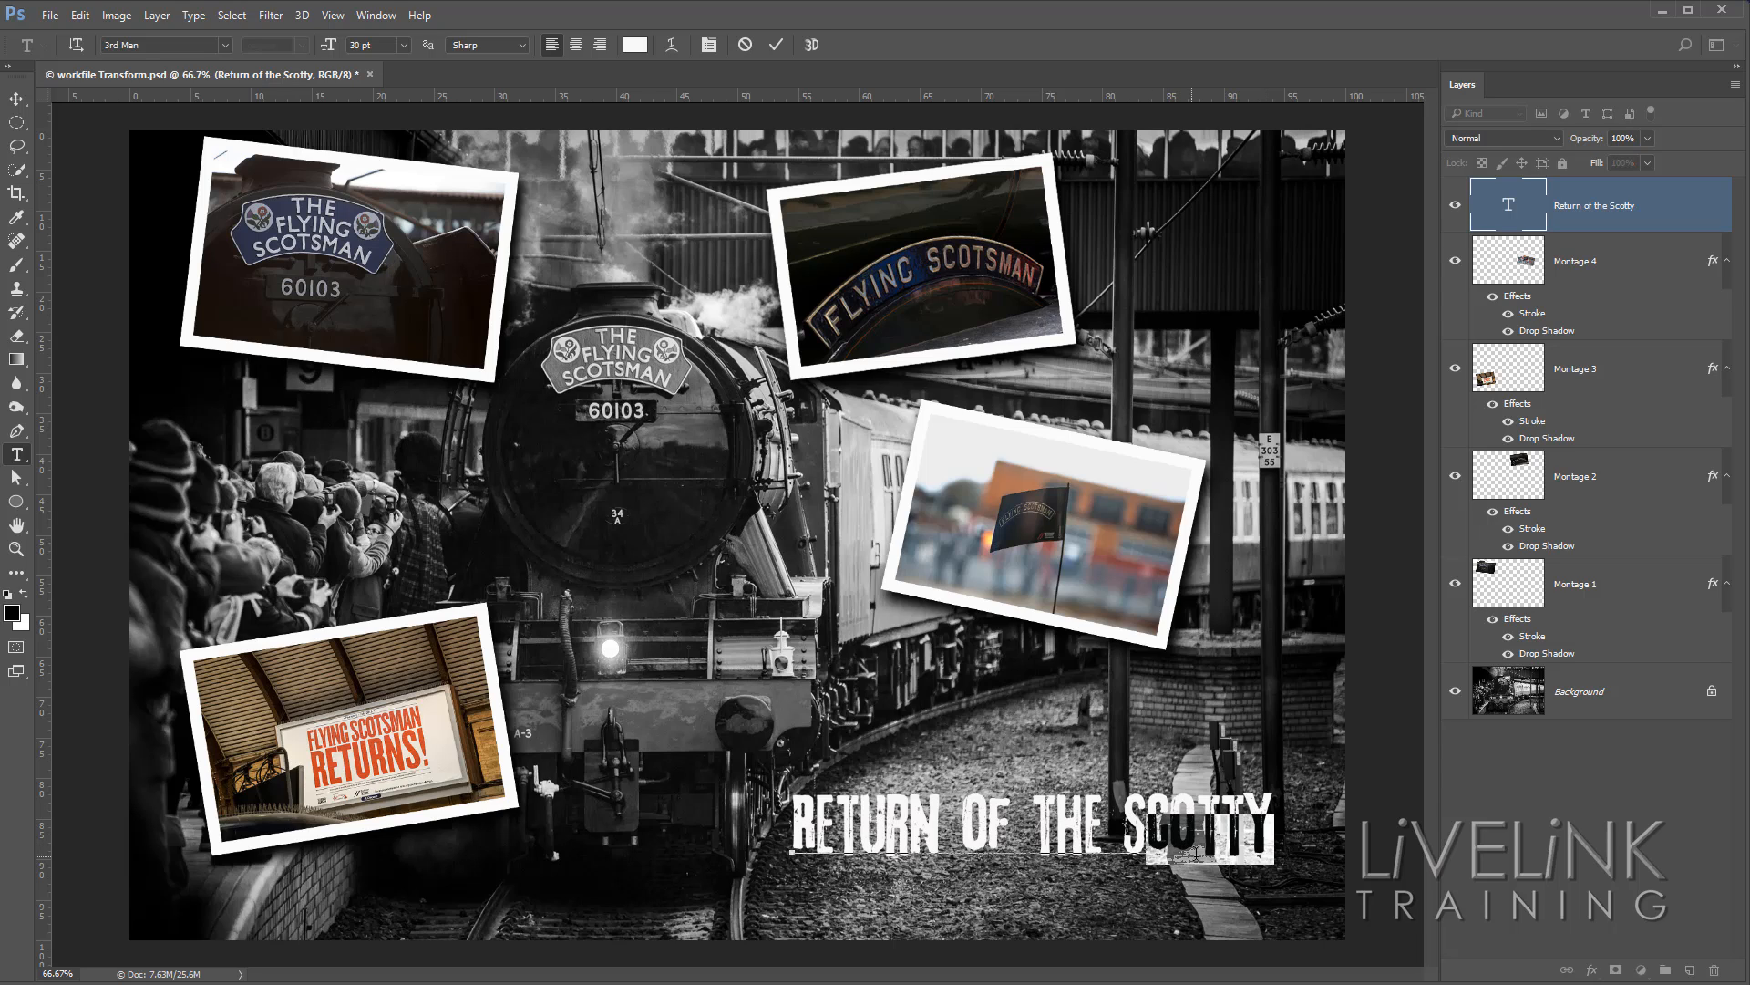
pyautogui.click(1268, 826)
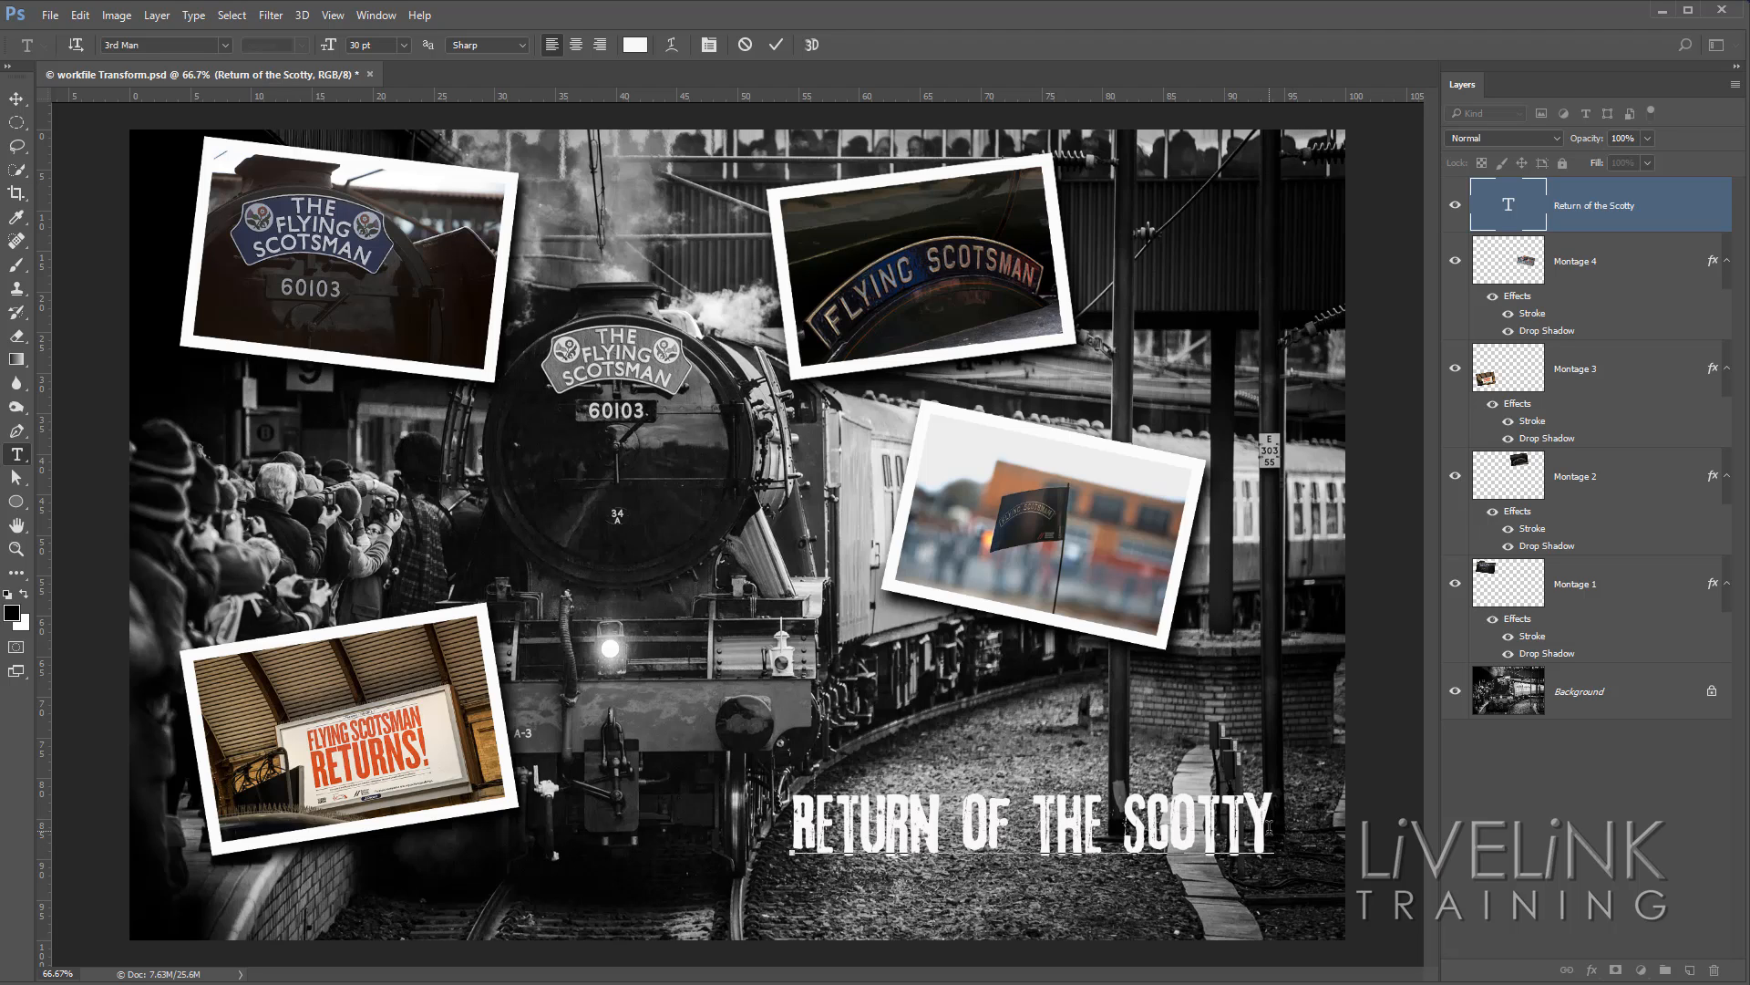
pyautogui.moveTo(1268, 826); pyautogui.dragTo(1056, 821)
pyautogui.click(1283, 834)
pyautogui.hotkey('ctrl', 'Return')
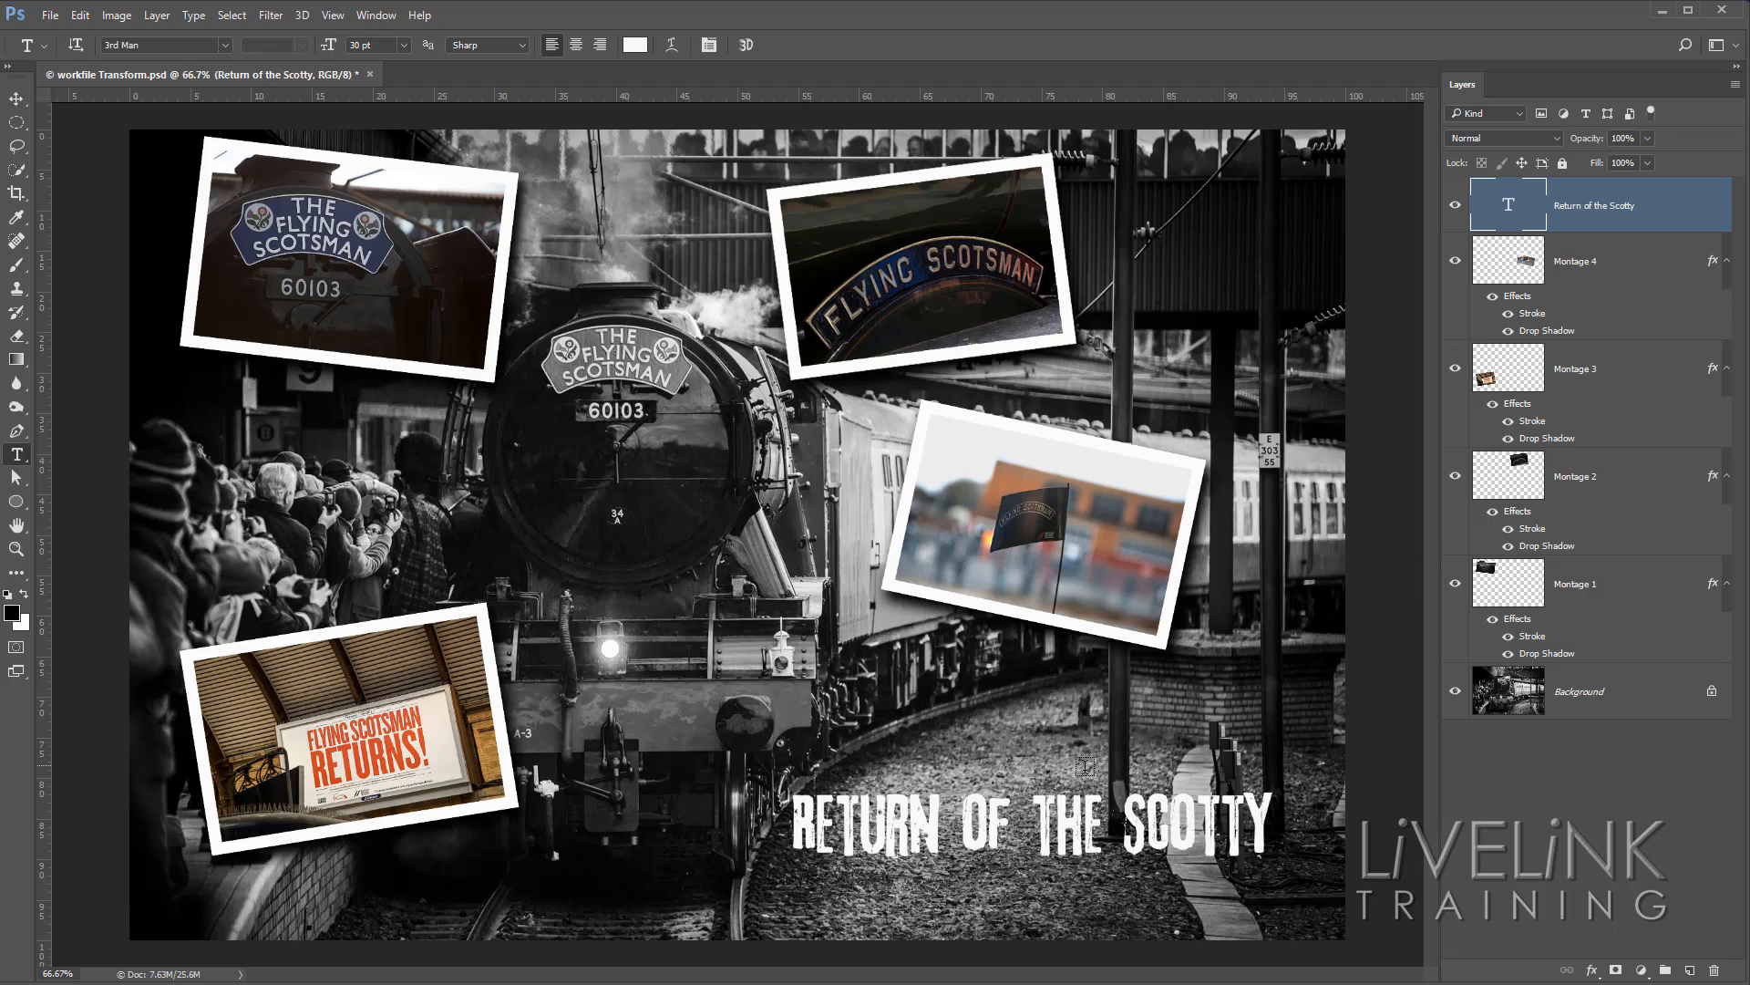
pyautogui.doubleClick(1508, 210)
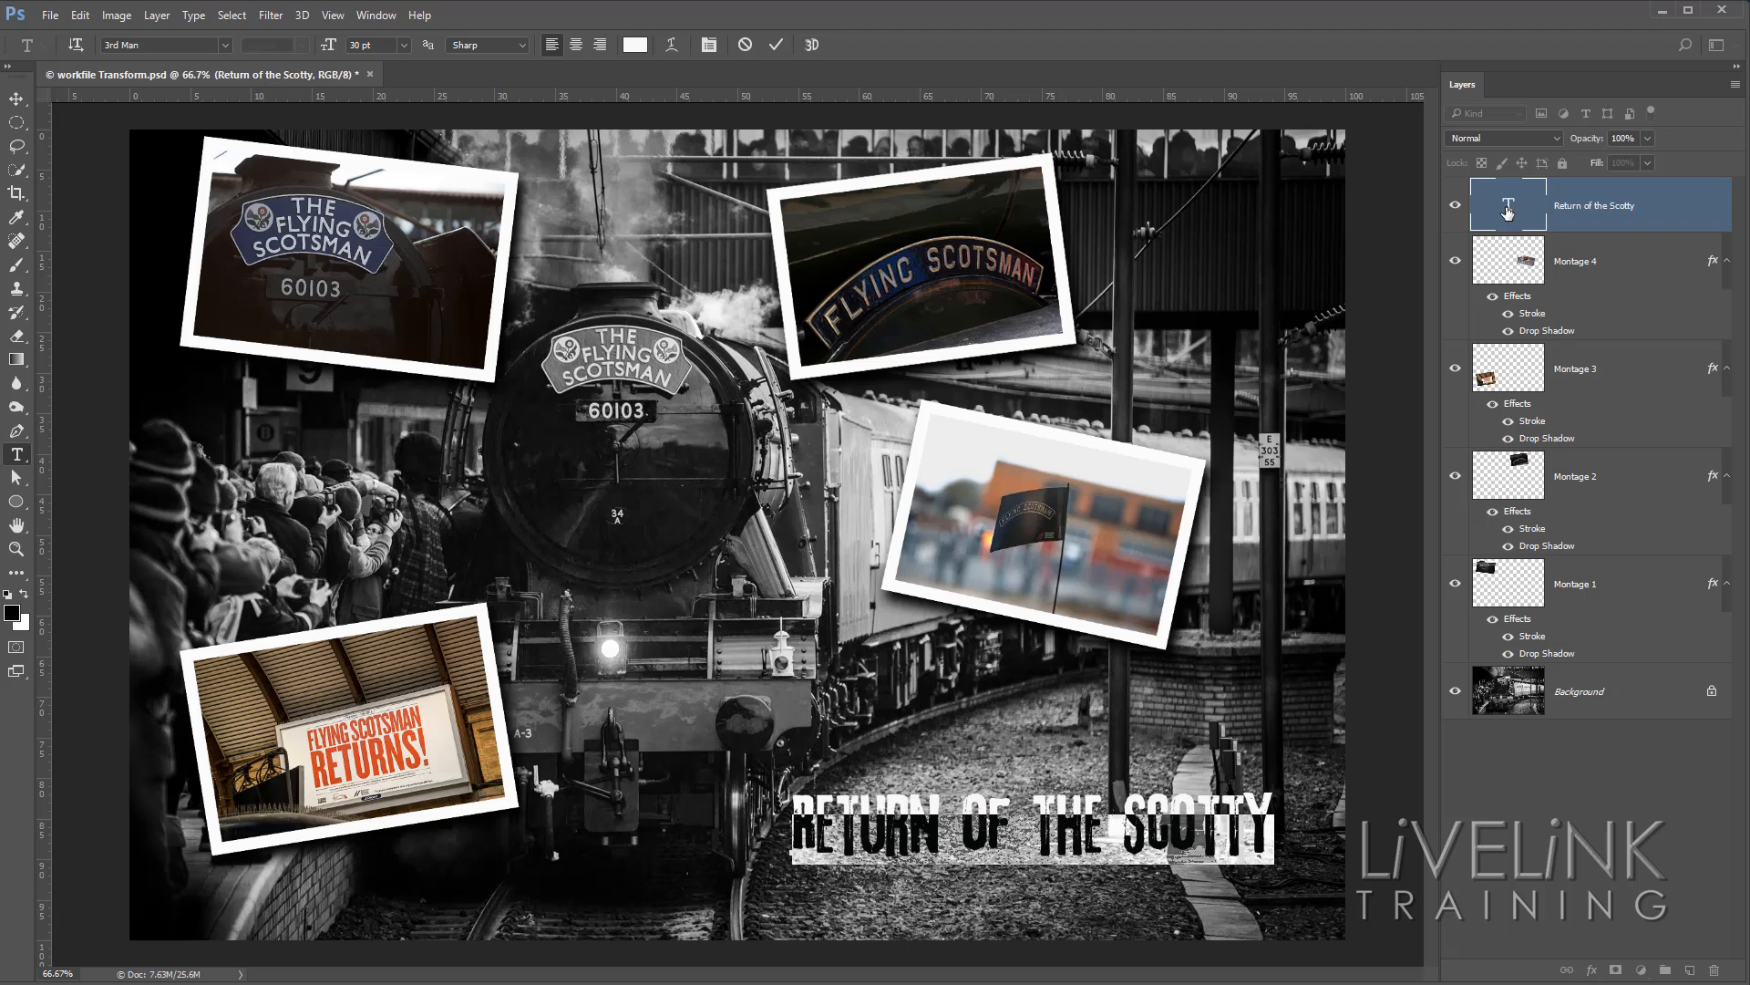
pyautogui.click(777, 45)
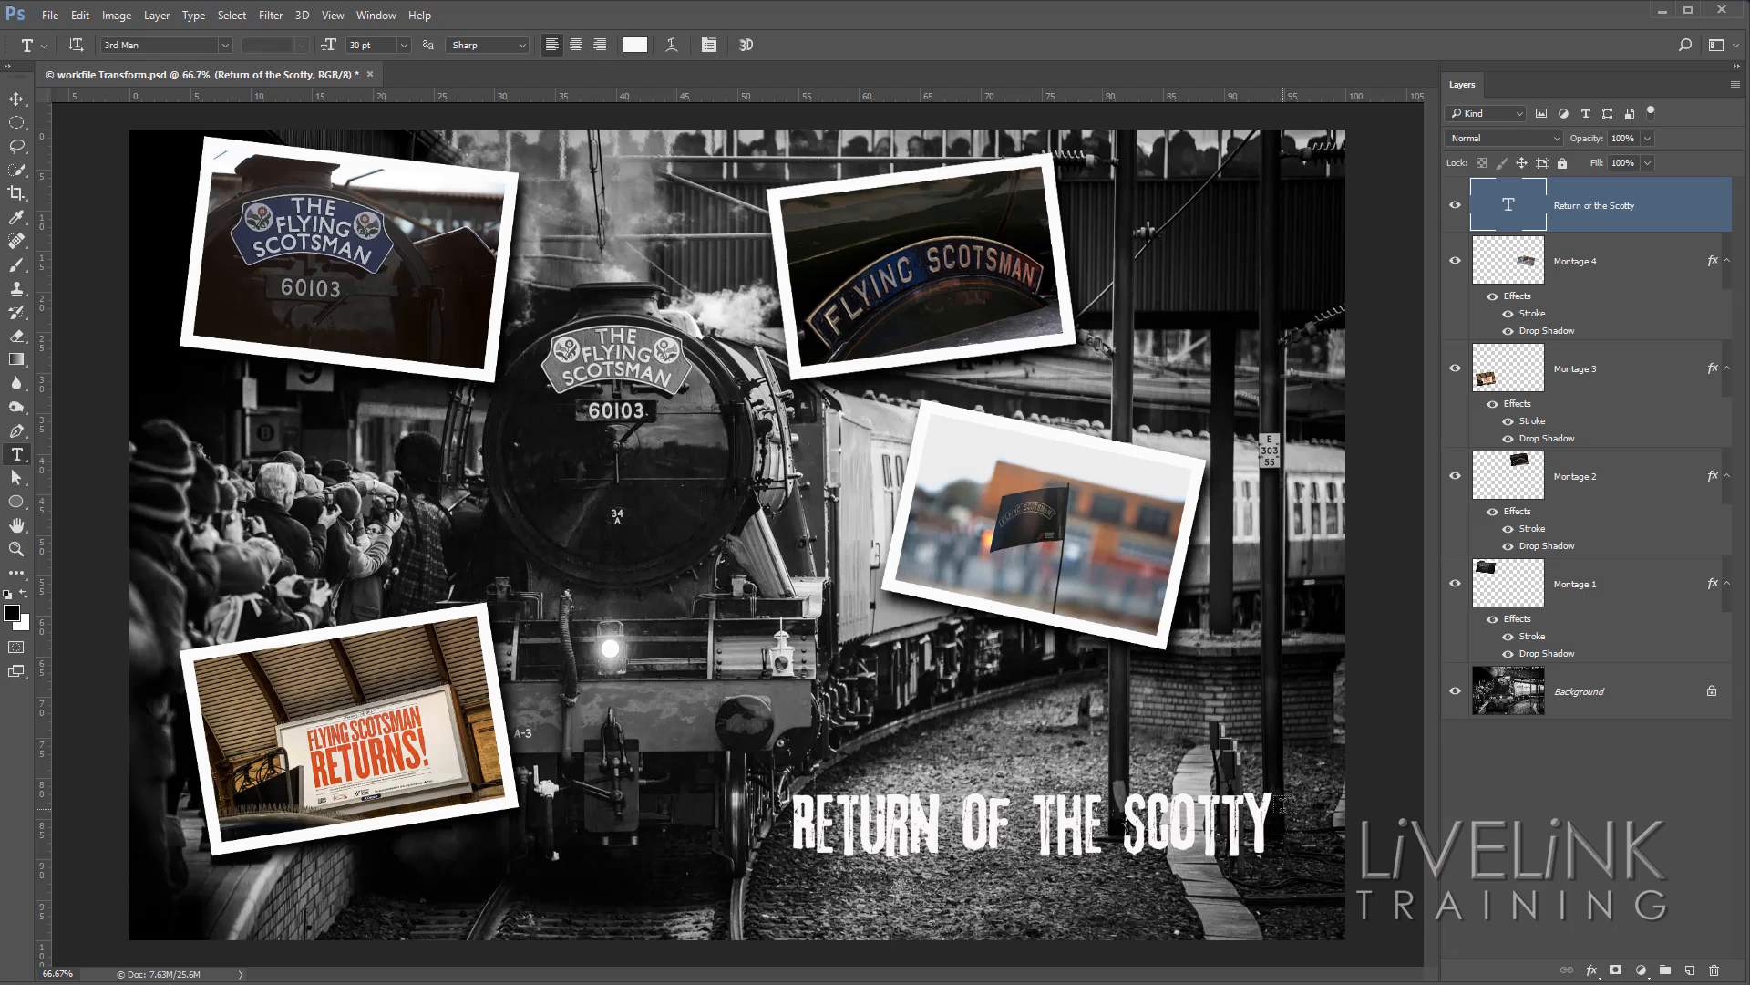
# Select all of the title's text, preview other fonts on it, and set the font to American Captain.
pyautogui.doubleClick(1509, 211)
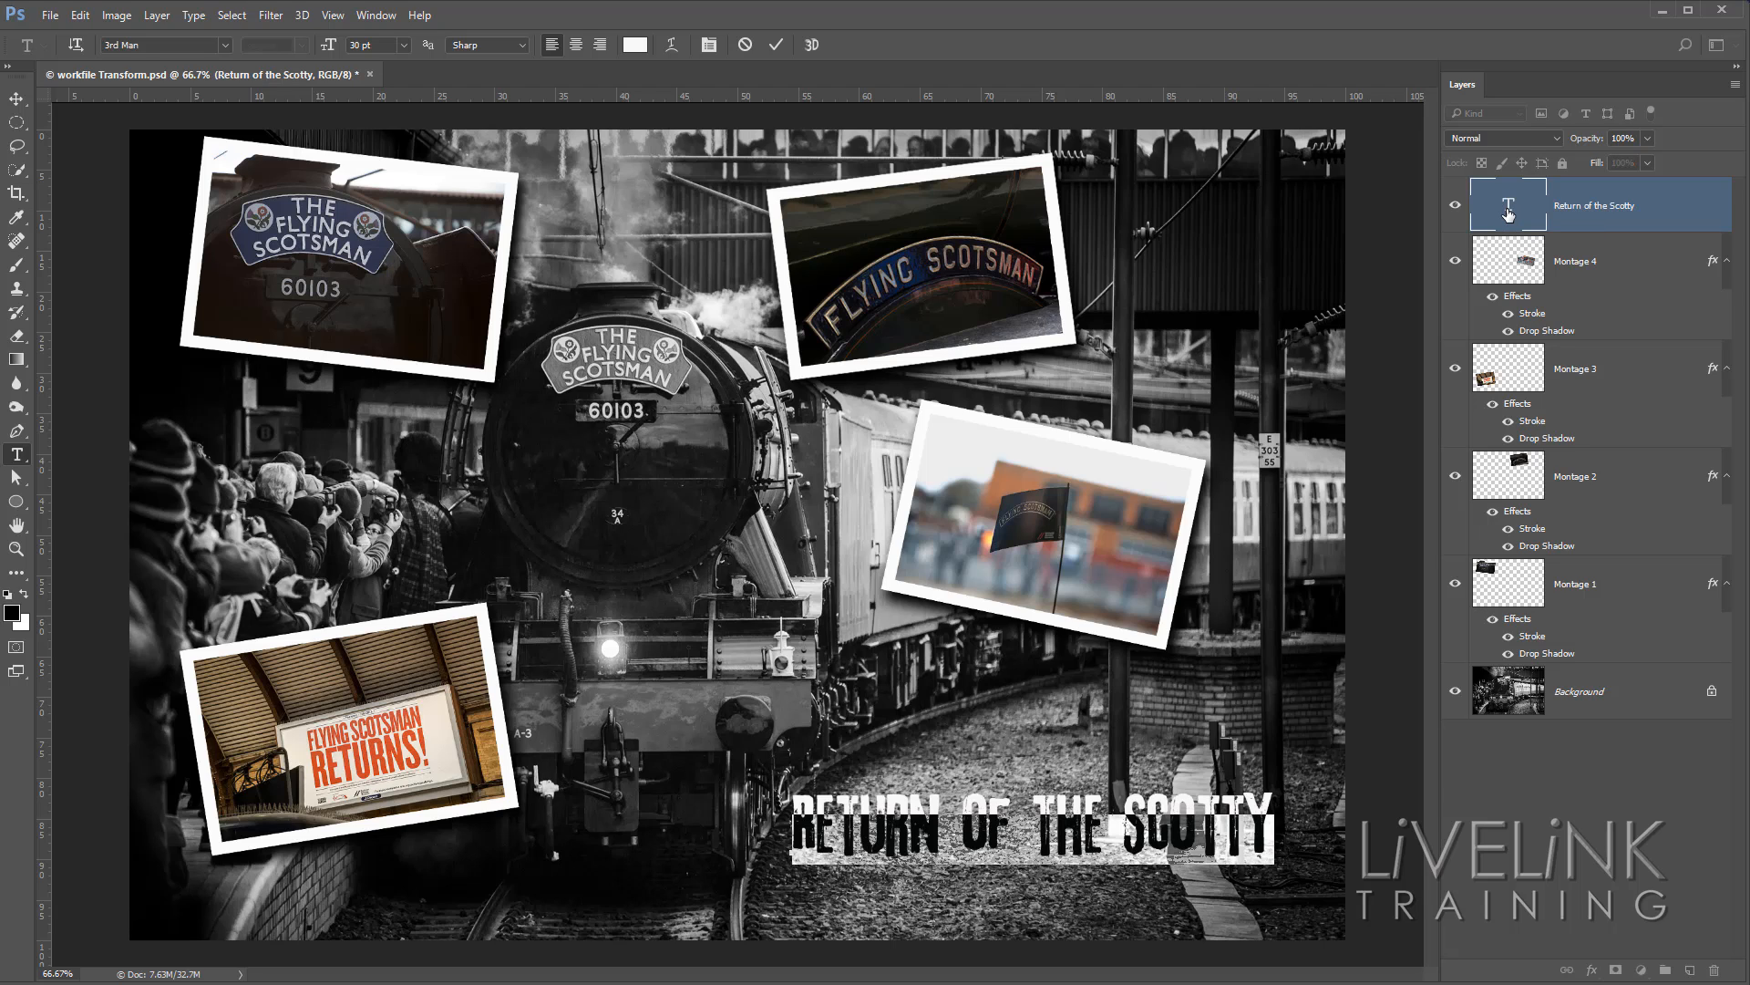
pyautogui.click(190, 44)
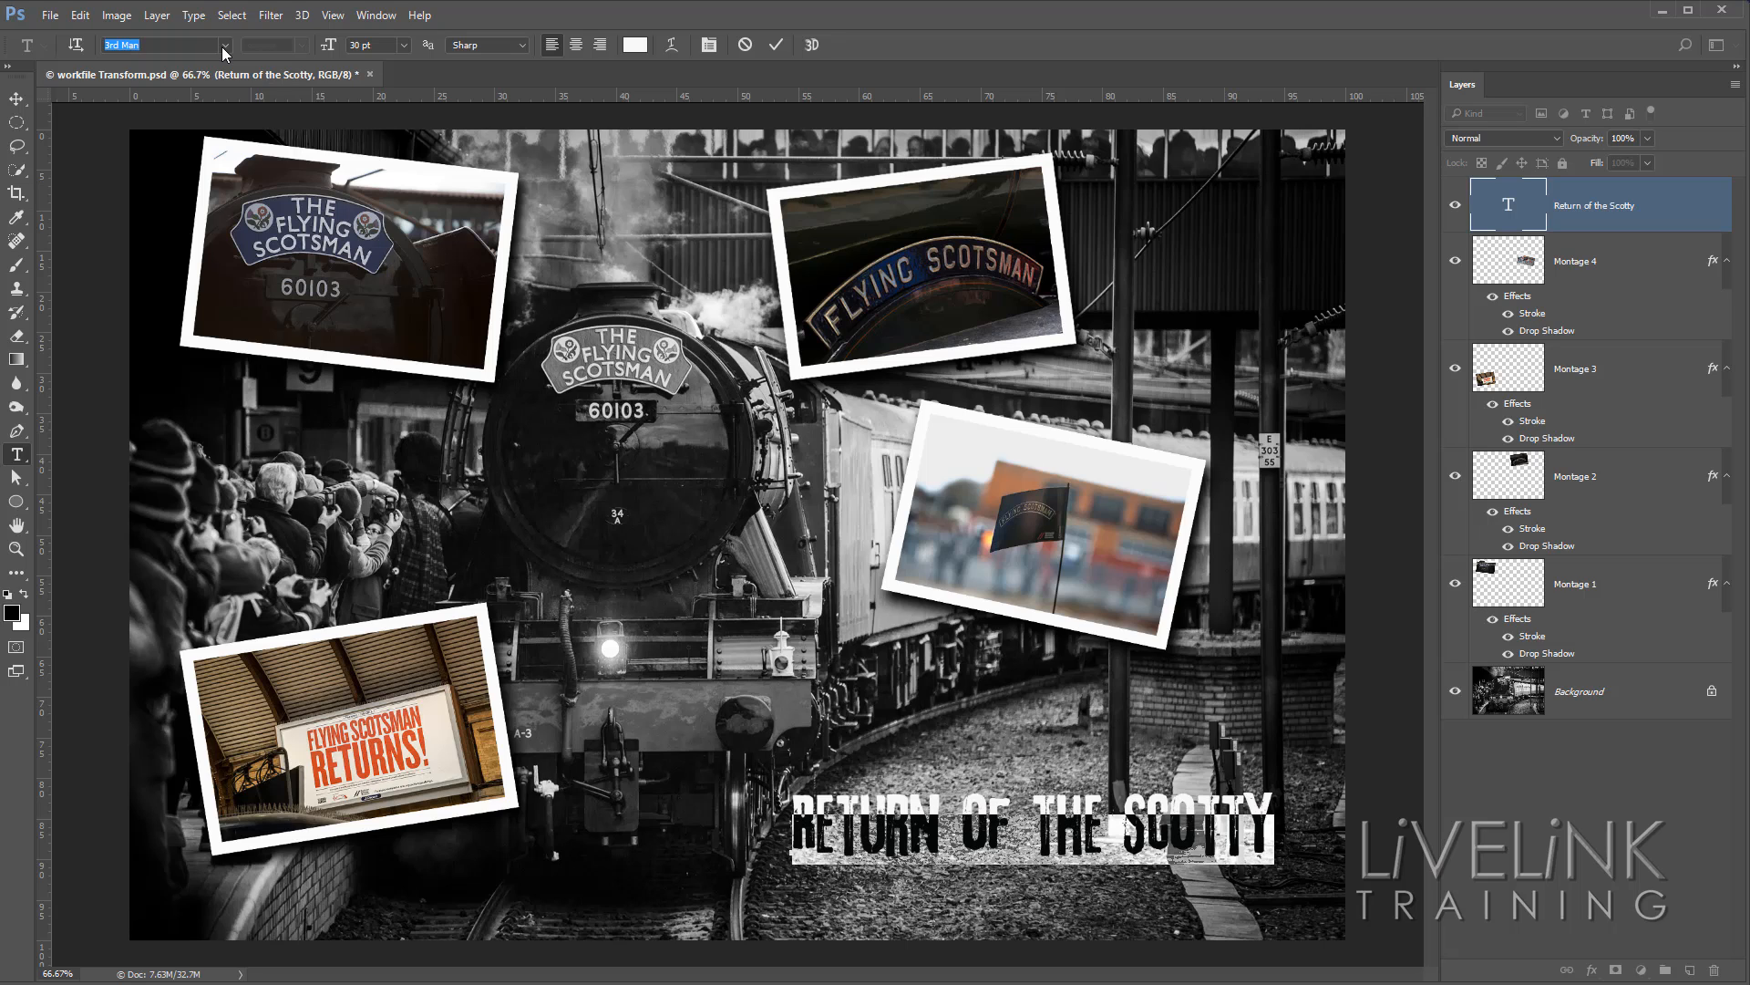
pyautogui.press('Down')
pyautogui.press('Down')
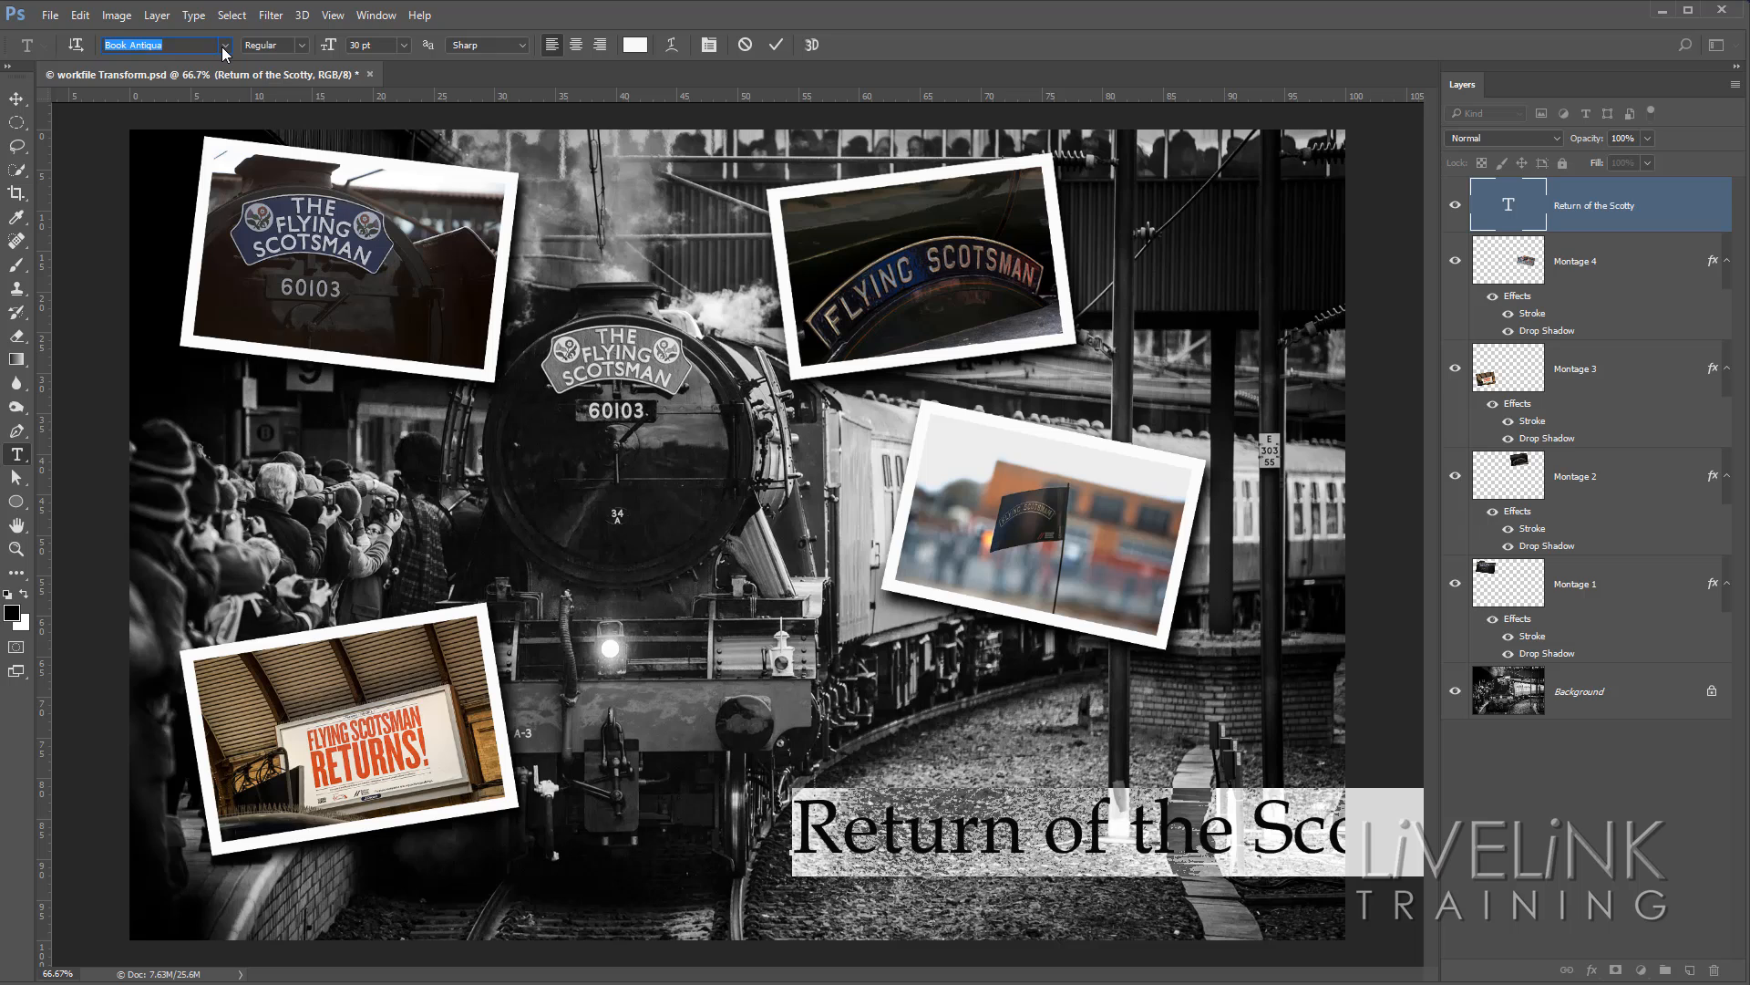
pyautogui.press('Down')
pyautogui.press('Down')
pyautogui.press('Down')
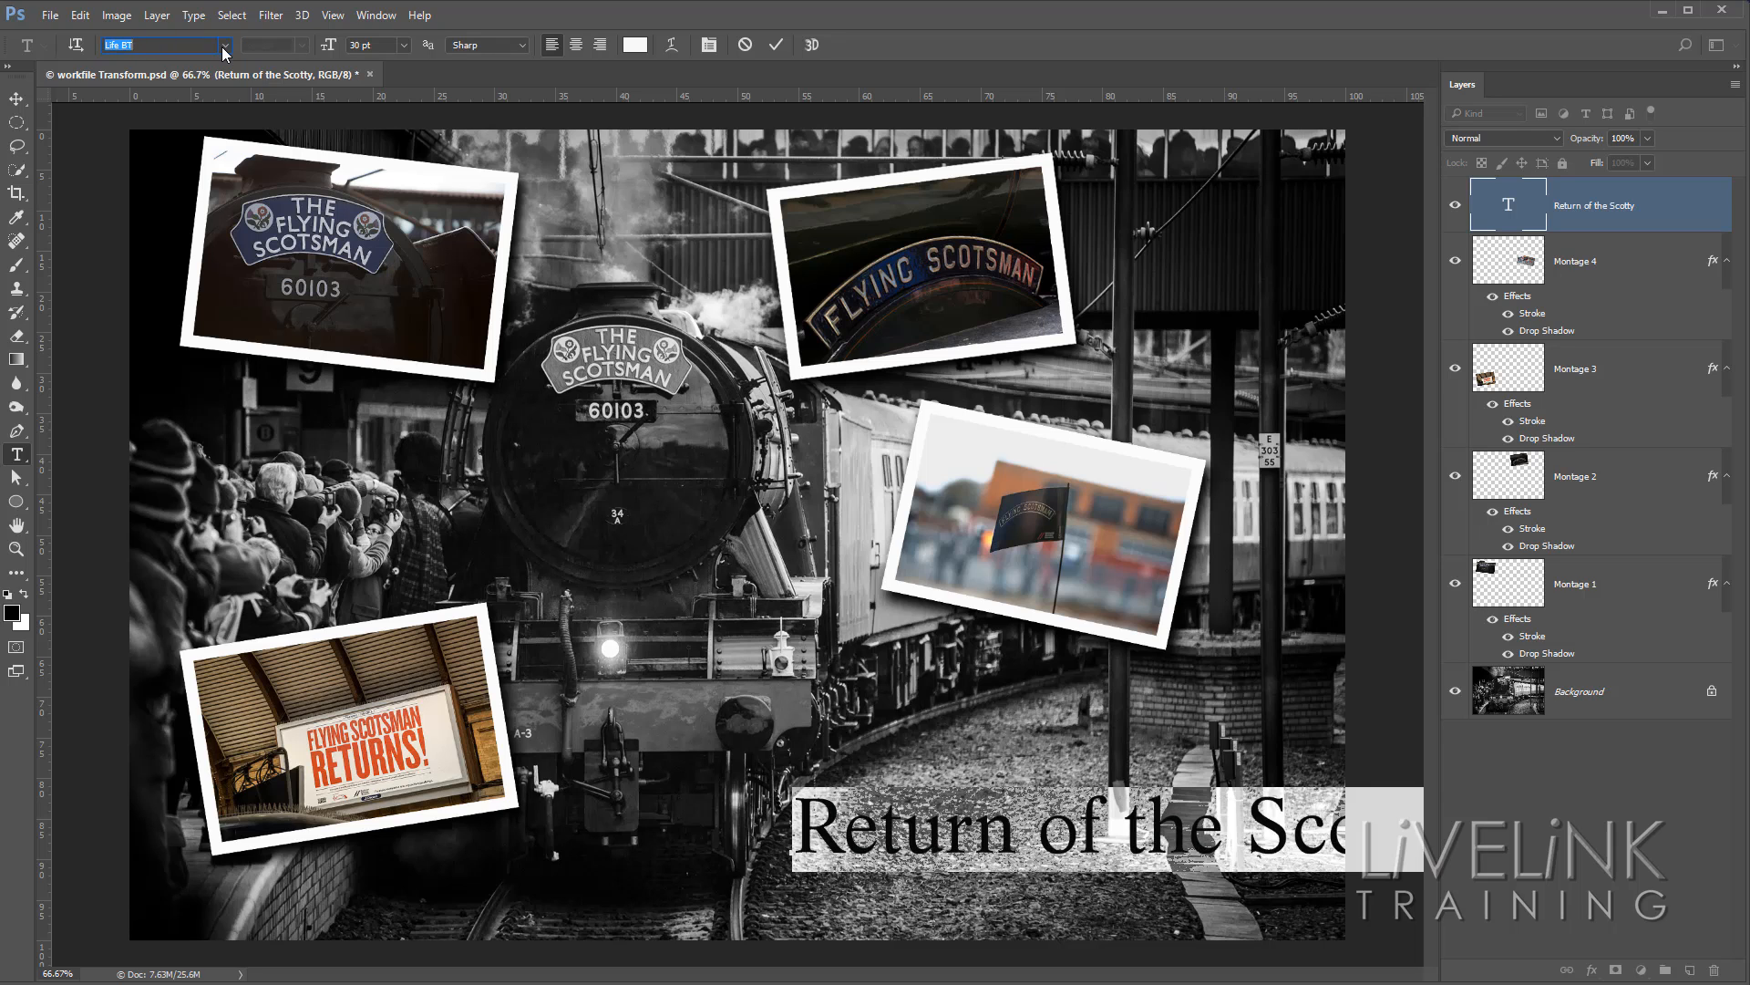
pyautogui.press('Down')
pyautogui.press('Down')
pyautogui.press('Down')
pyautogui.press('Down')
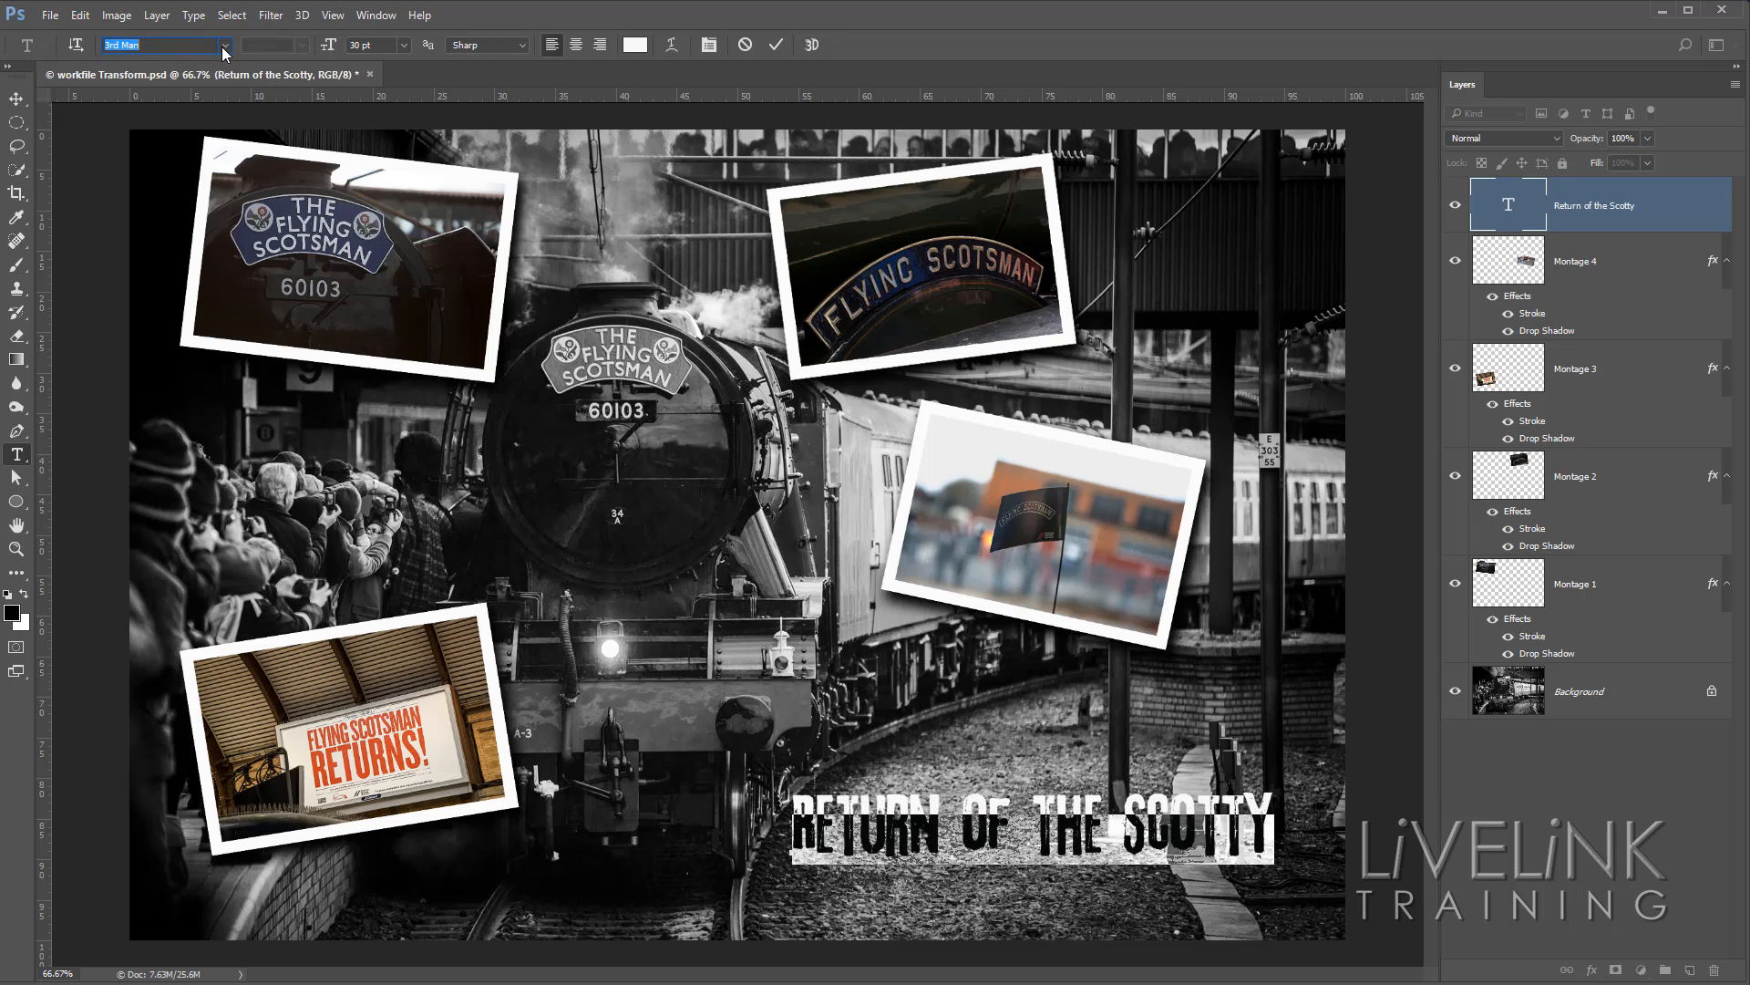
pyautogui.press('Down')
pyautogui.press('Down')
pyautogui.press('Down')
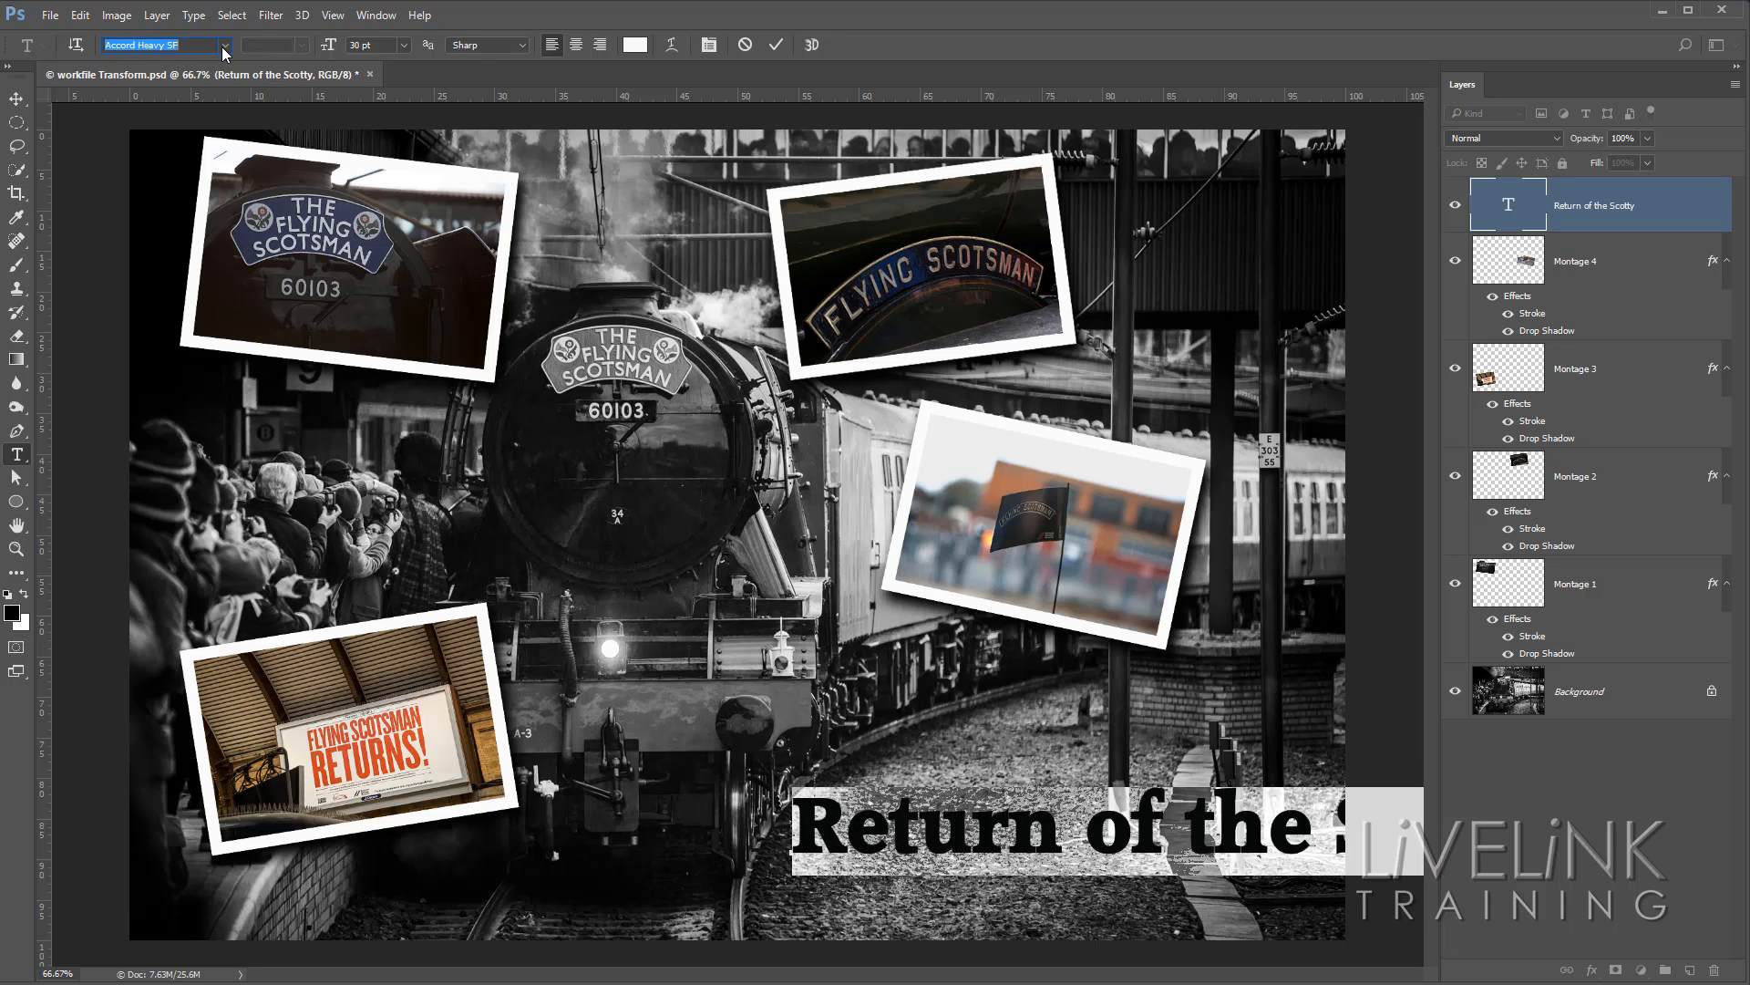
pyautogui.press('Down')
pyautogui.press('Down')
pyautogui.press('Down')
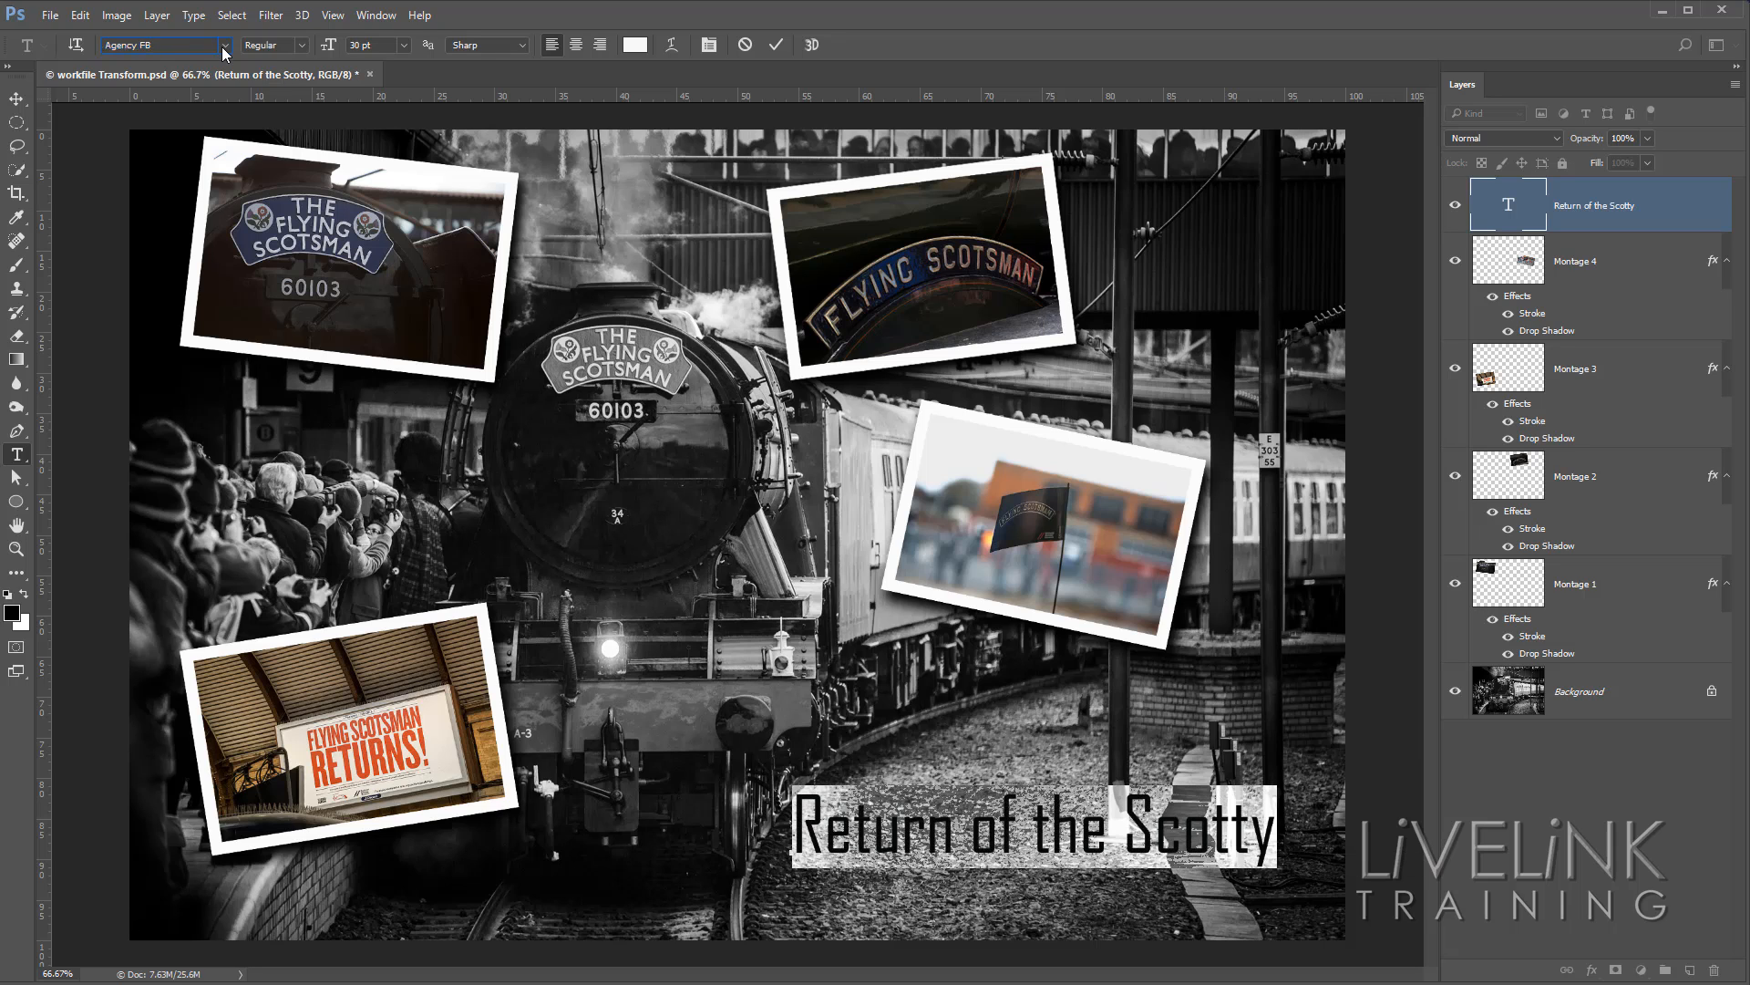
pyautogui.press('Down')
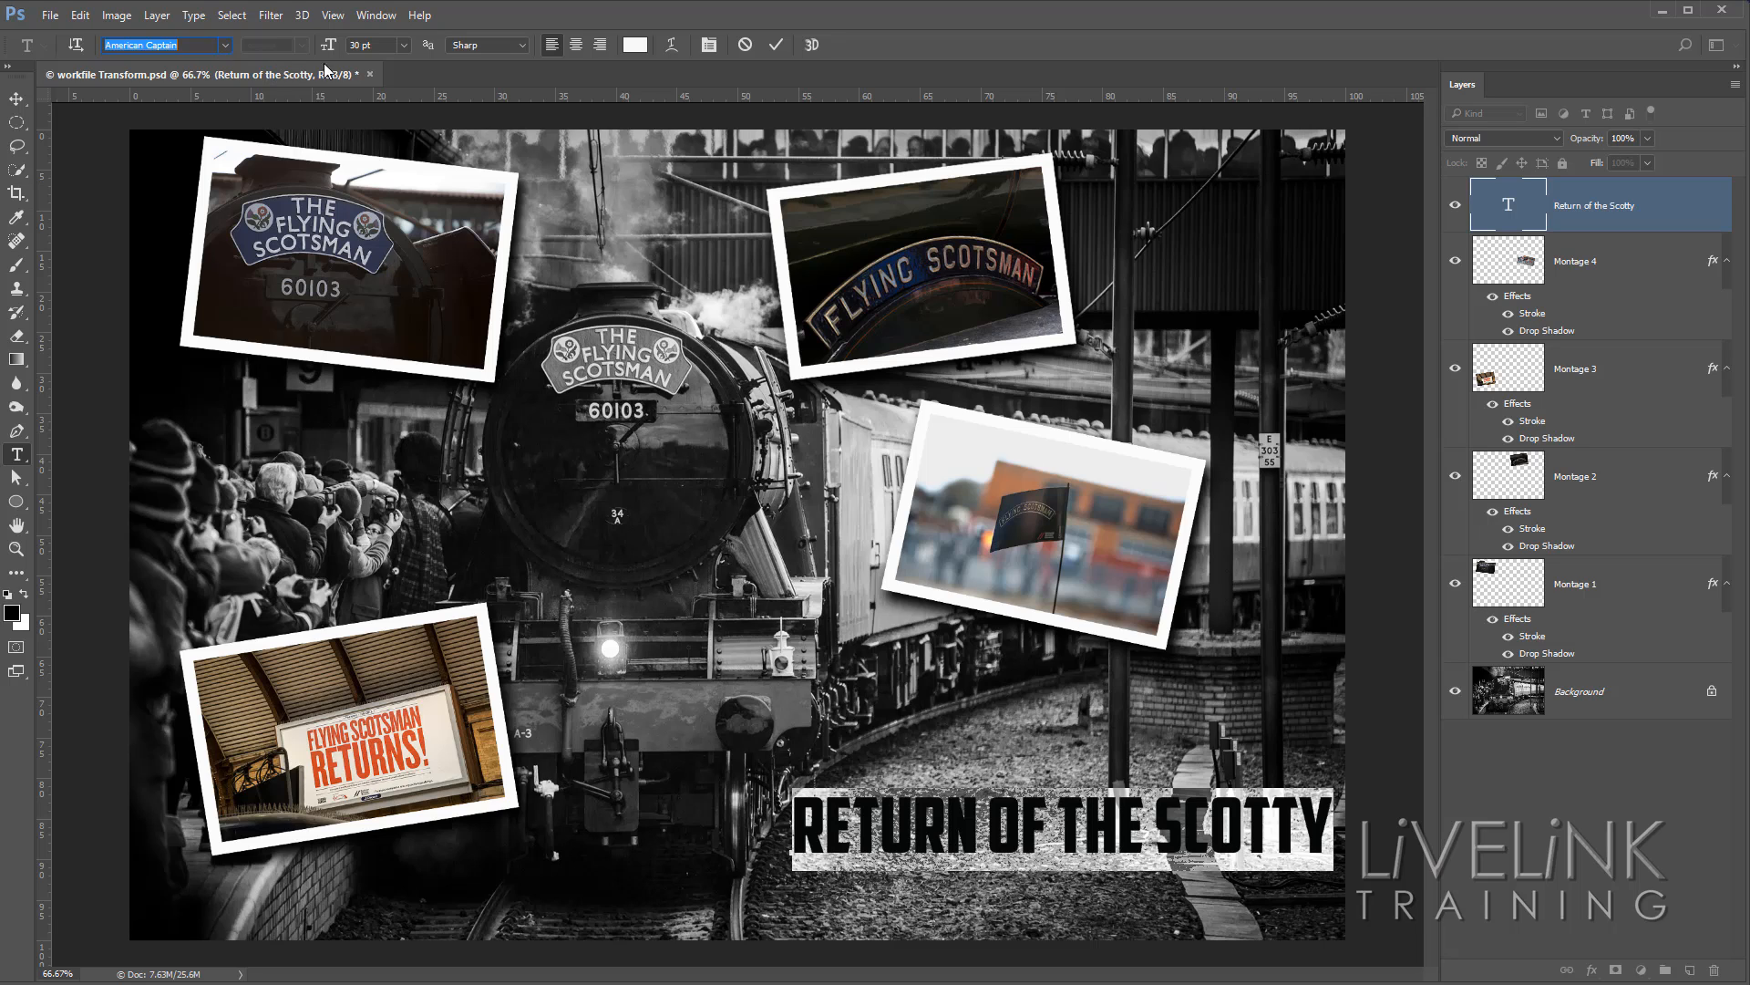
pyautogui.click(778, 45)
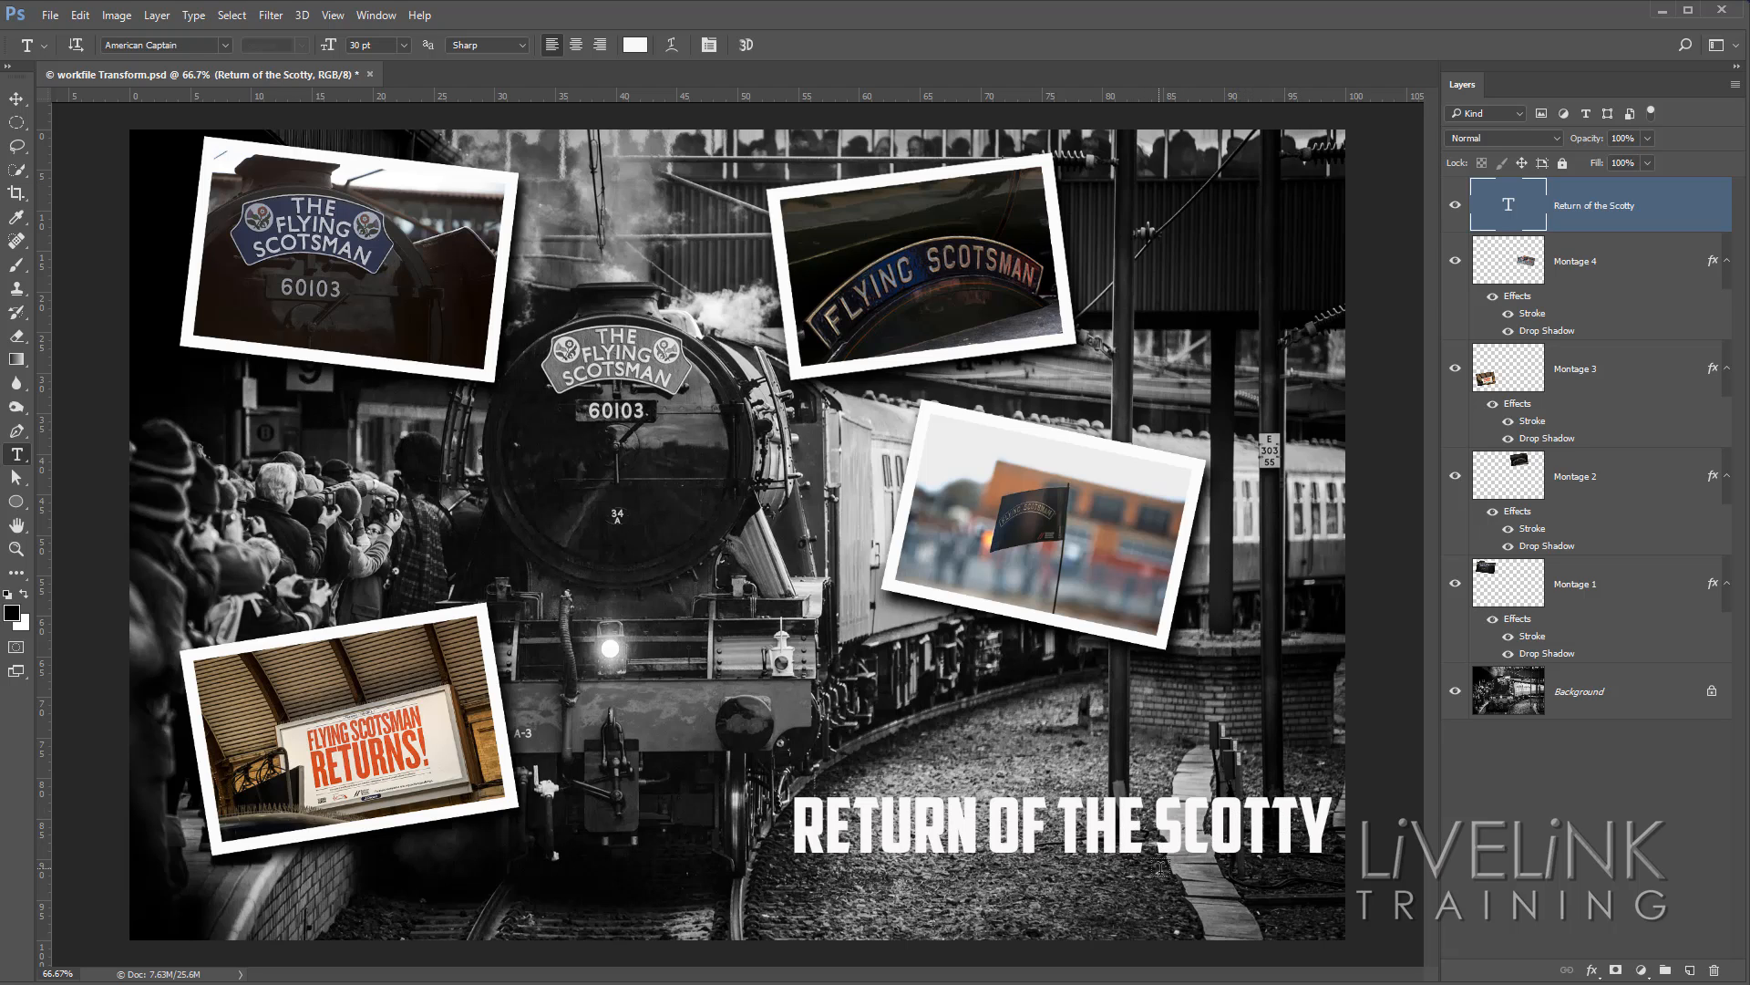
# Shift the title slightly left so it sits further inside the image, and commit its position.
pyautogui.click(1186, 824)
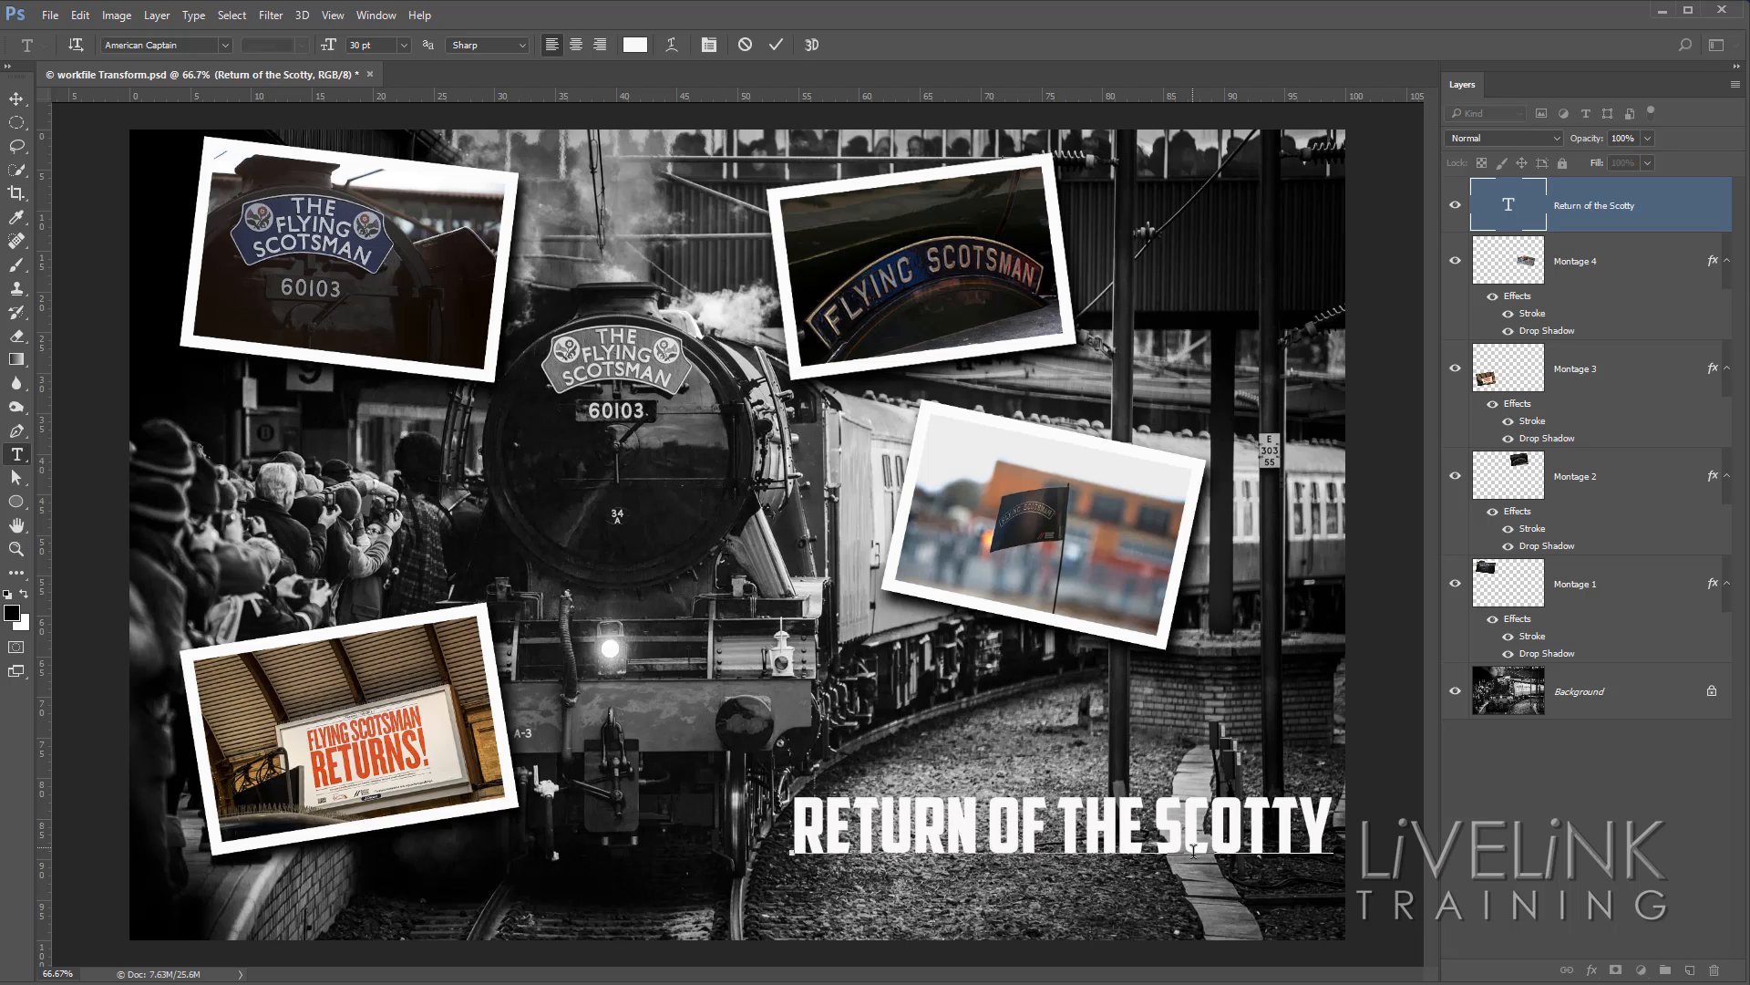
pyautogui.moveTo(1212, 908); pyautogui.dragTo(1178, 913)
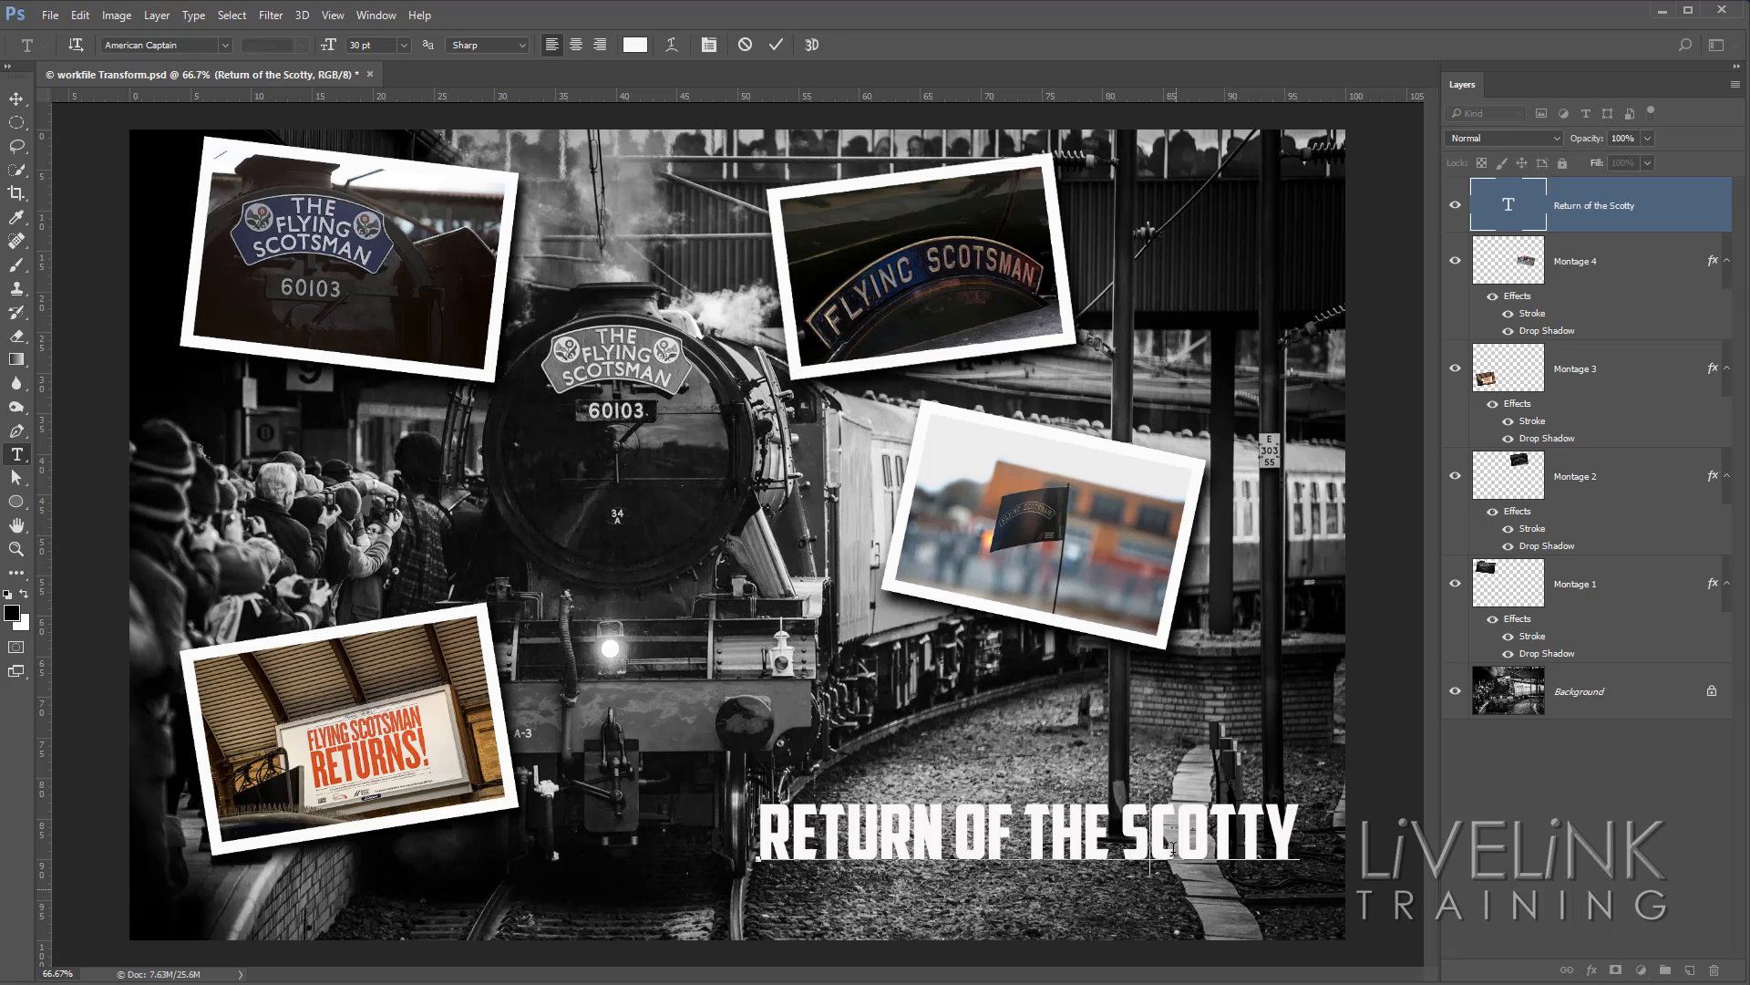
pyautogui.click(778, 46)
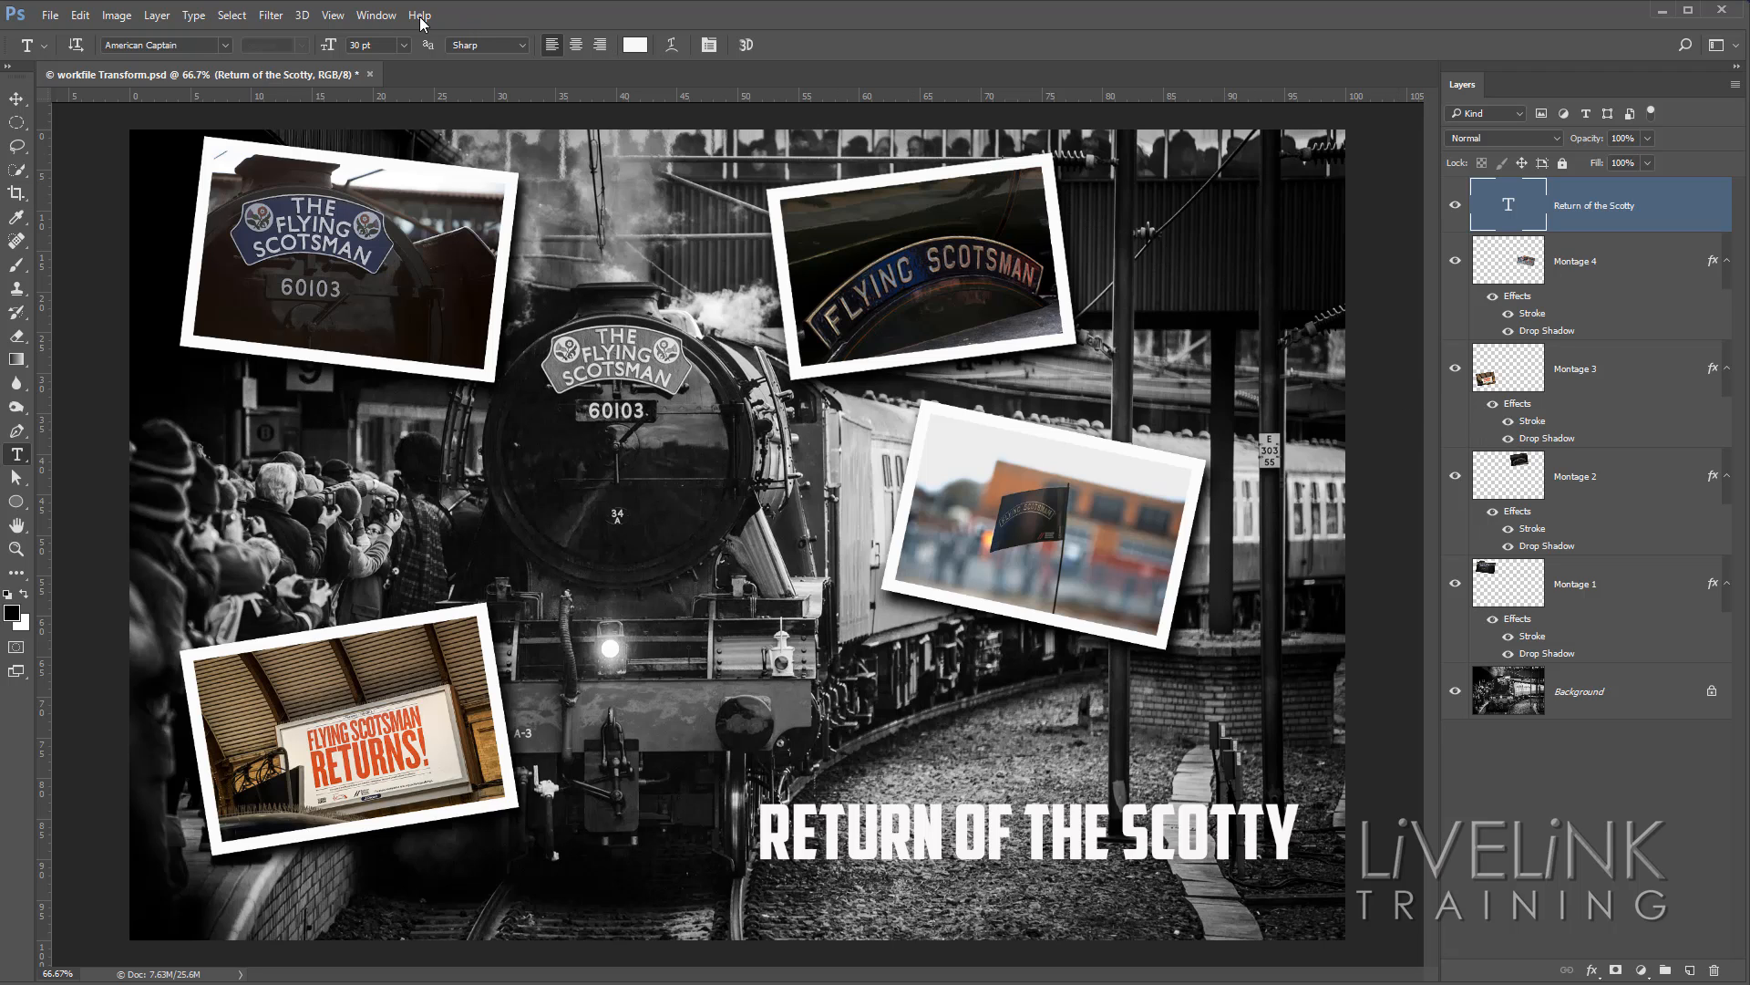
# Show the Styles panel and move it onto the canvas beside the layer list, clear of the title.
pyautogui.click(376, 15)
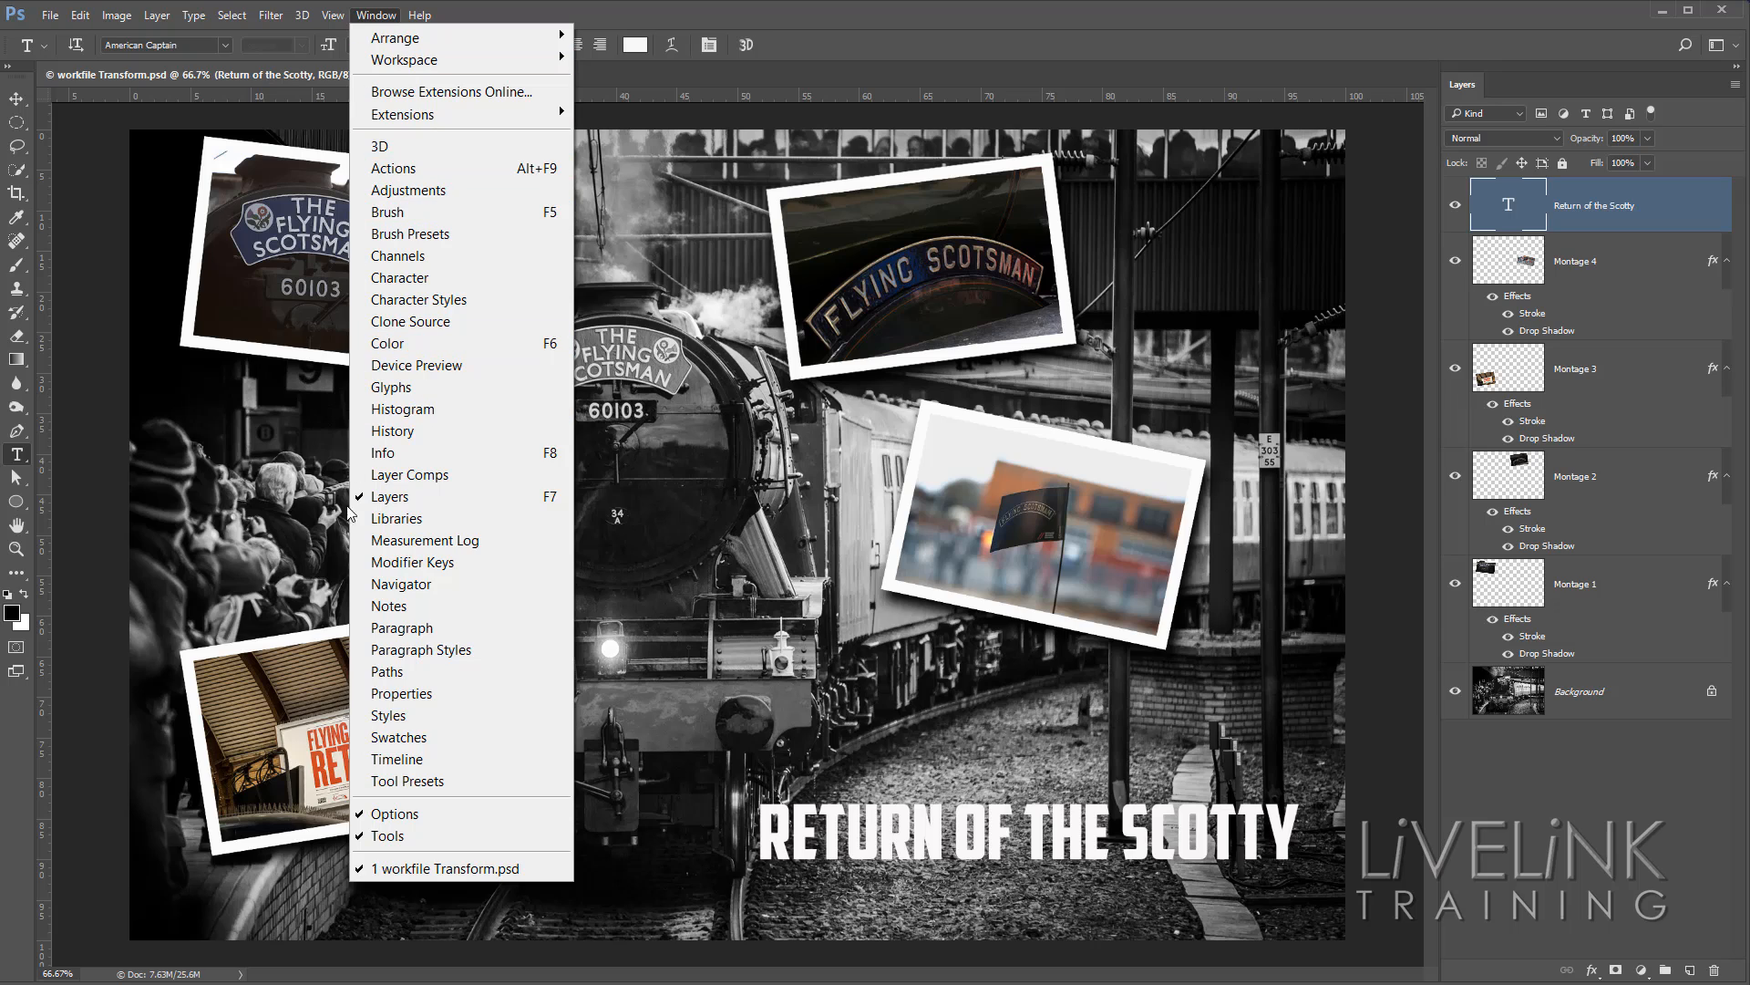
pyautogui.click(465, 718)
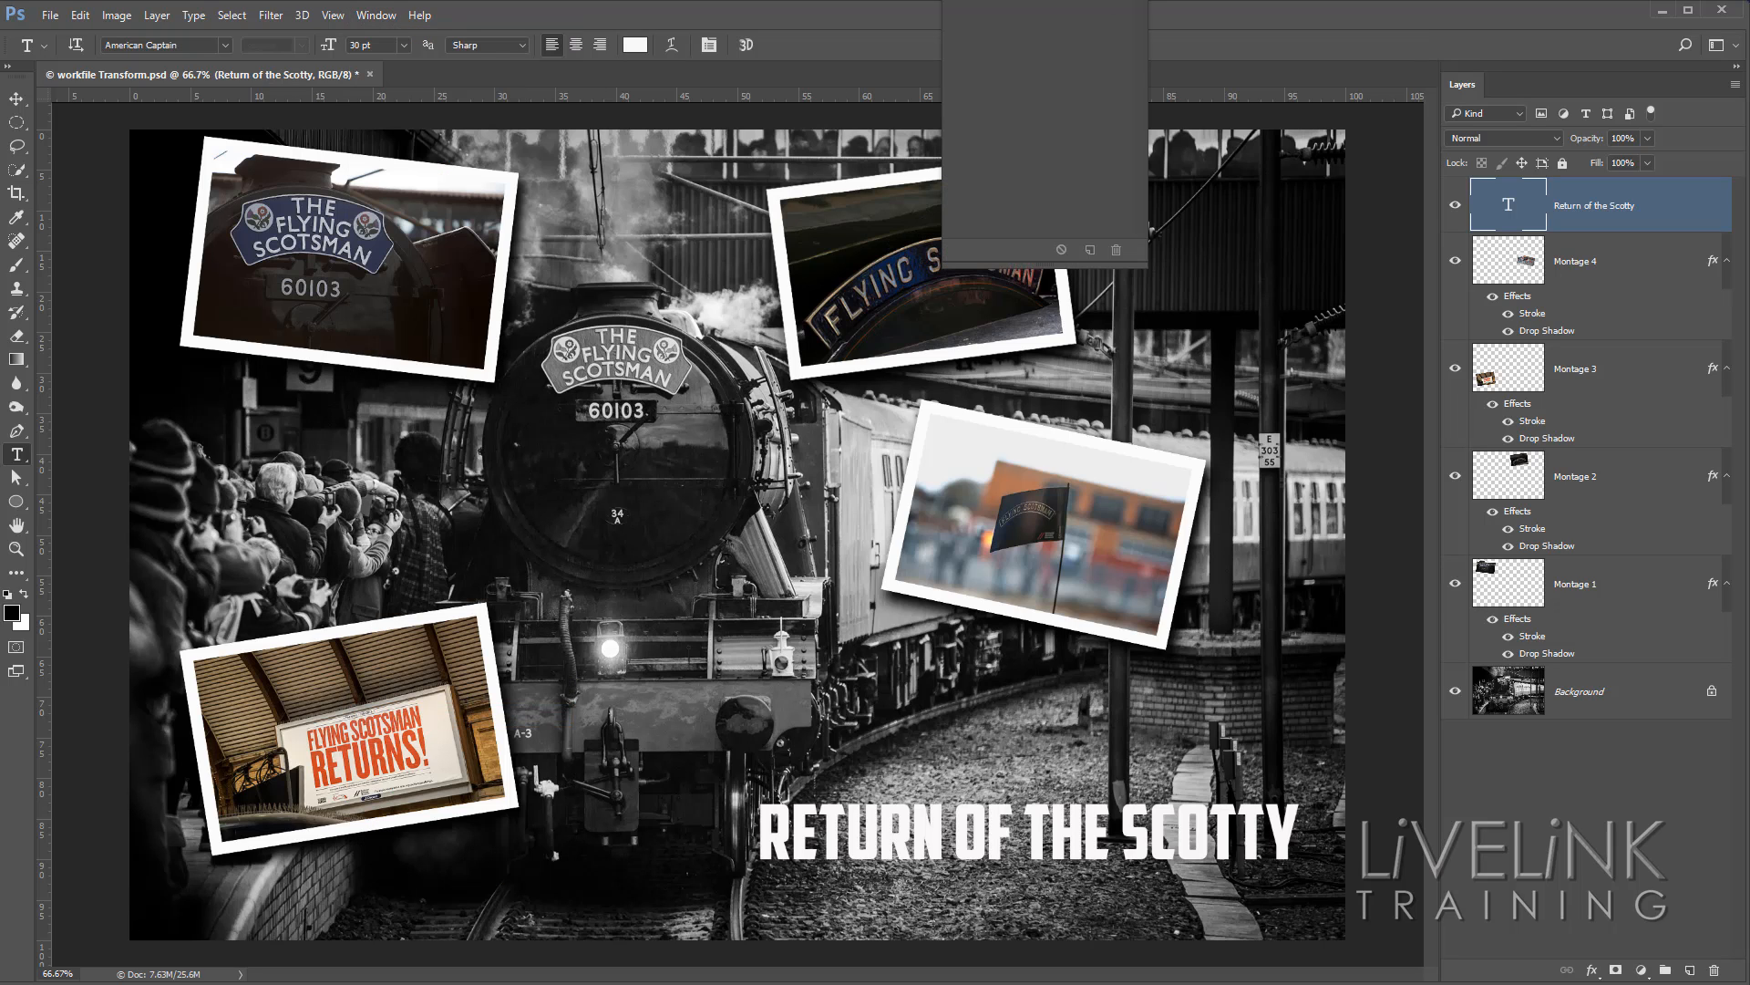
pyautogui.moveTo(980, 8); pyautogui.dragTo(1249, 236)
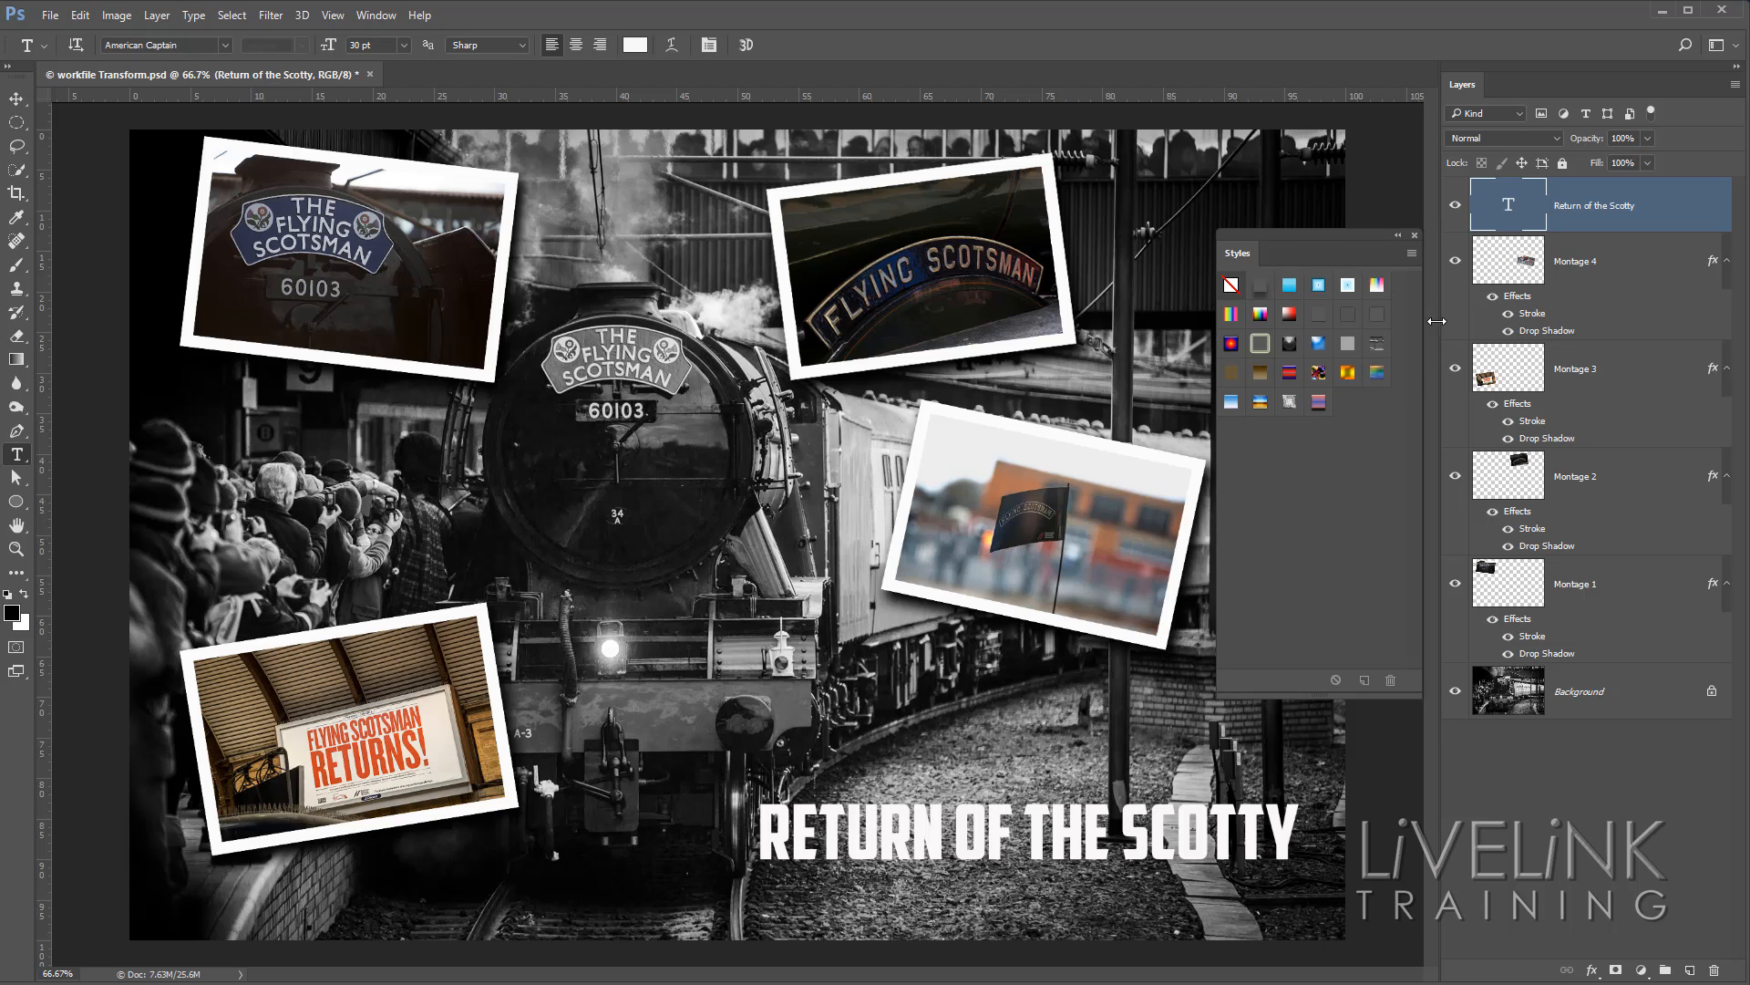
# Try several of the loaded preset styles on the title, including the blue Button style, a rainbow gradient and a yellow outer glow.
pyautogui.click(1261, 290)
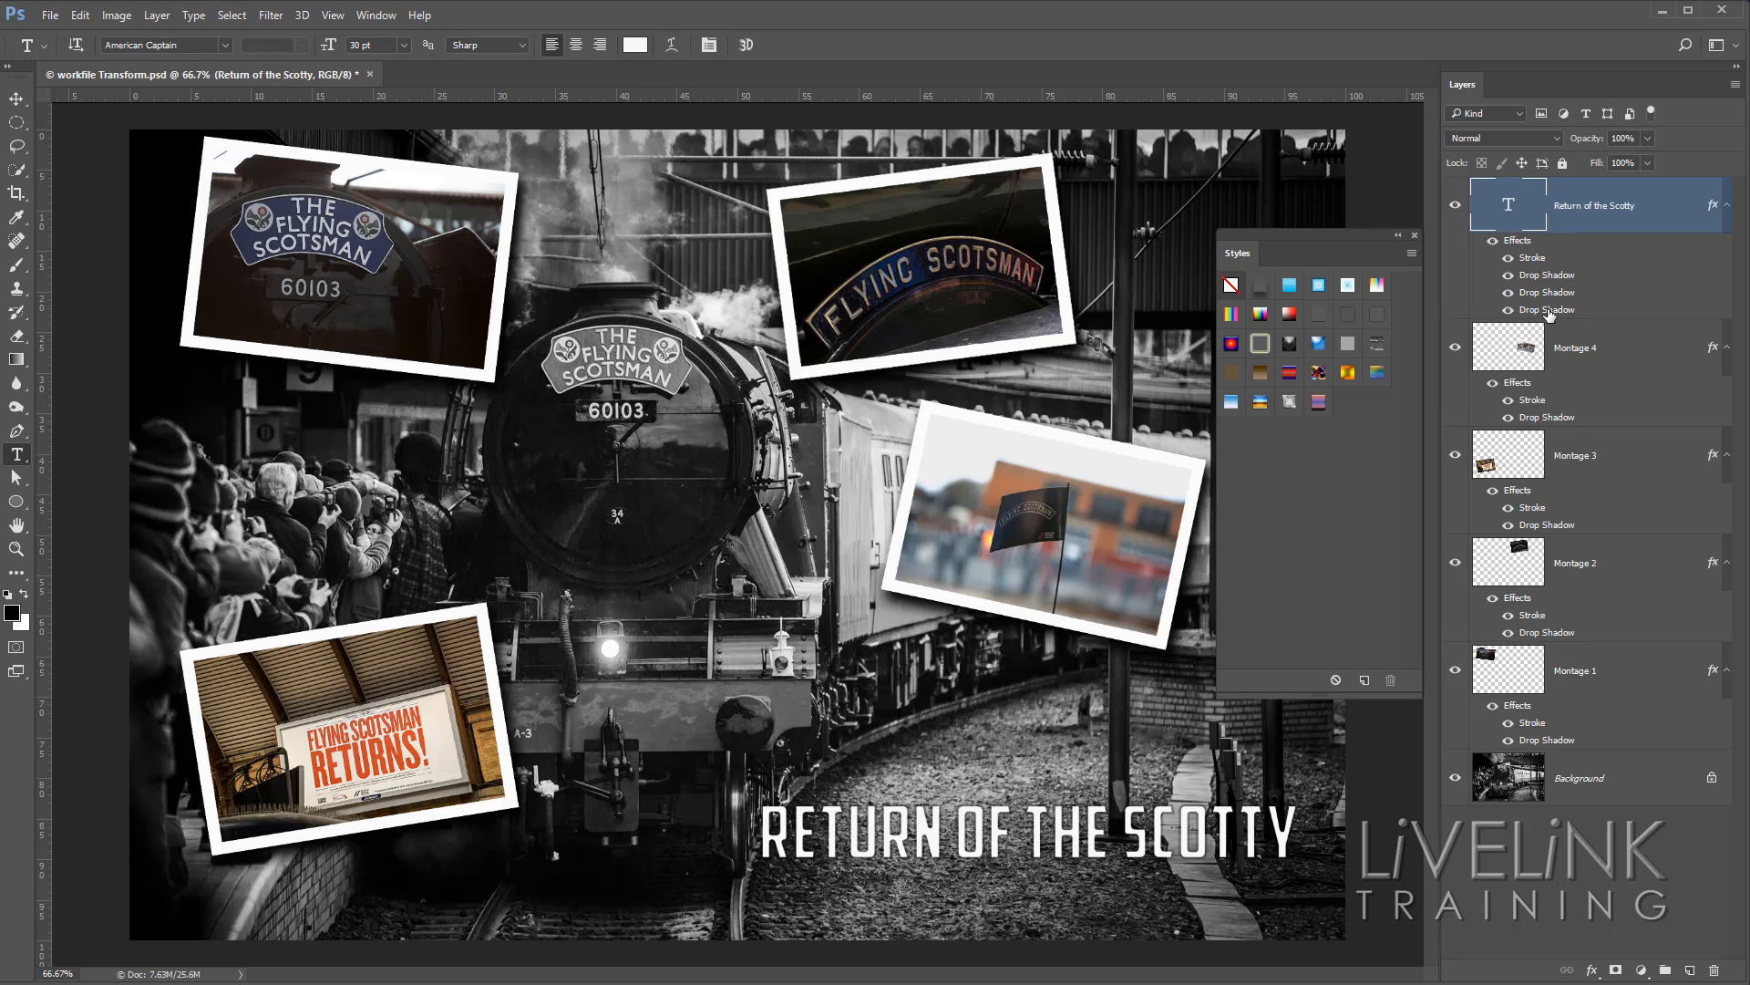
pyautogui.click(1289, 288)
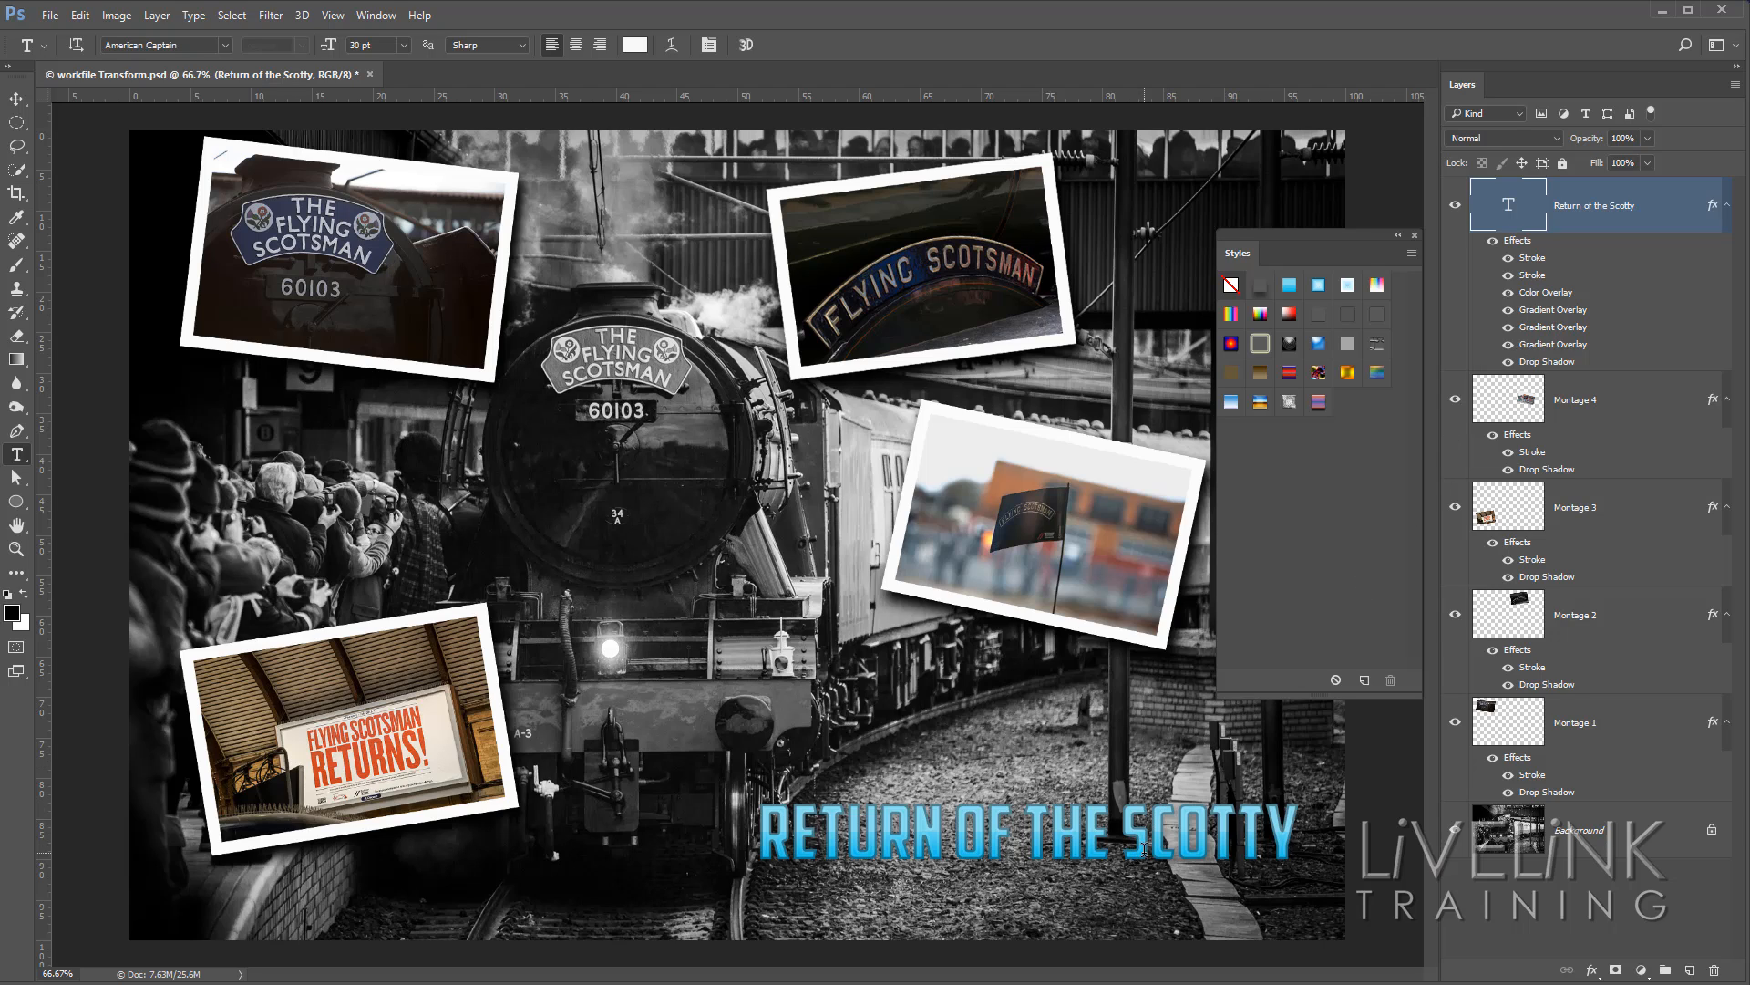
pyautogui.click(1318, 289)
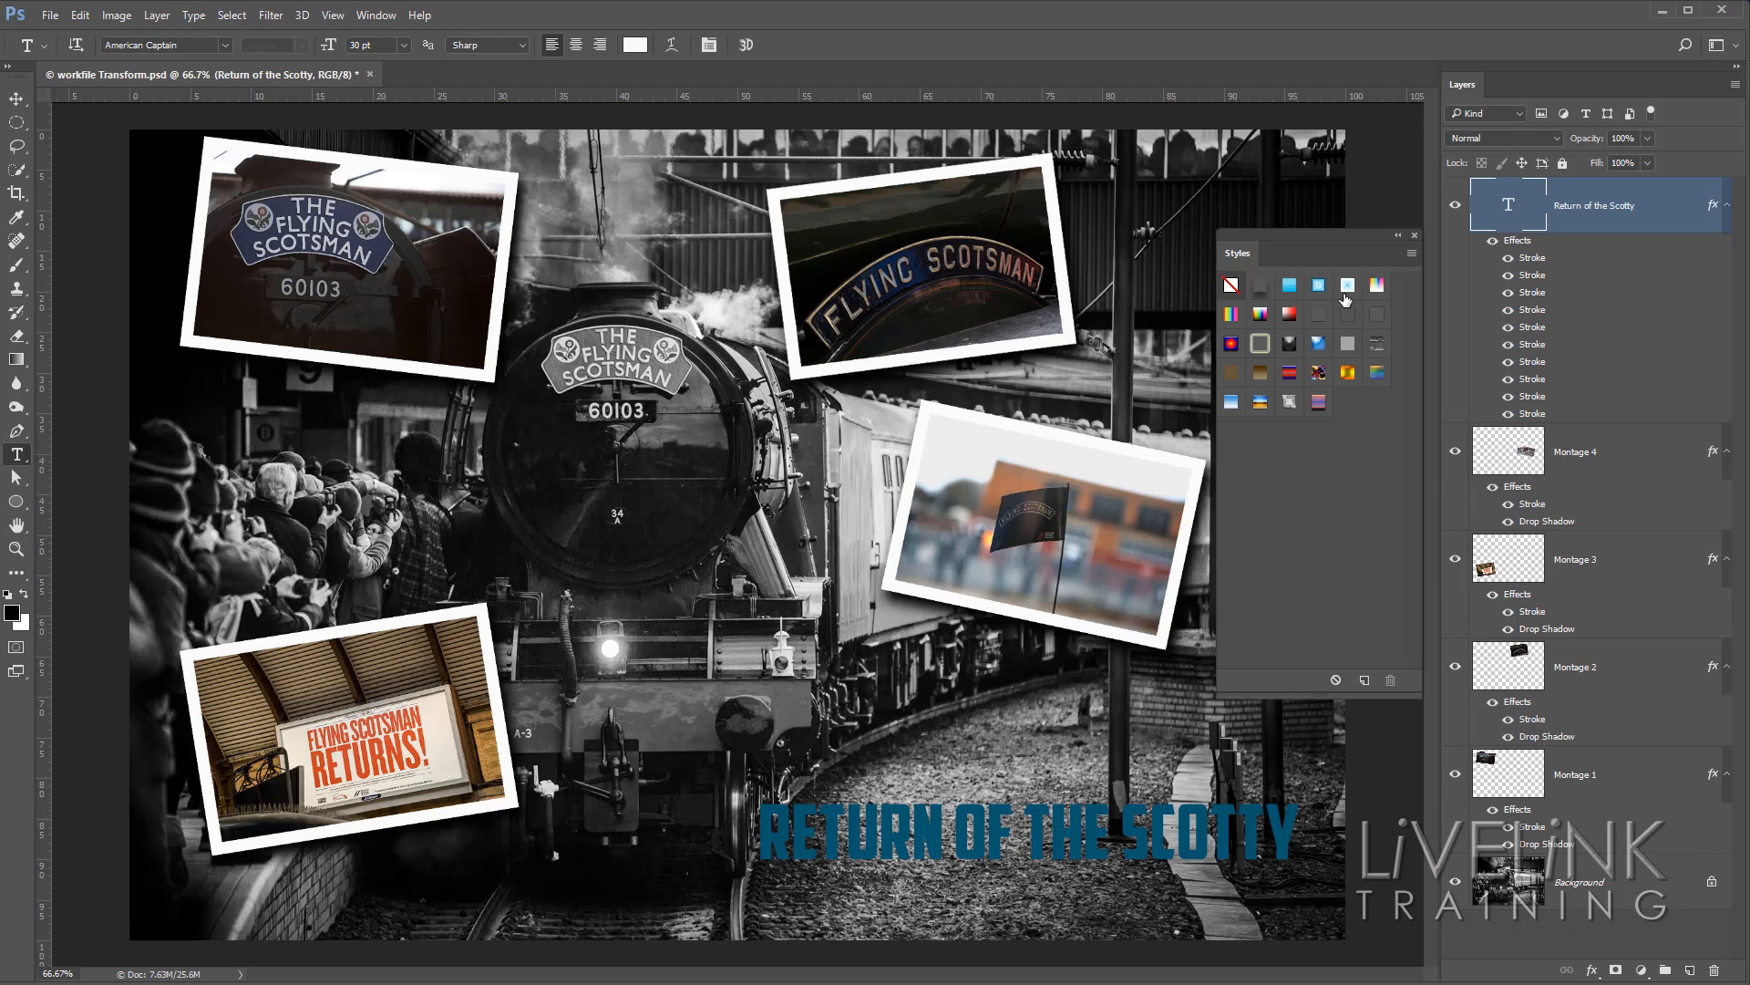
pyautogui.click(1378, 287)
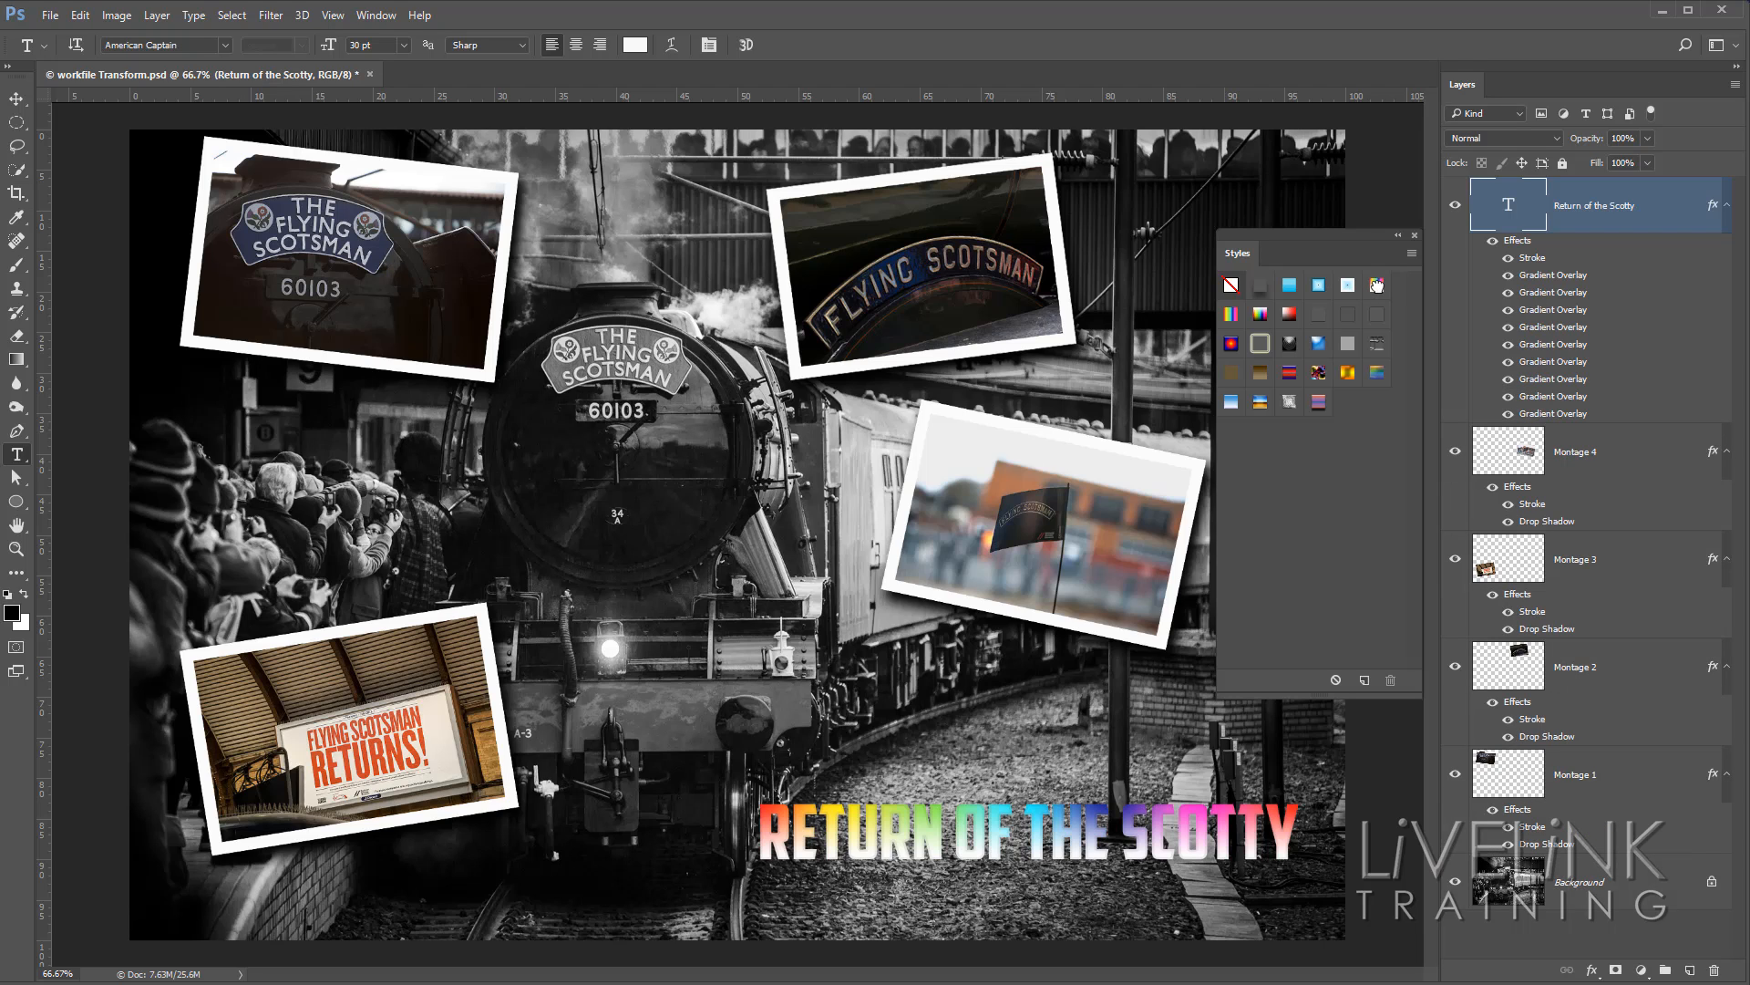
pyautogui.click(1262, 346)
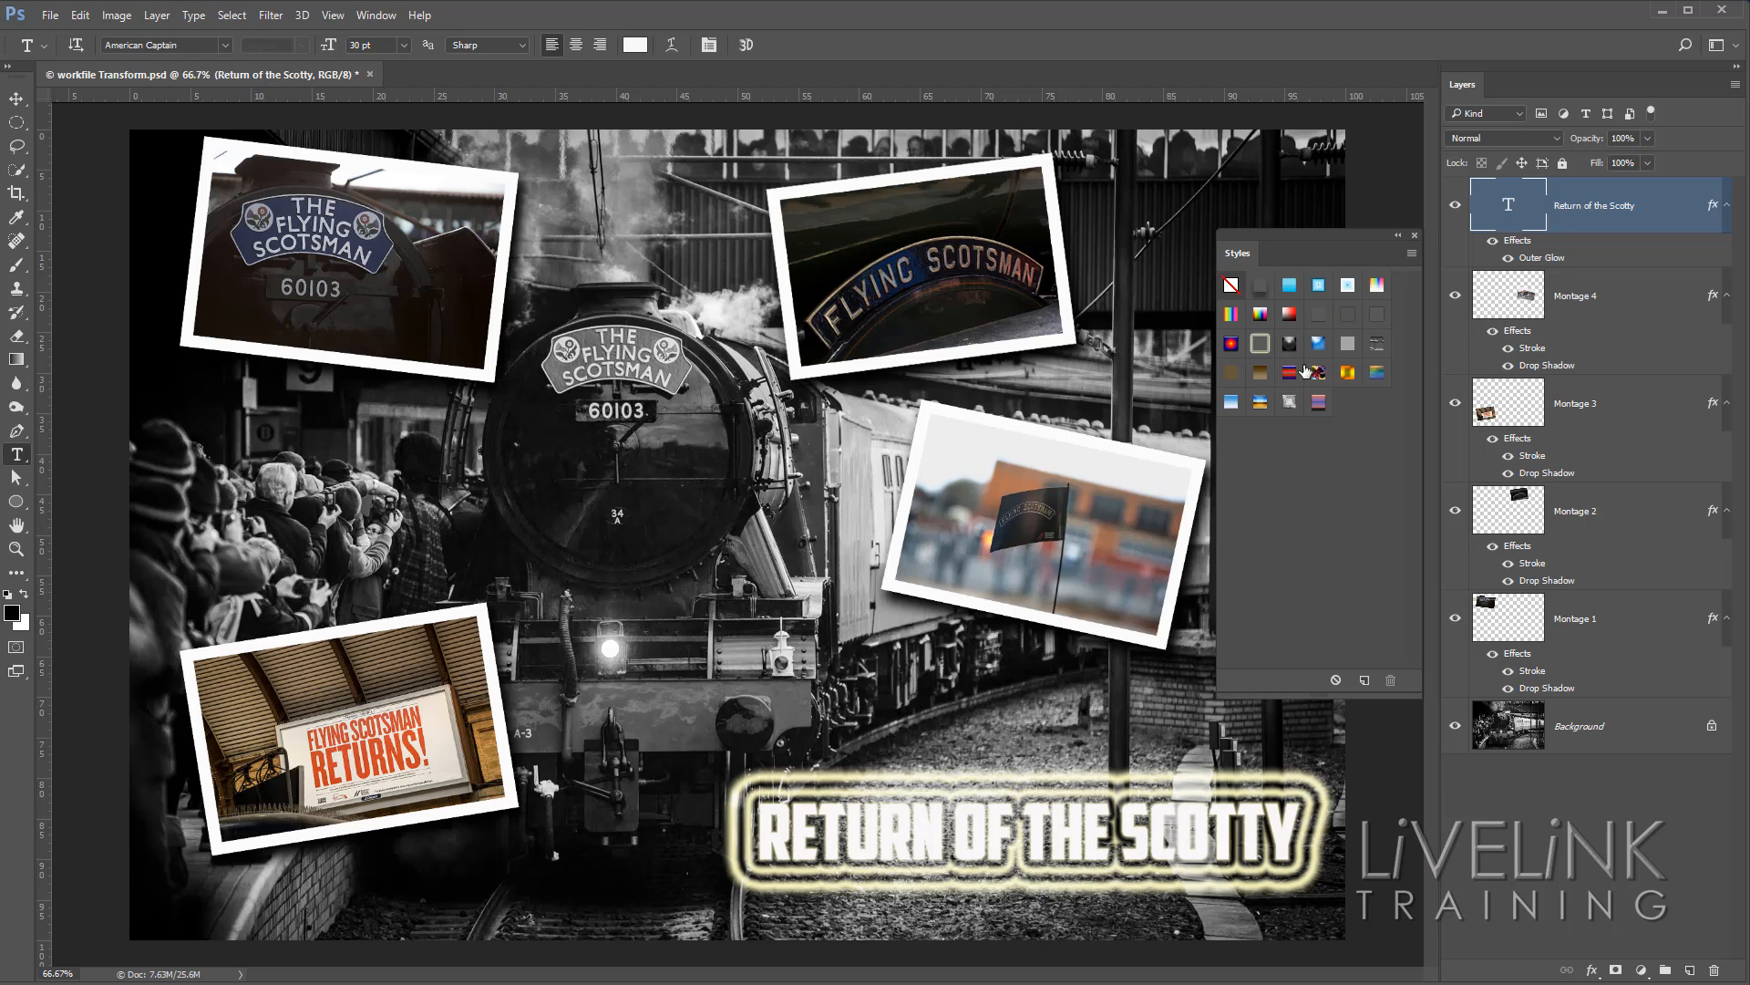
# Append the Text Effects style set to the current styles.
pyautogui.click(1412, 253)
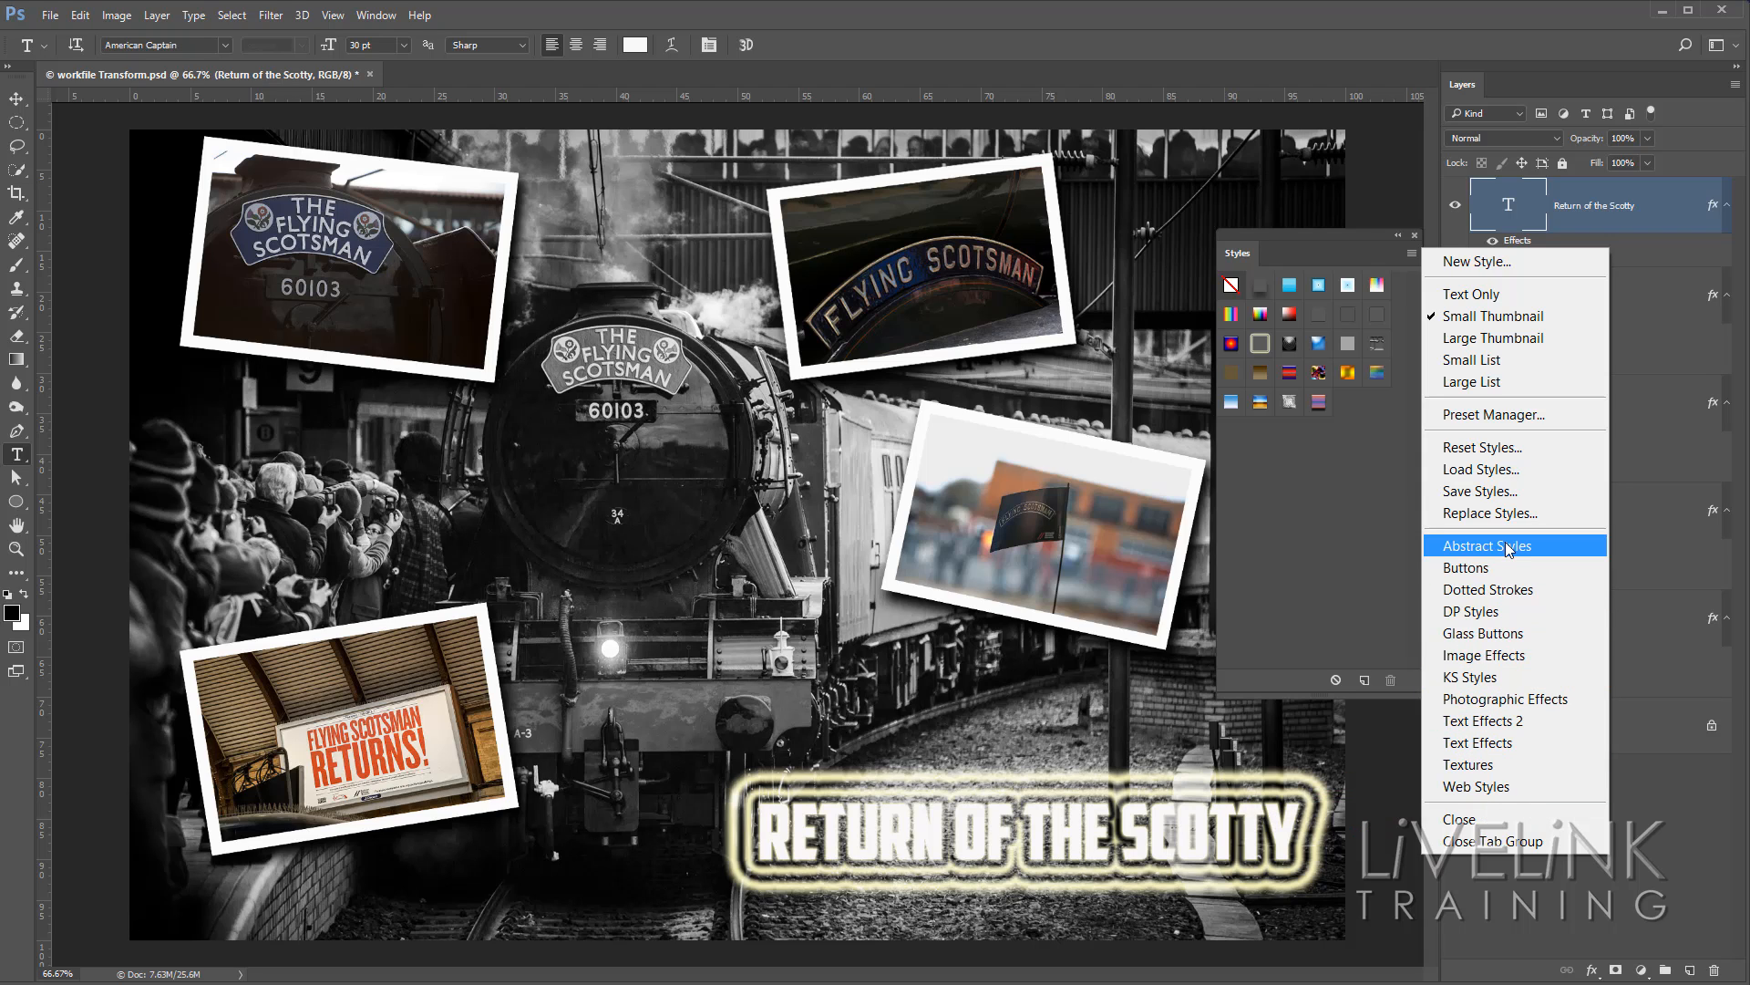
pyautogui.click(1523, 743)
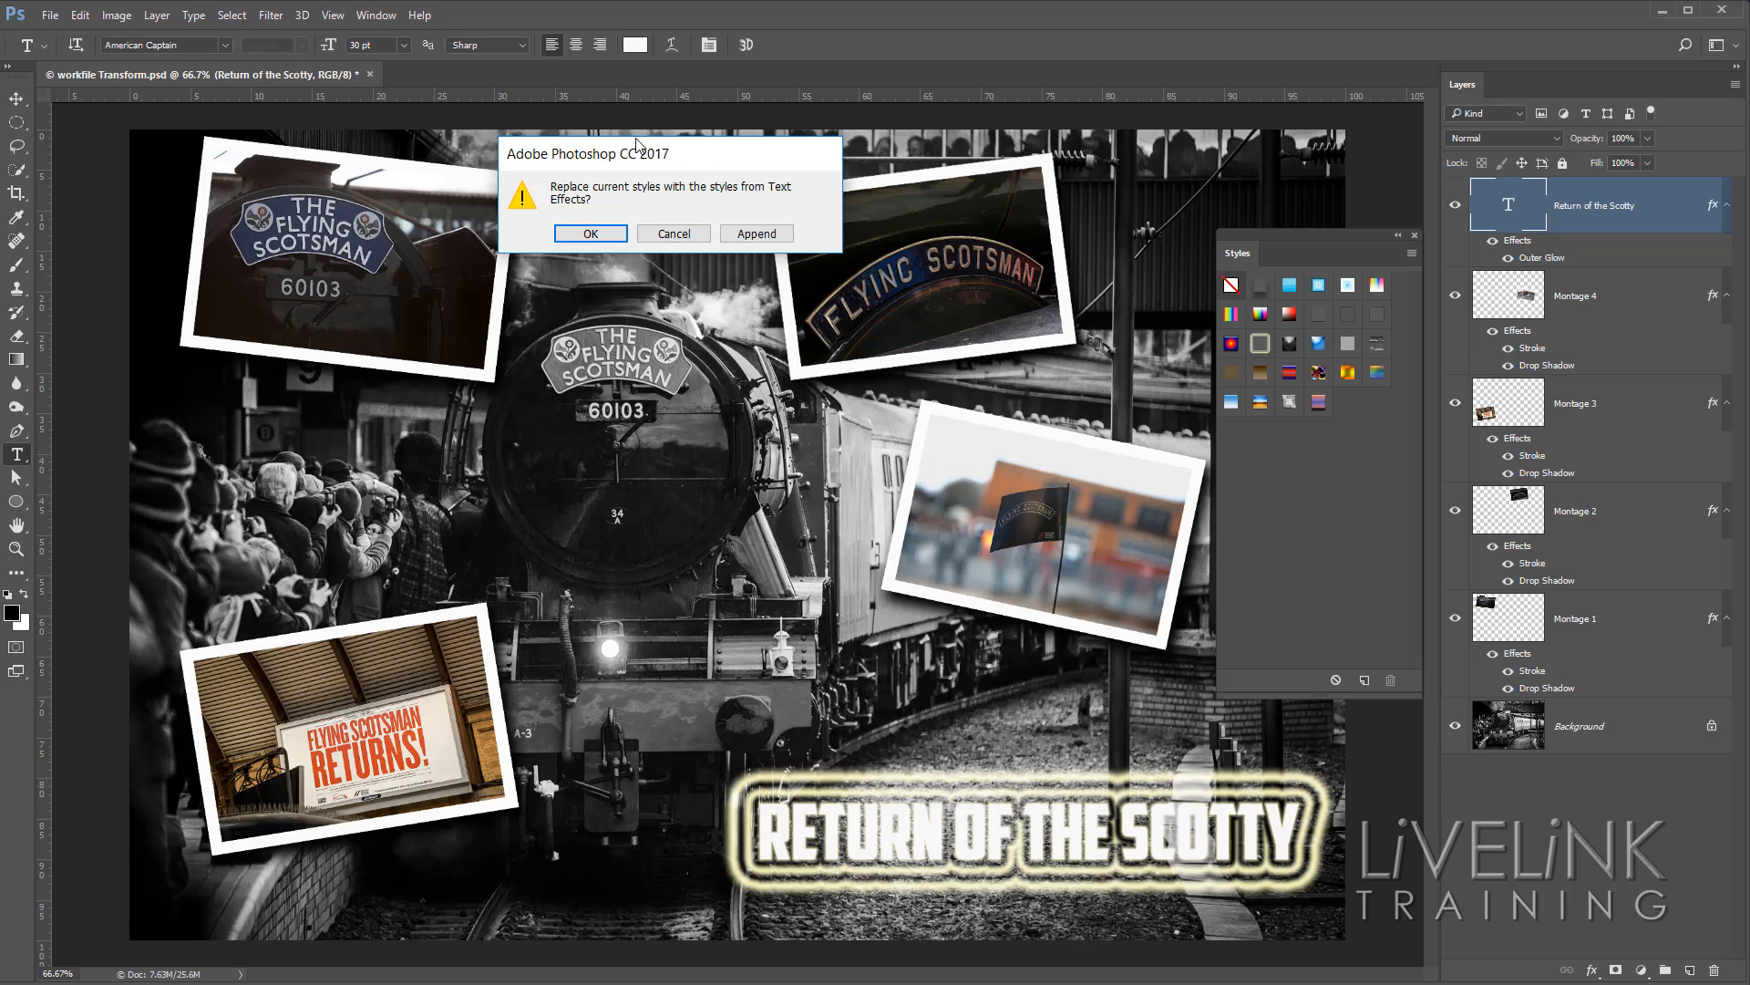
pyautogui.moveTo(677, 151); pyautogui.dragTo(805, 236)
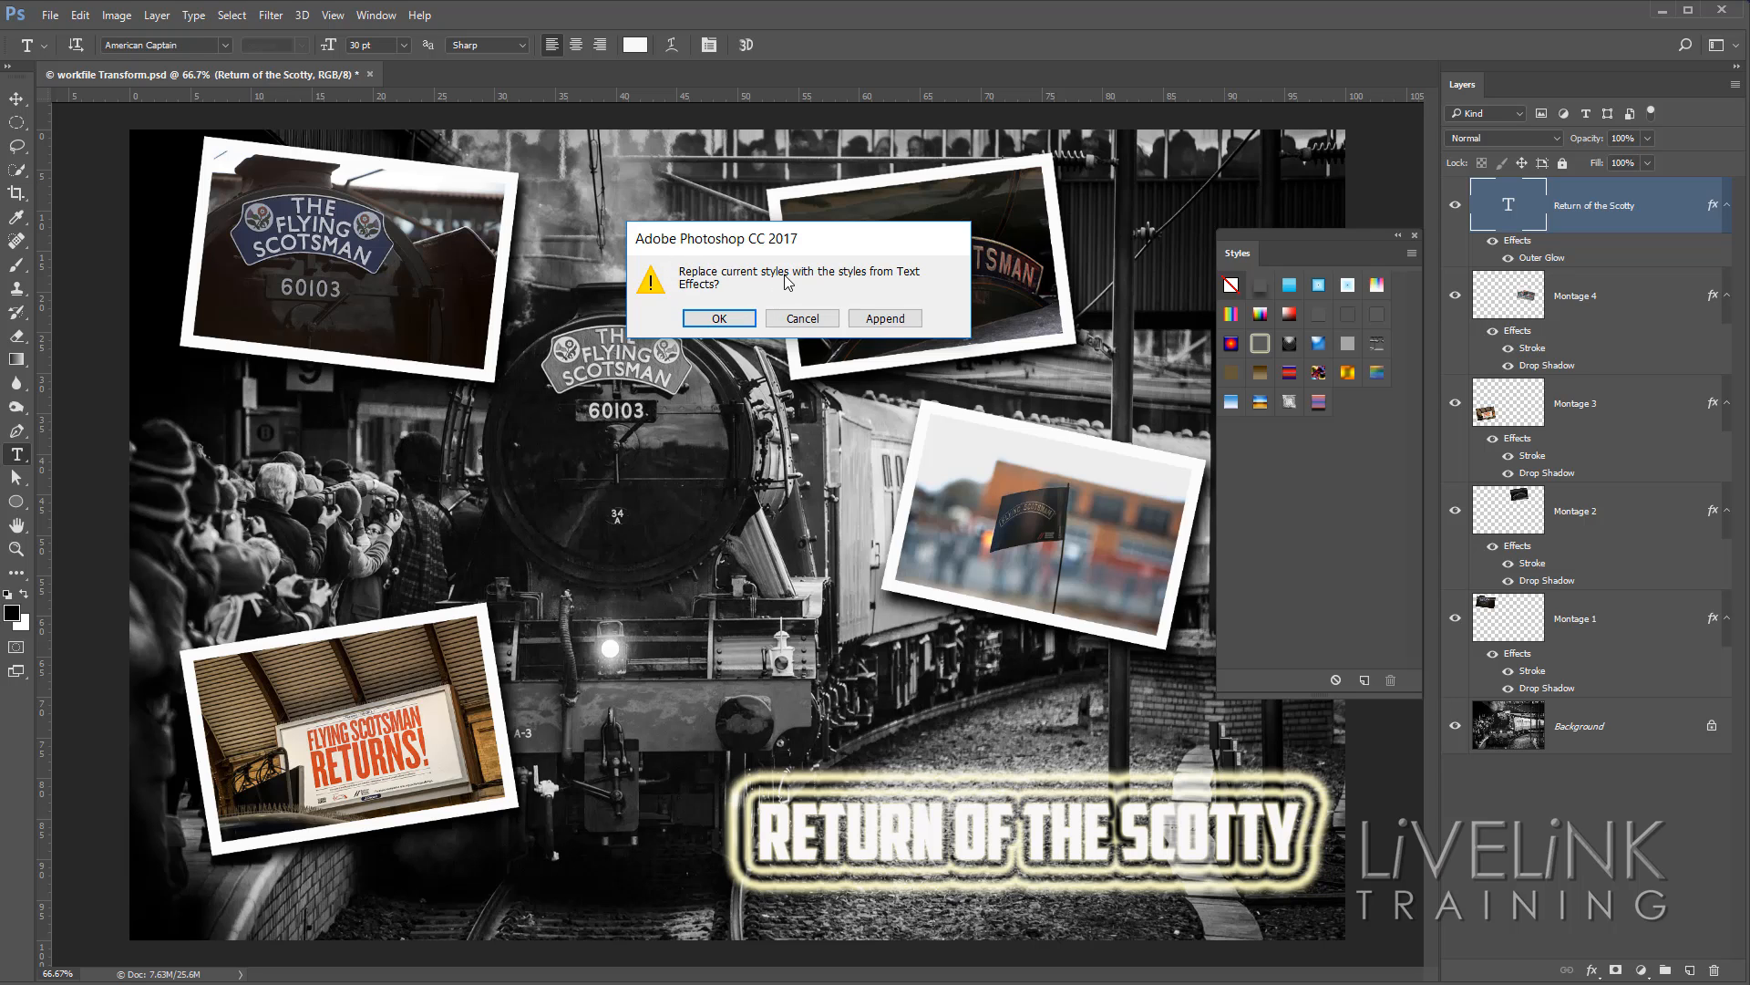
pyautogui.click(895, 324)
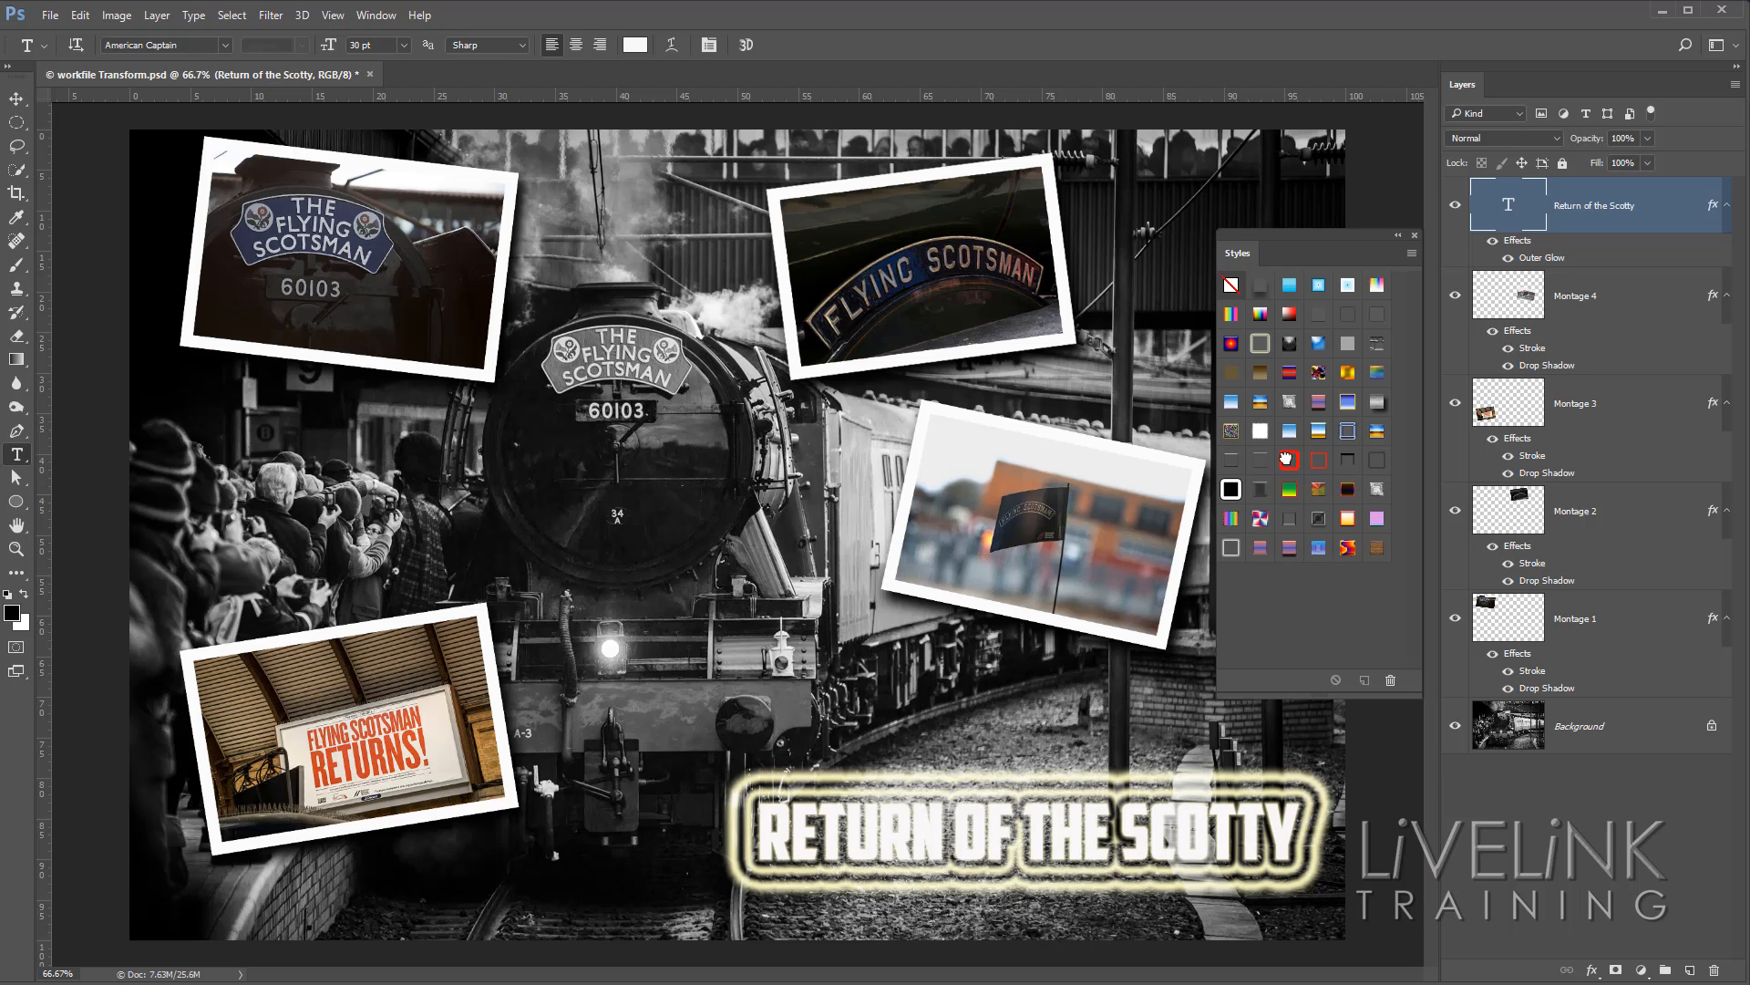
# Try some appended styles on the title: a thick red stroke, Green Gradient with Stroke, a red-blue bevelled gradient and Sprayed Stencil.
pyautogui.click(1288, 460)
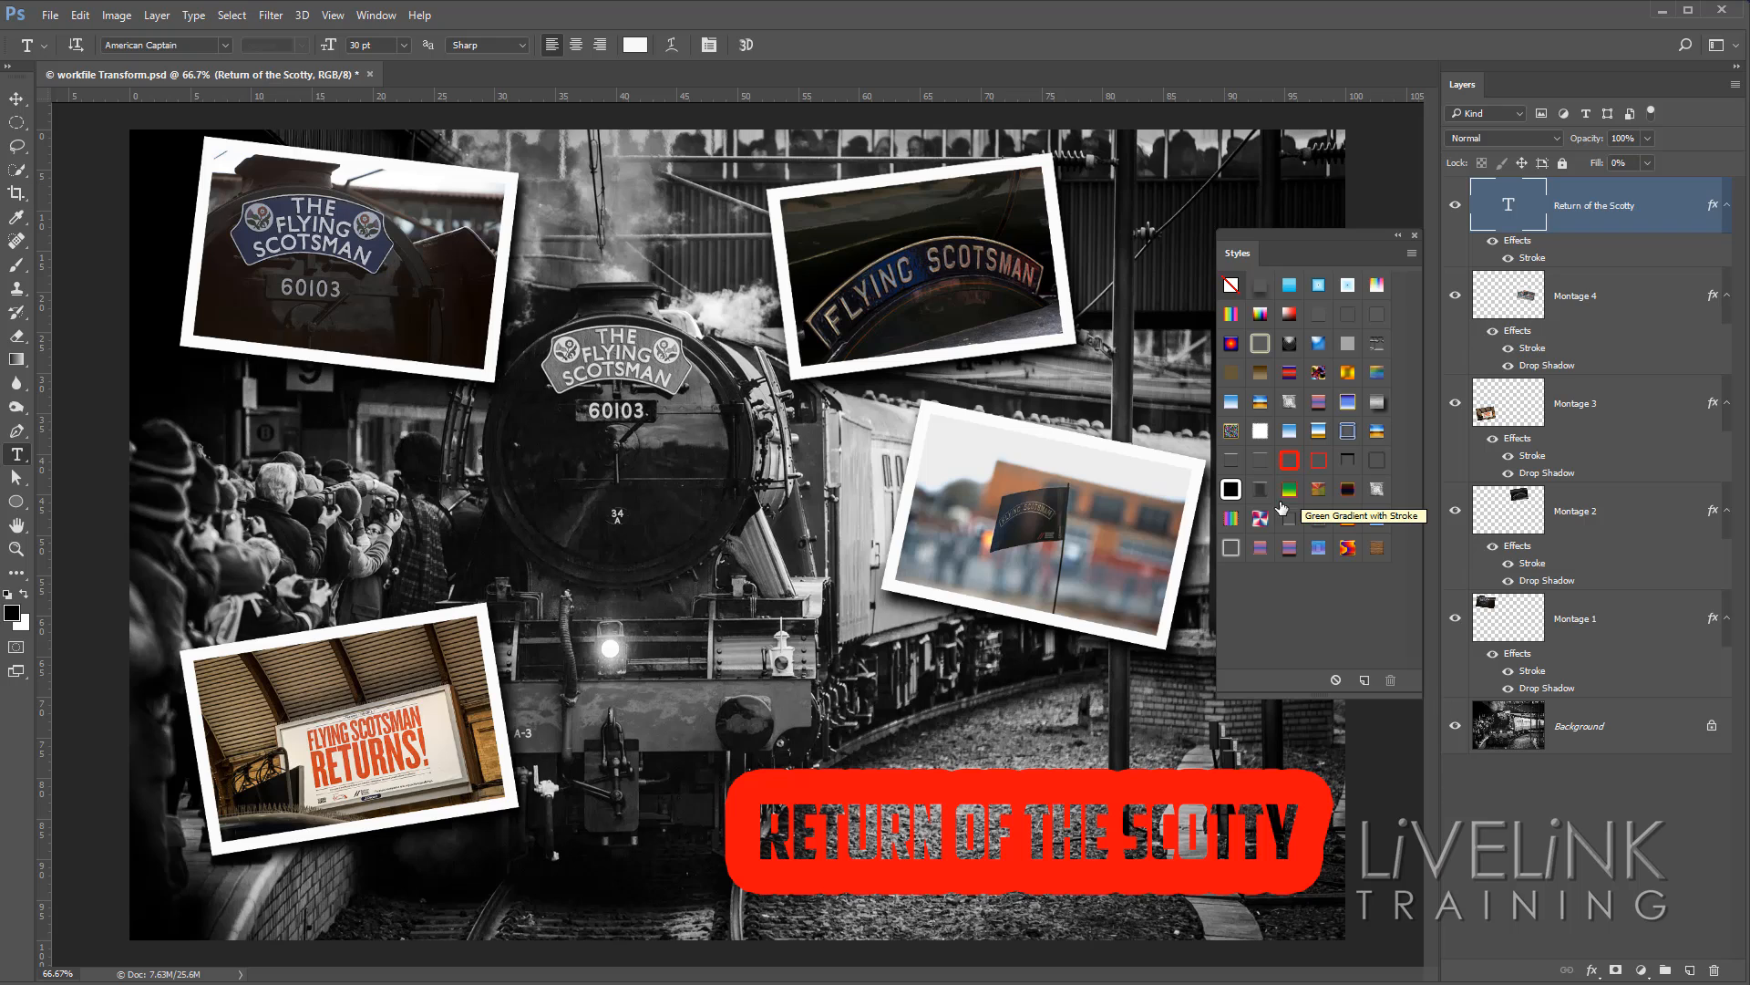
pyautogui.click(1286, 489)
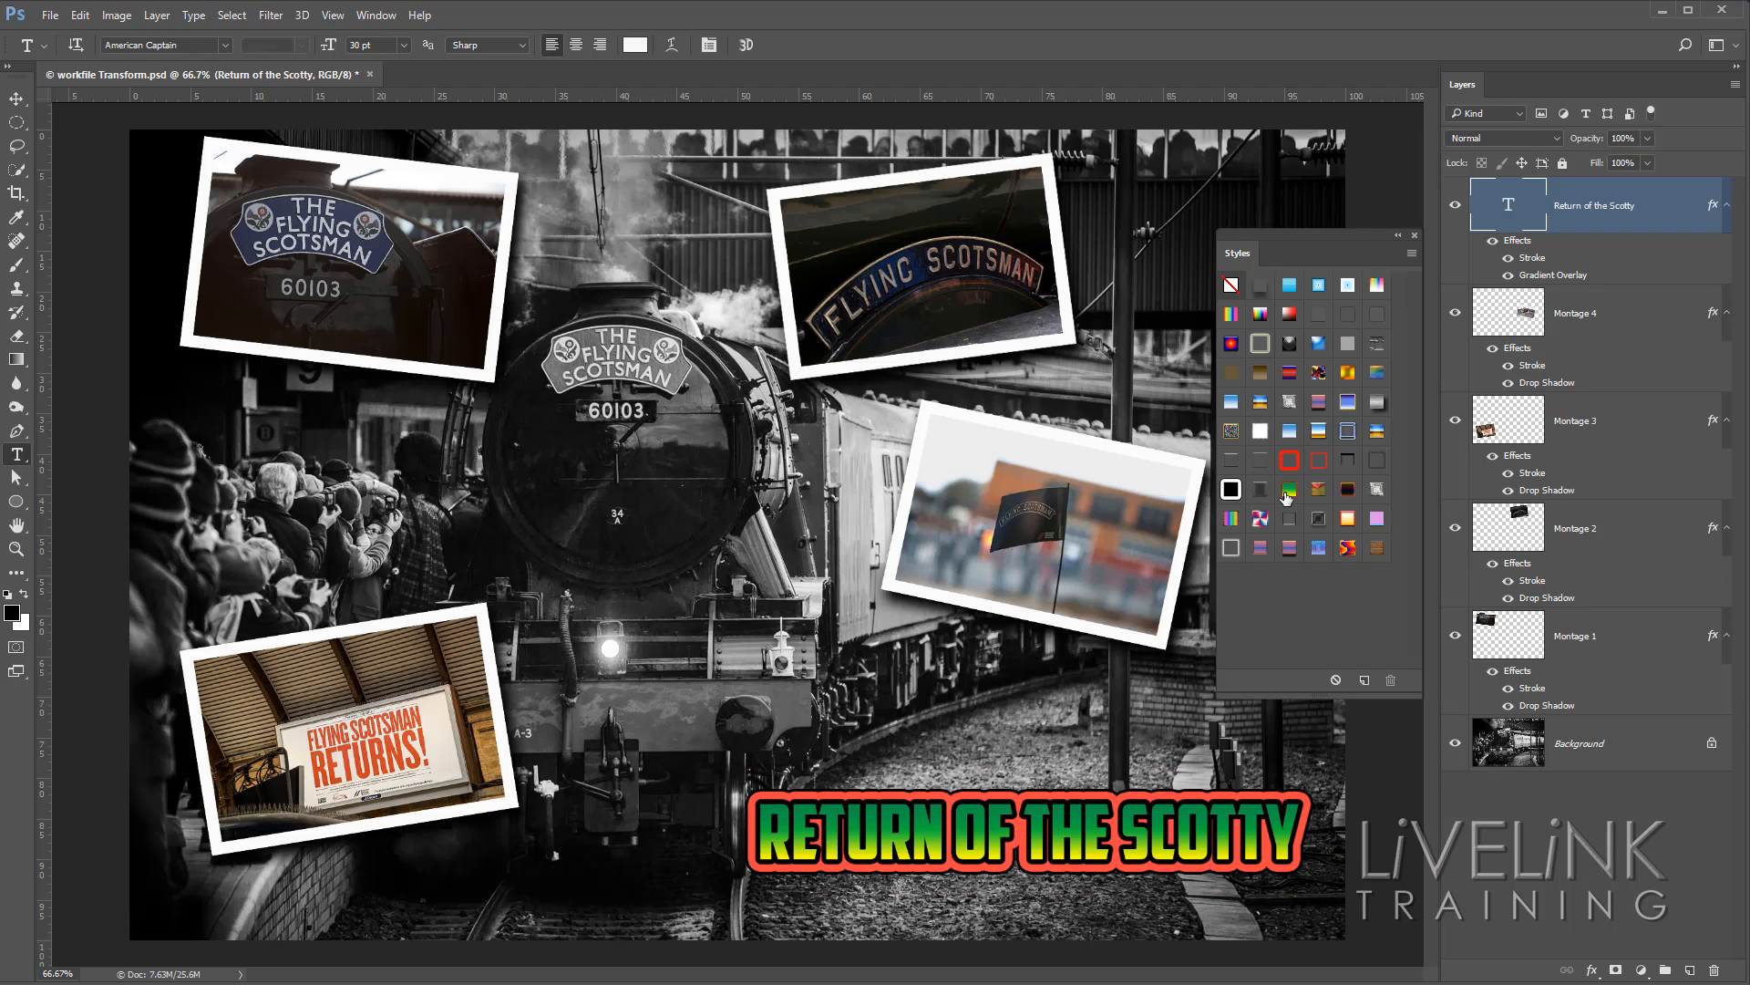
pyautogui.click(1291, 548)
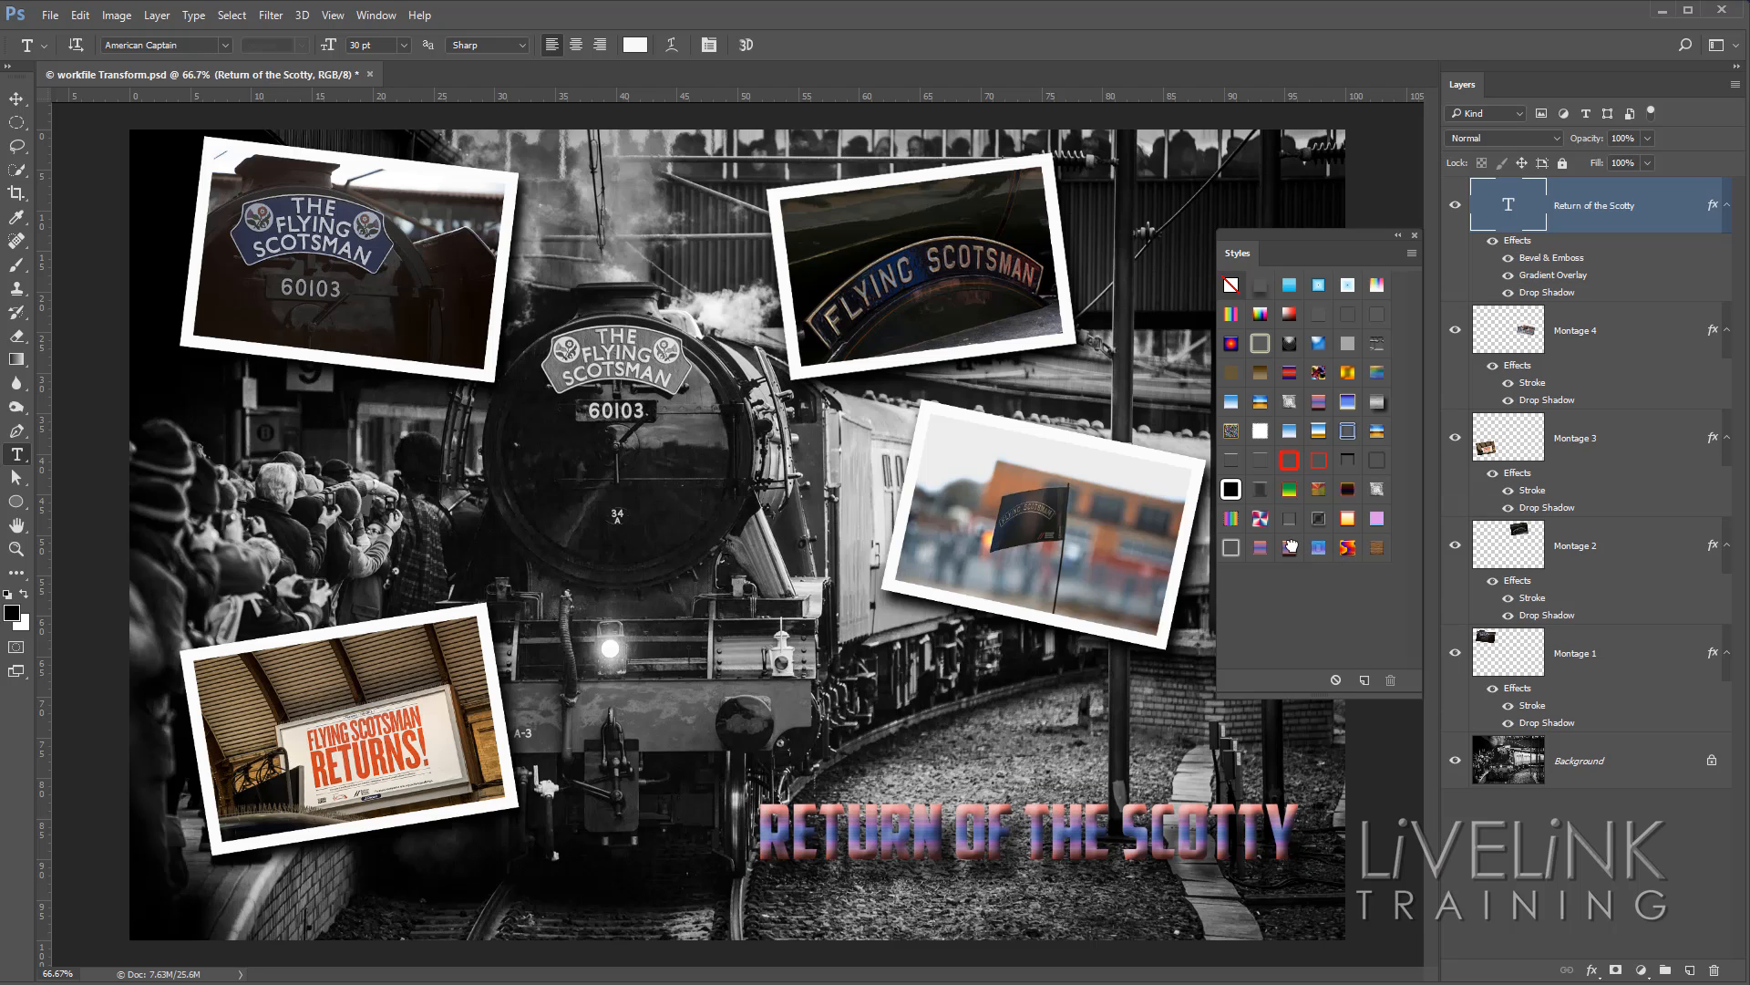
pyautogui.click(1231, 549)
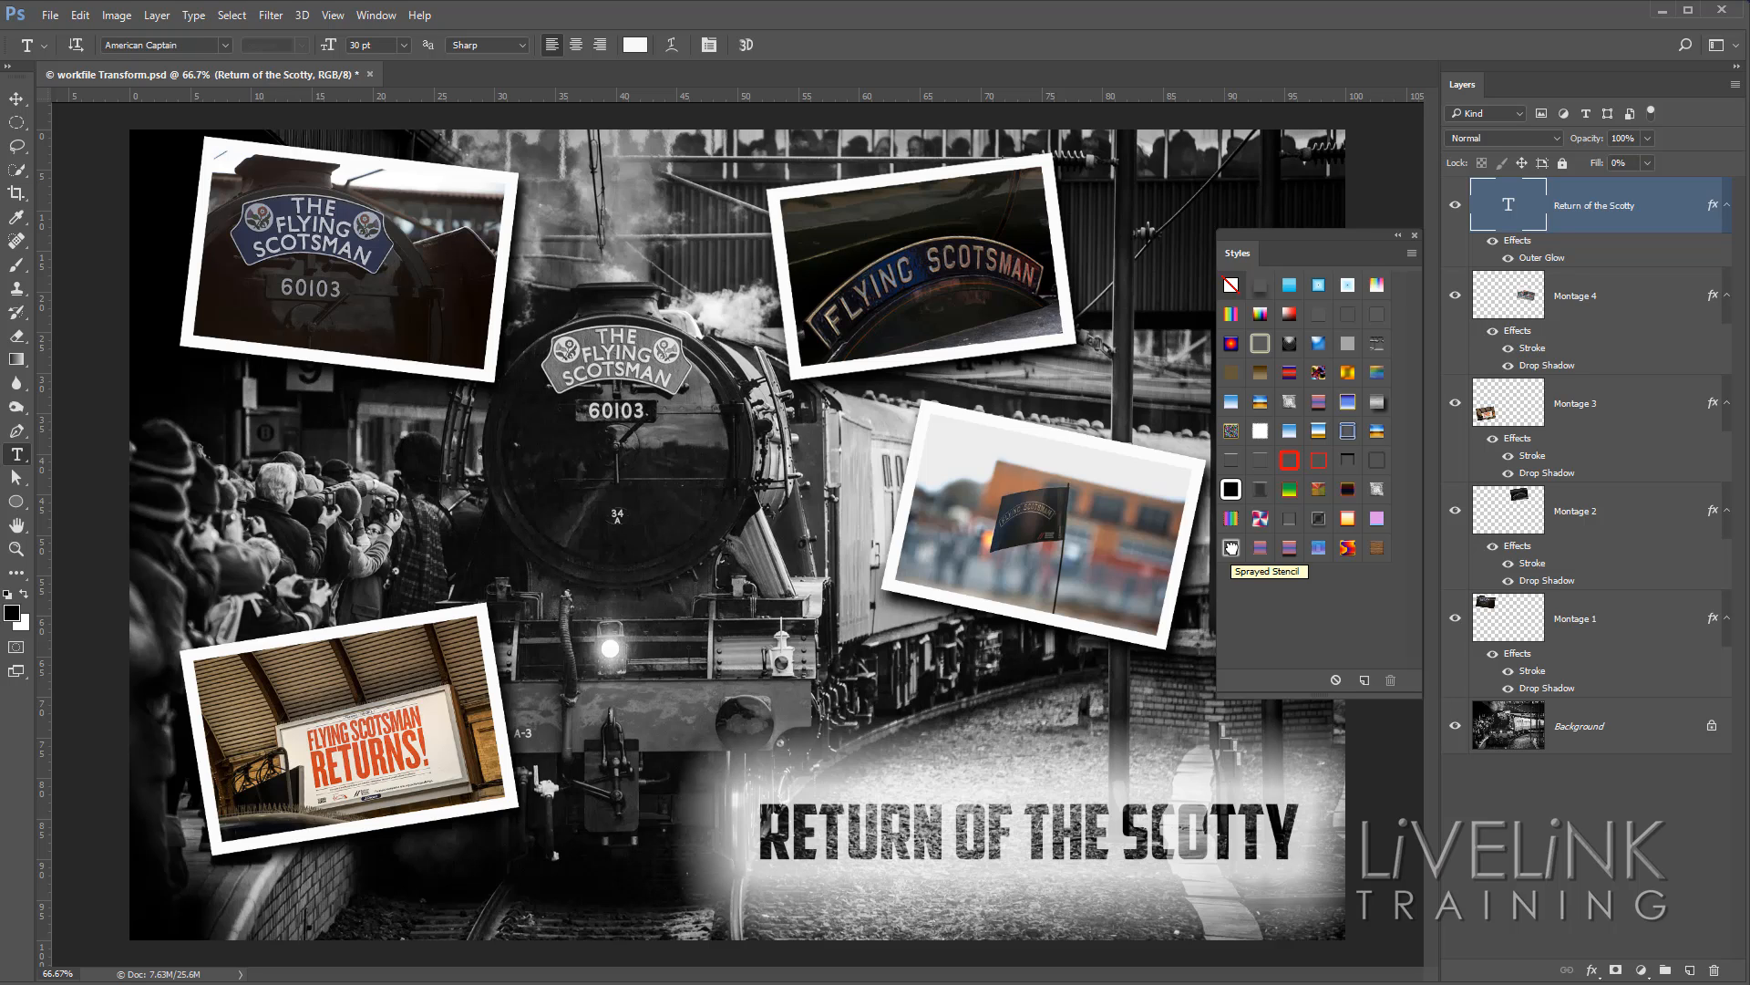
# Append the Text Effects 2 style set to the current styles.
pyautogui.click(1412, 253)
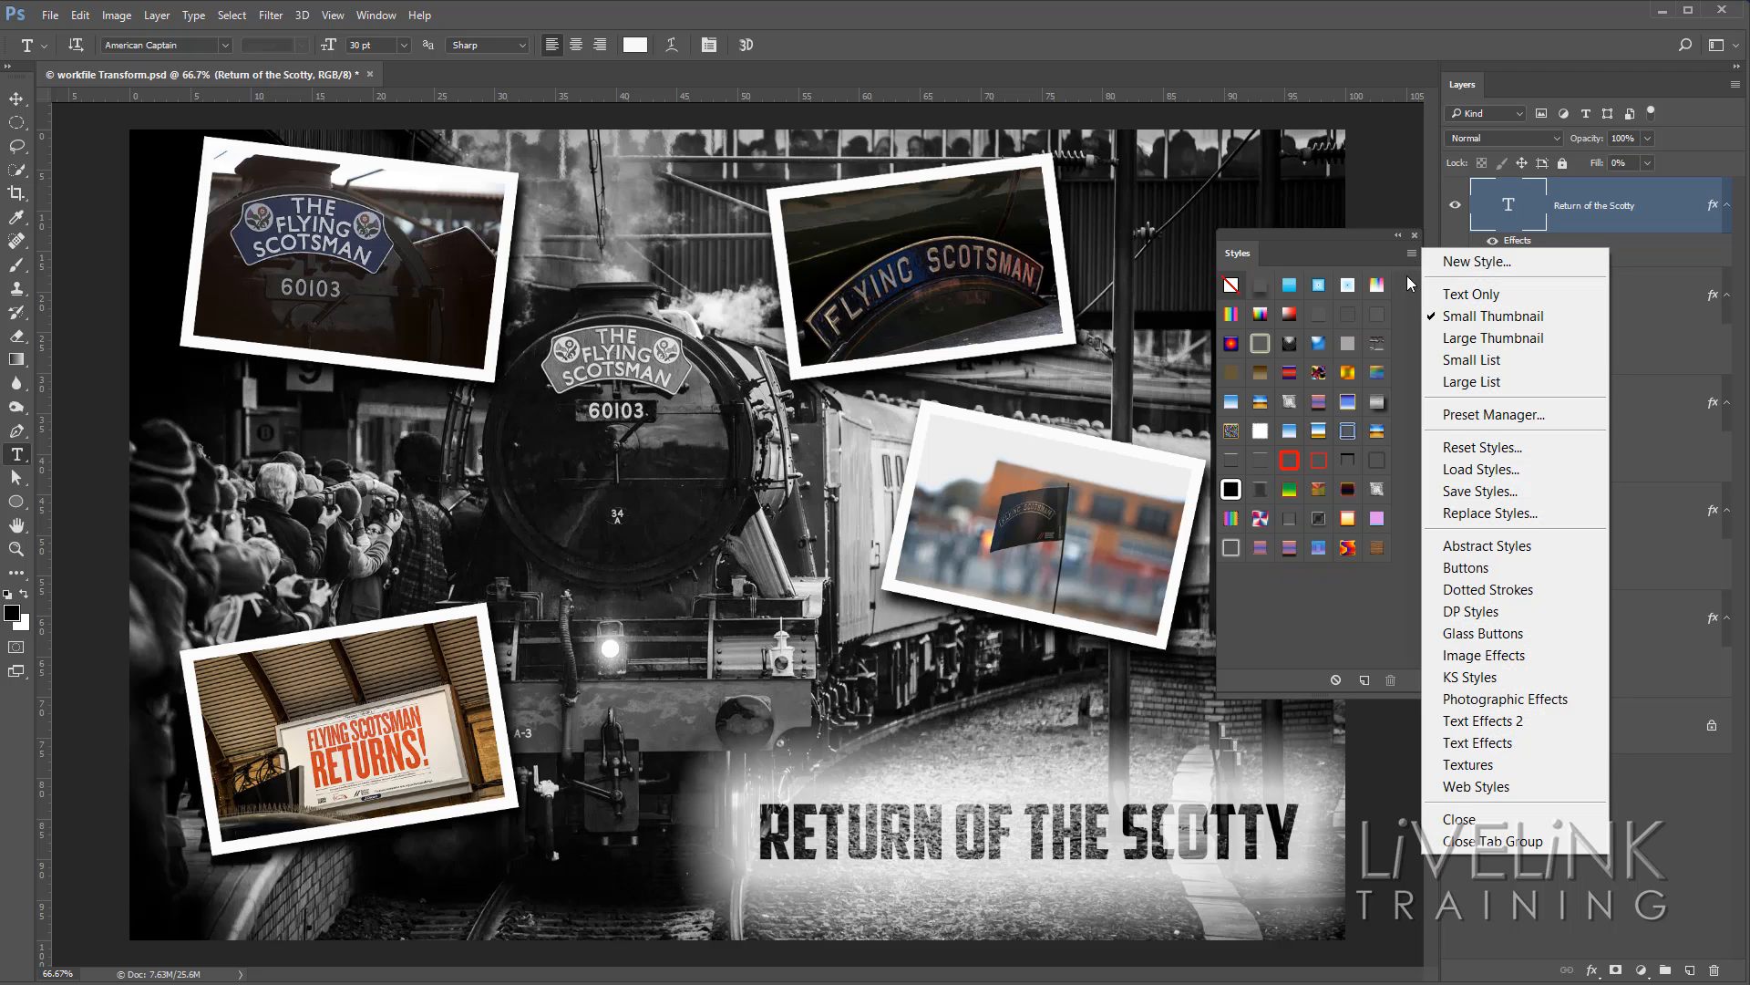
pyautogui.click(1534, 724)
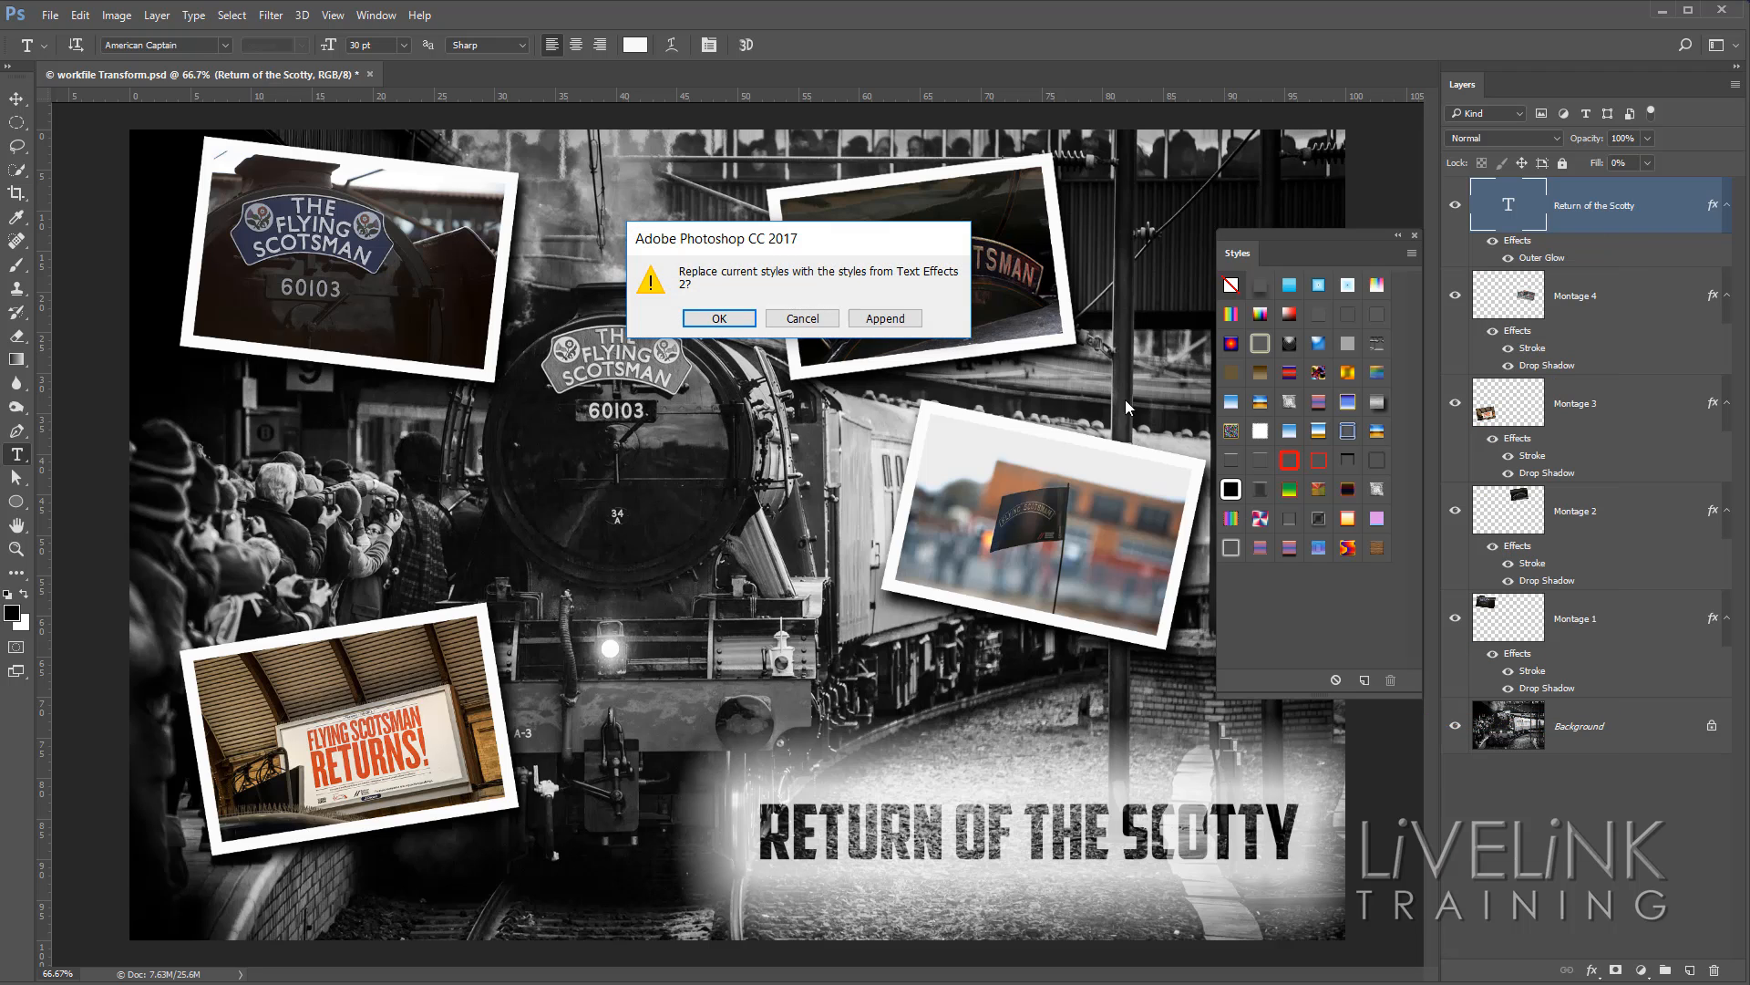
pyautogui.click(889, 318)
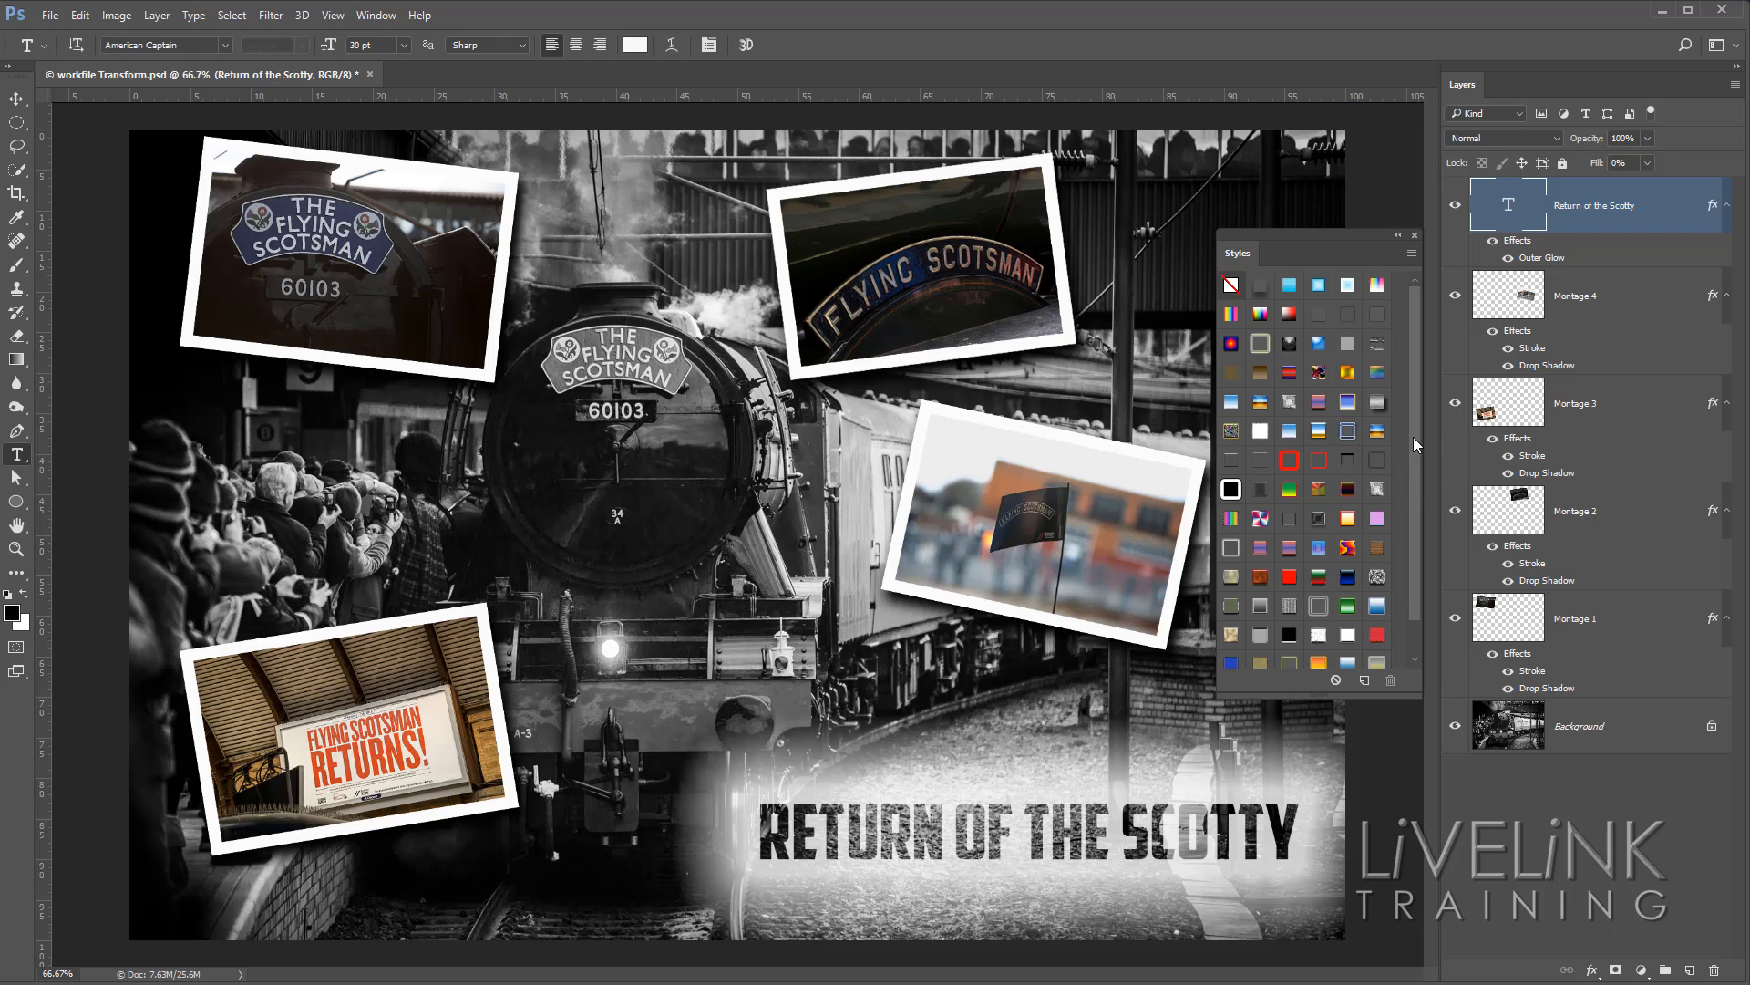
# Try gold, glow, patterned and satin styles from the extended collection on the title, finishing with Green Gradient with Stroke.
pyautogui.scroll(-2, 1413, 435)
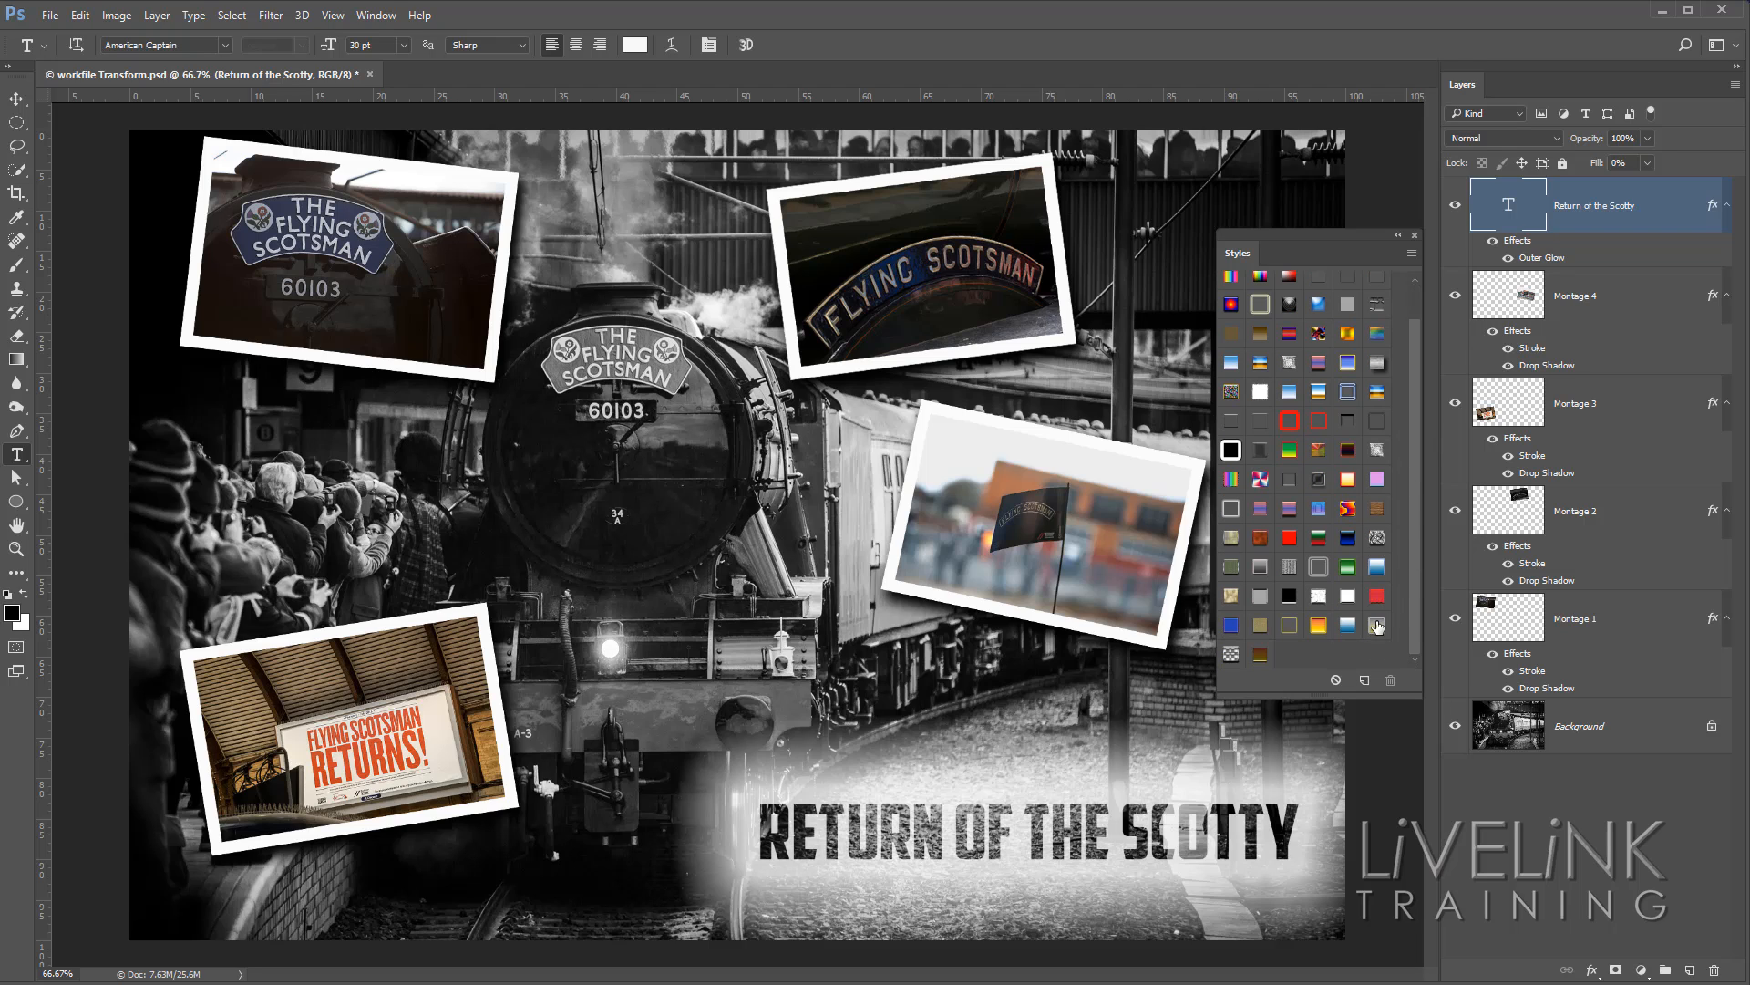
pyautogui.click(1377, 628)
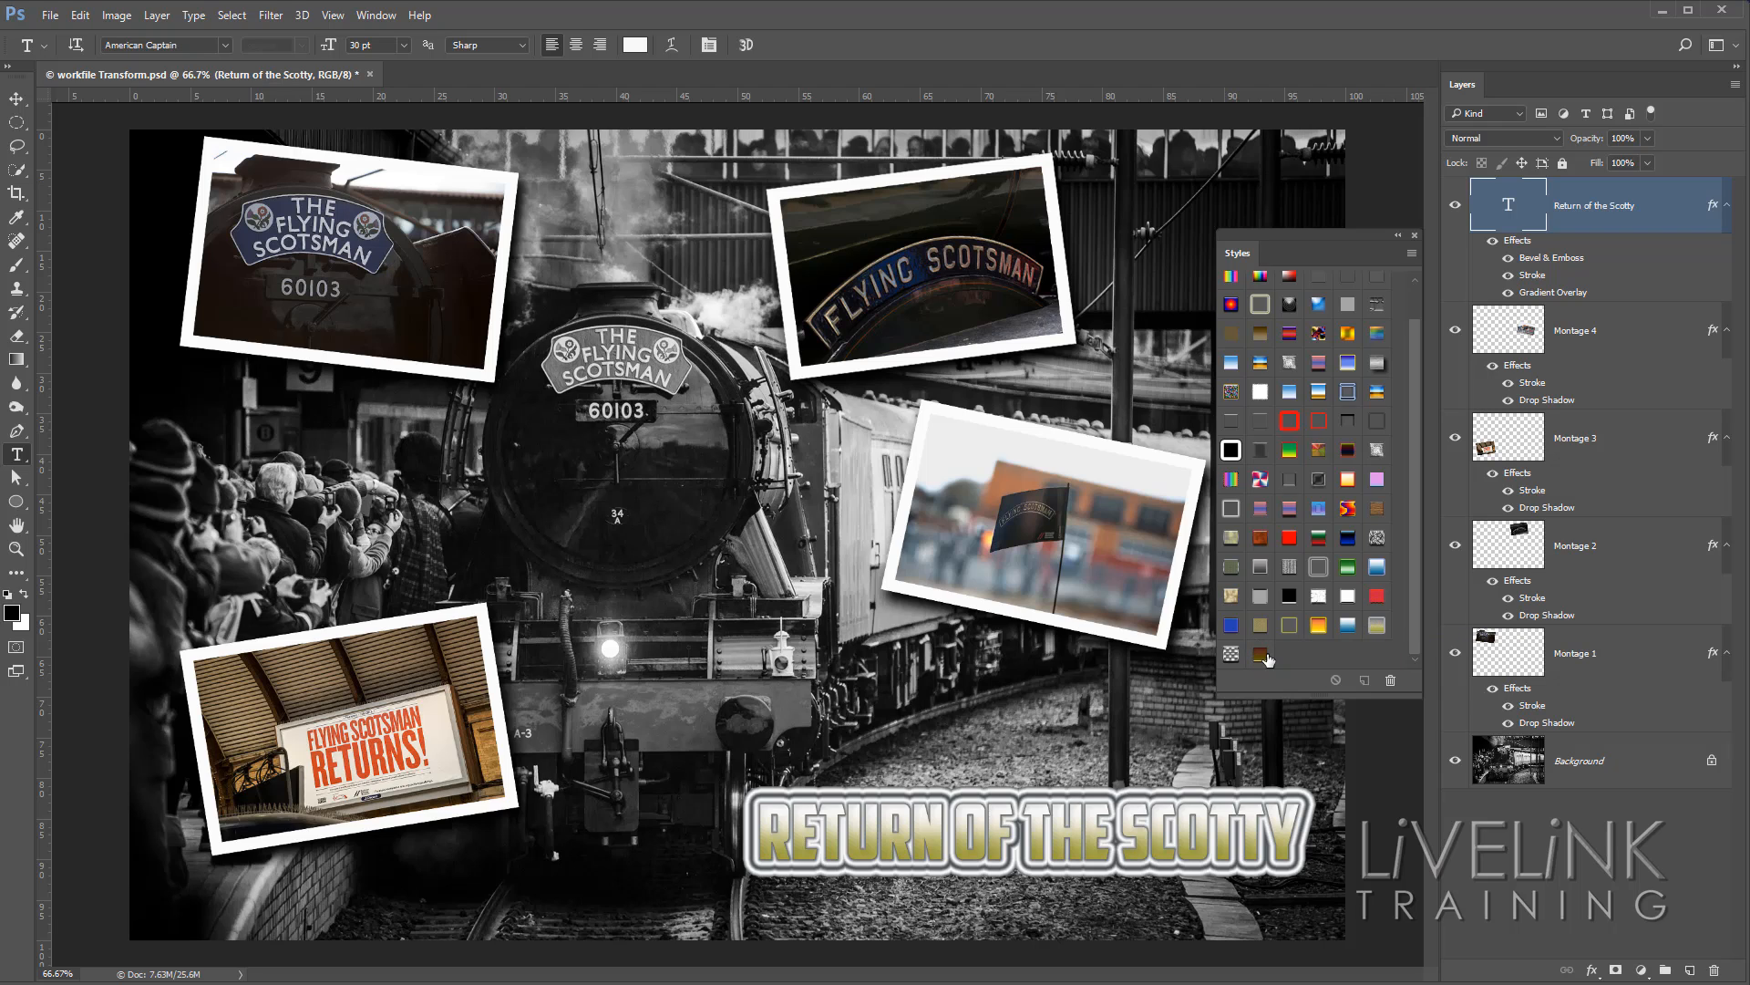
pyautogui.click(1265, 656)
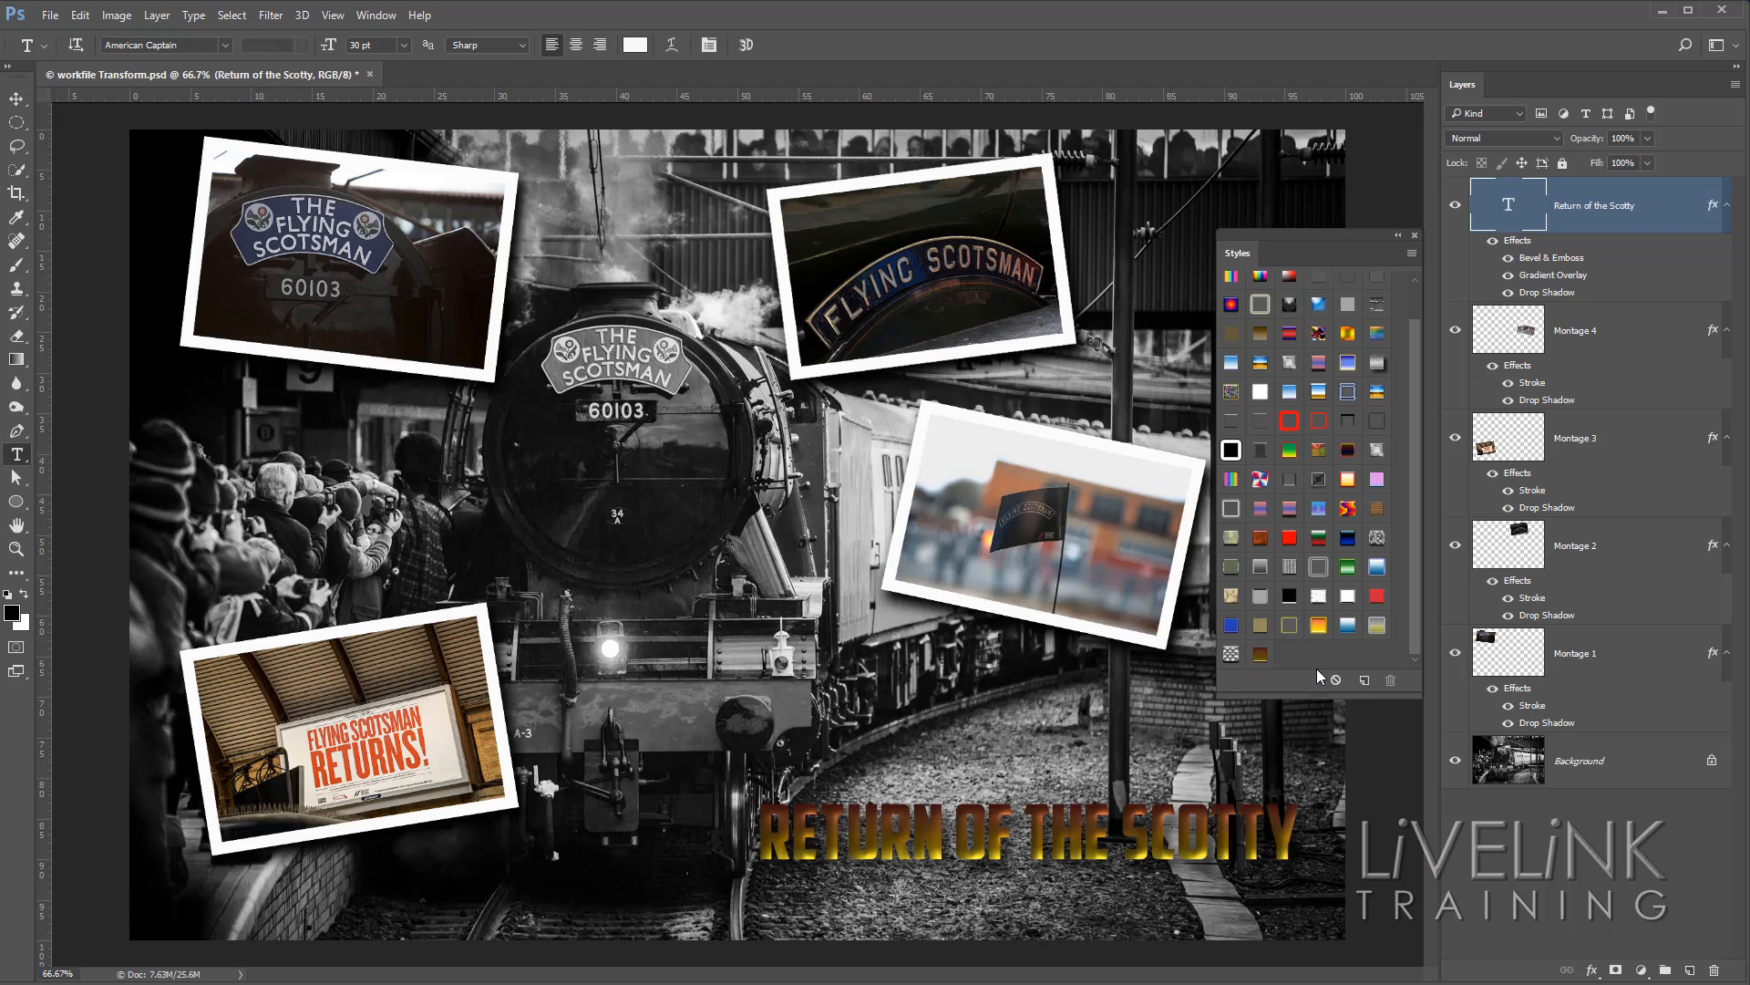
pyautogui.click(1319, 566)
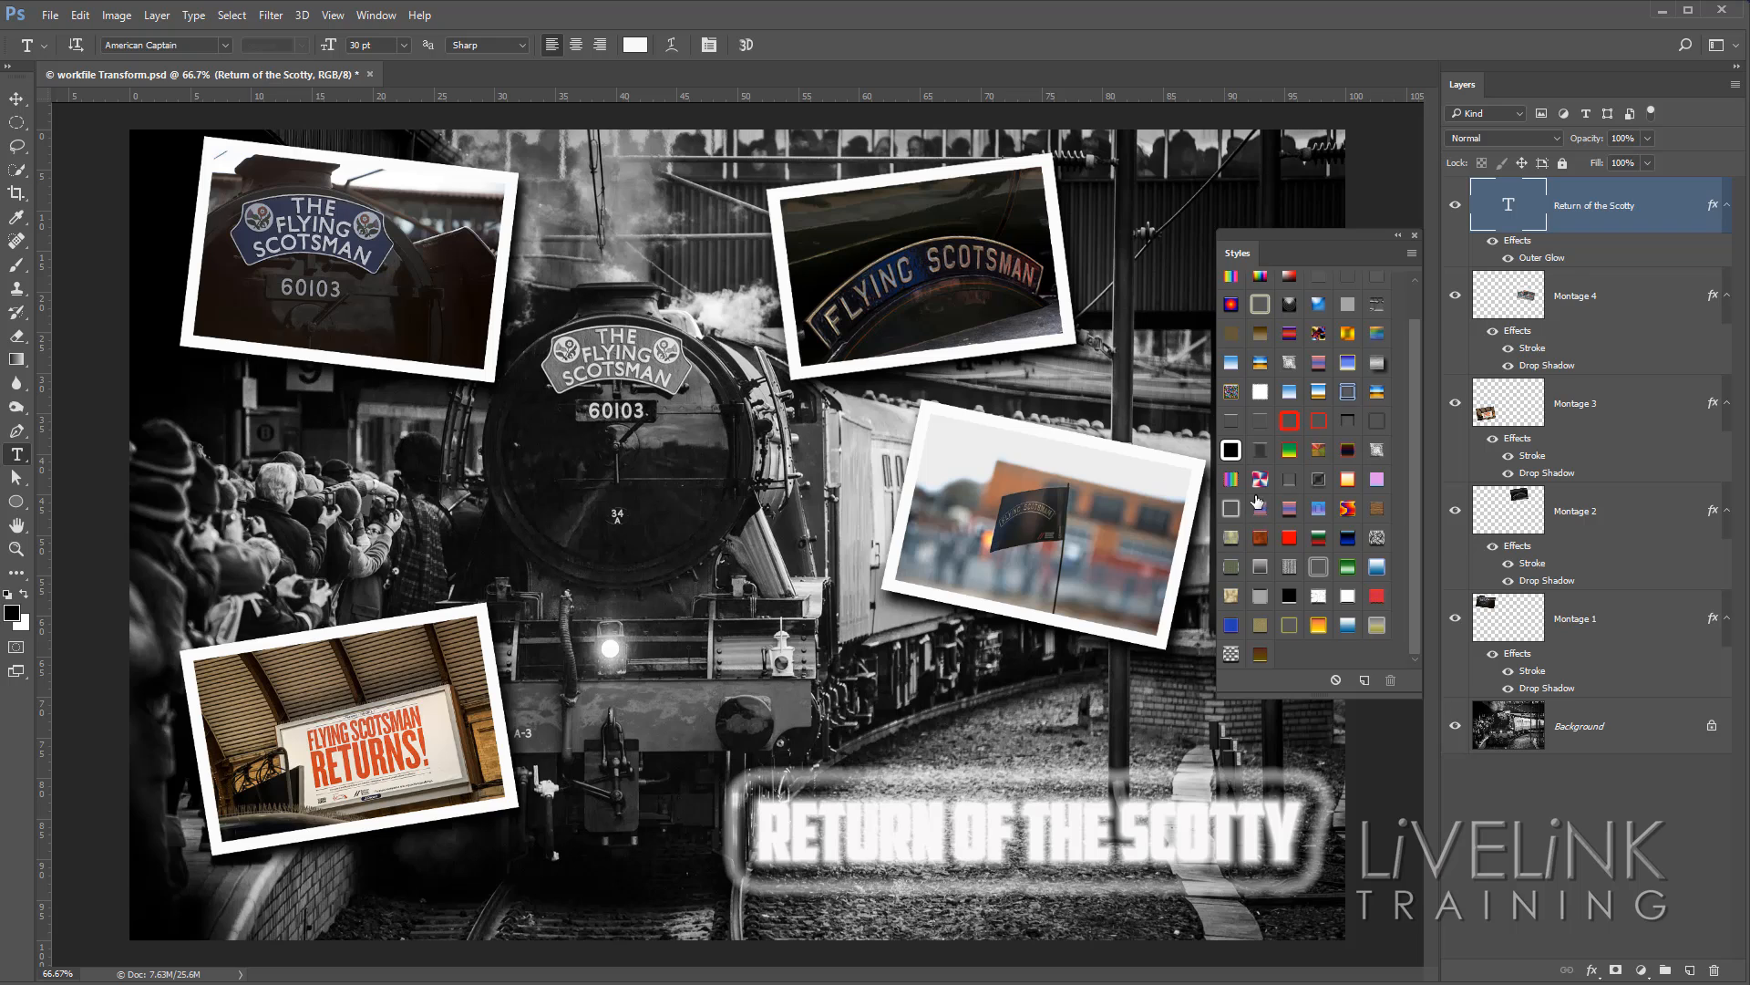
pyautogui.click(1377, 537)
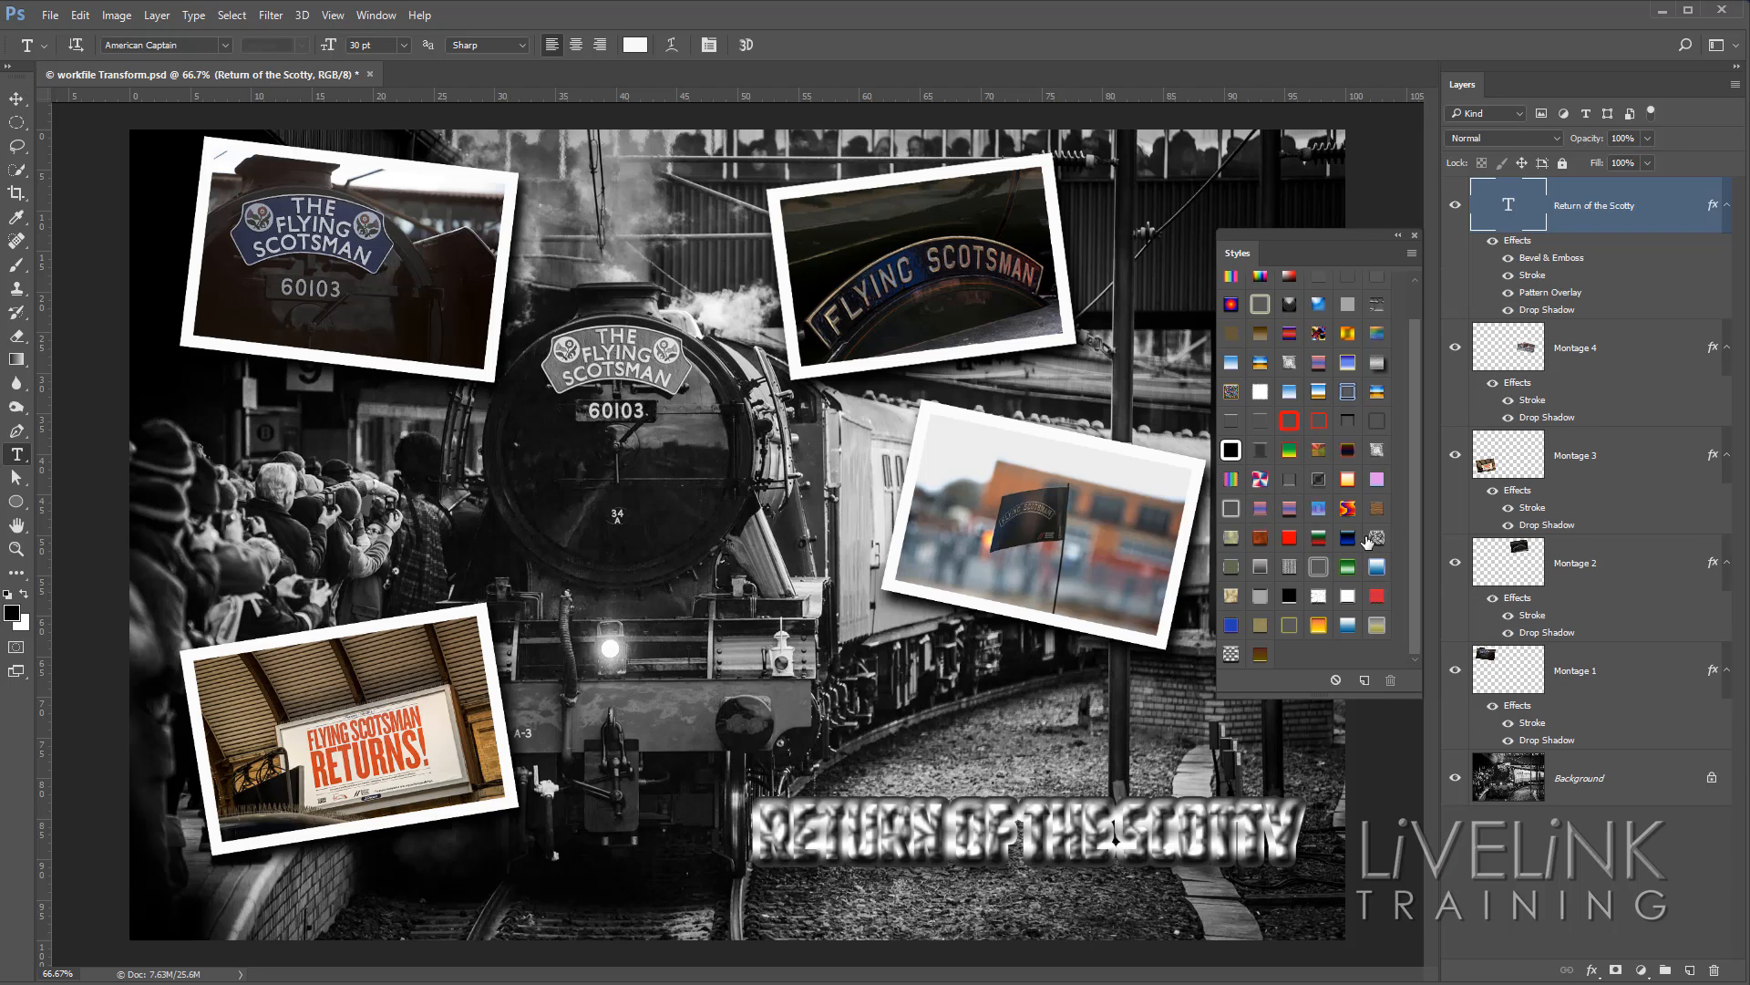
pyautogui.click(1316, 478)
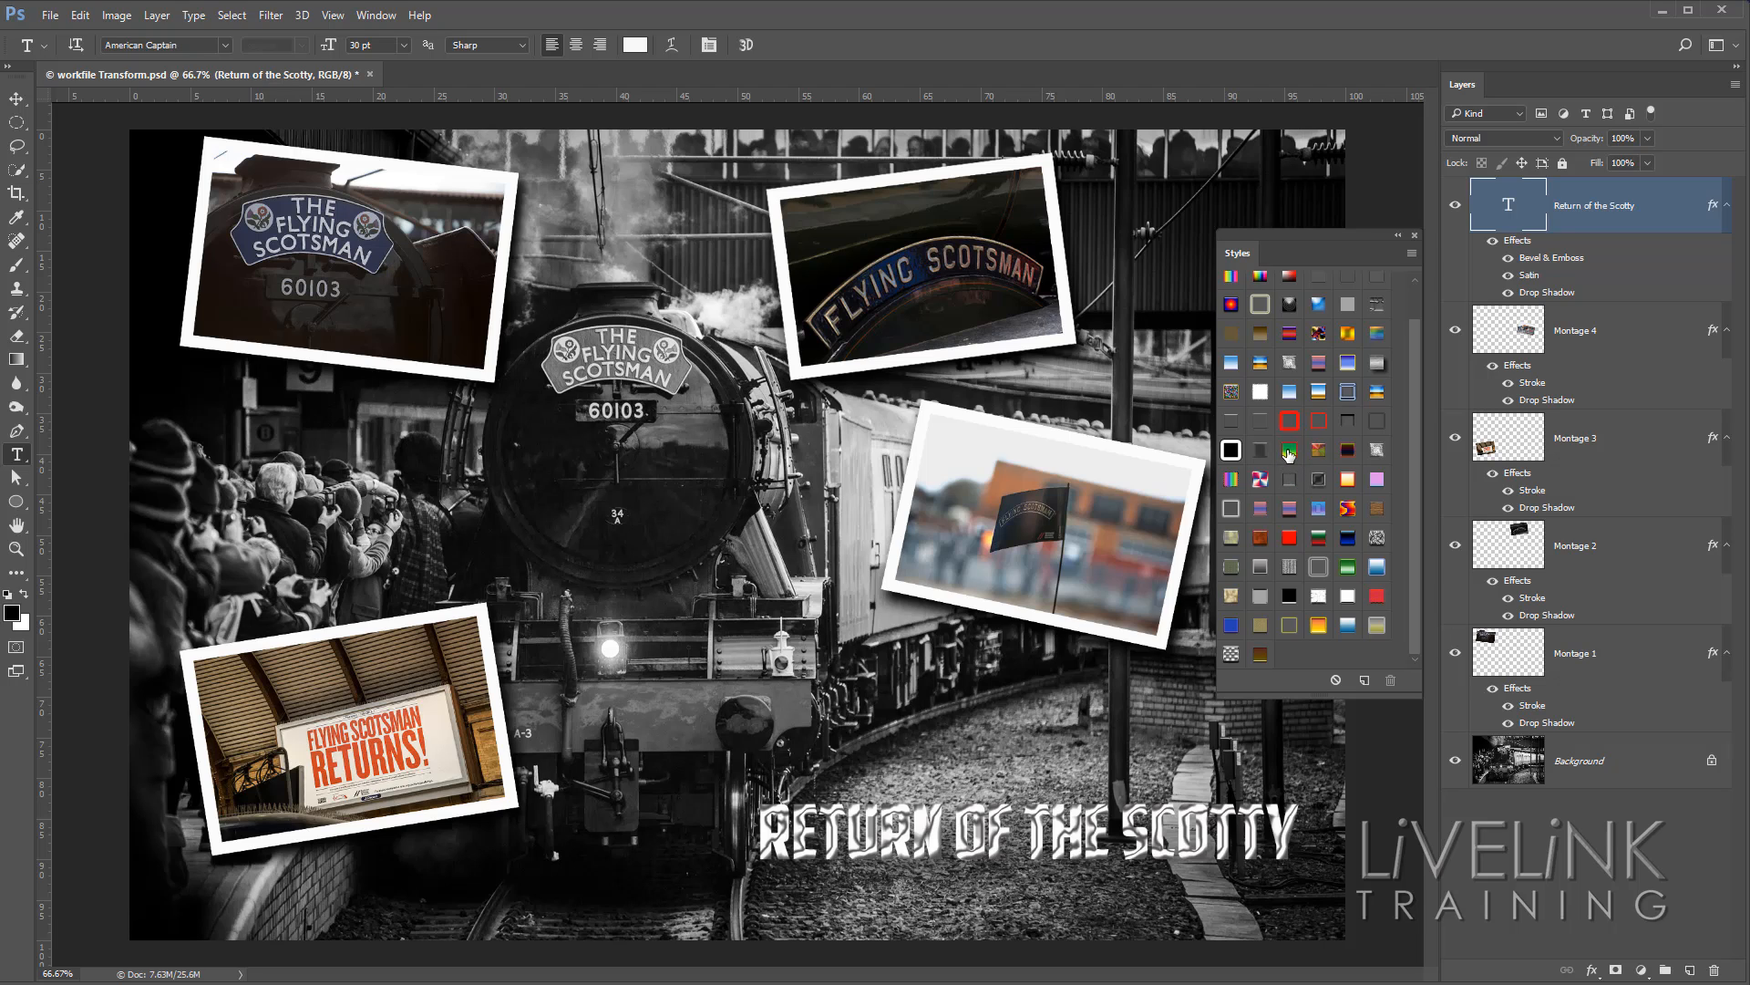
pyautogui.click(1289, 451)
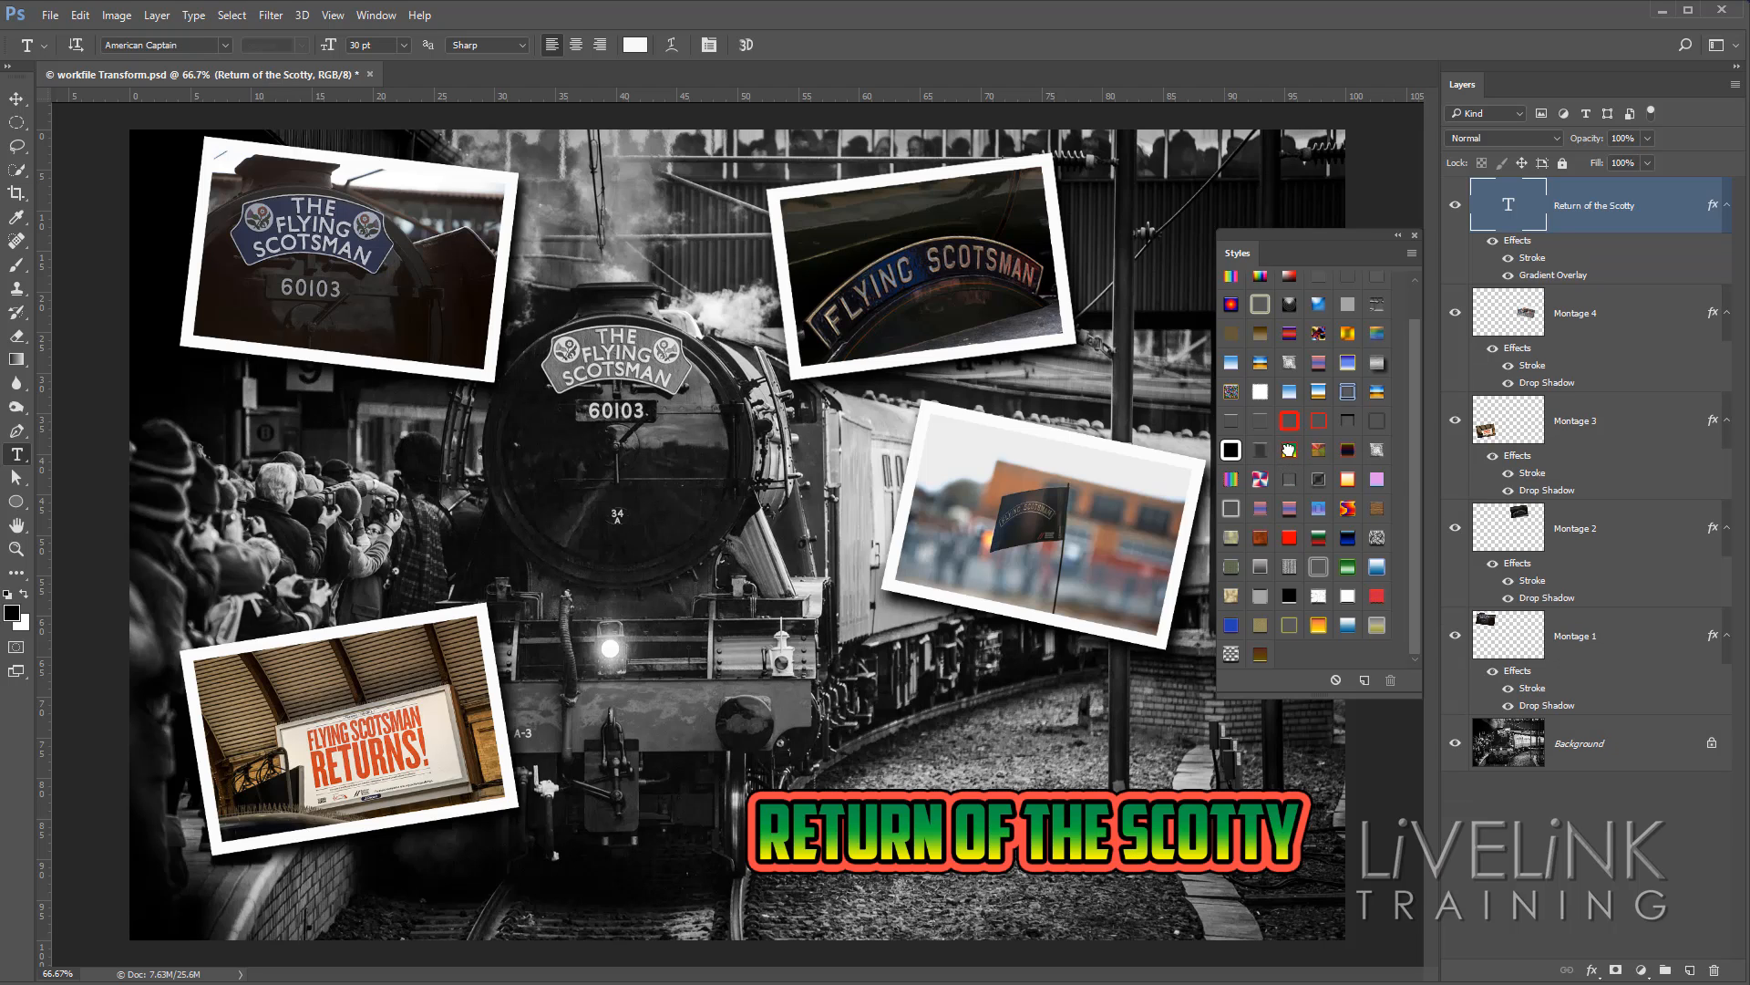